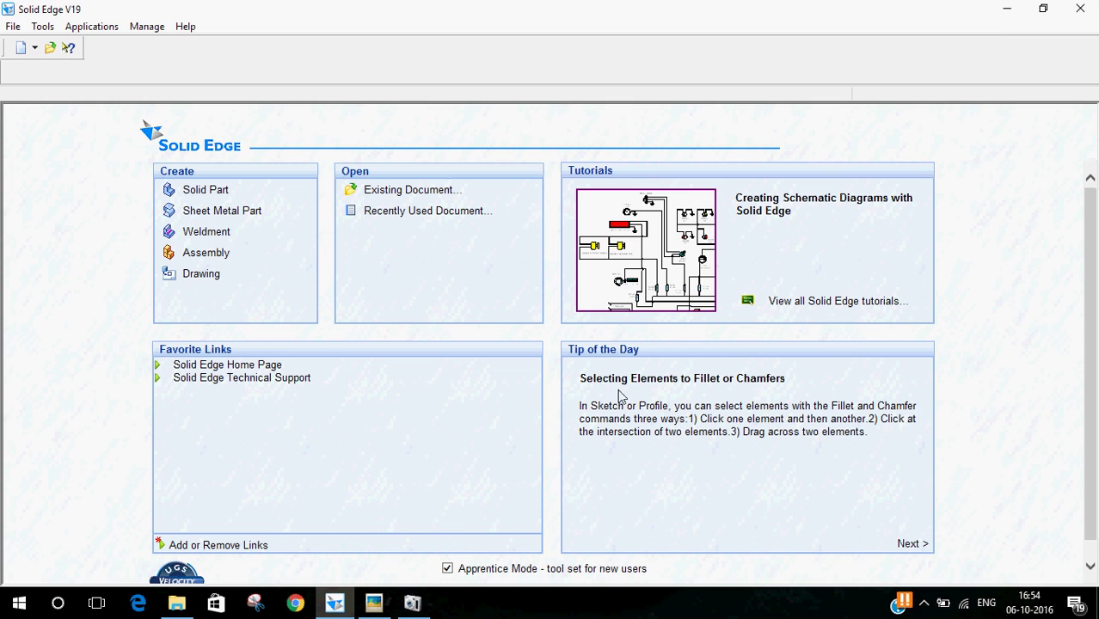
# Bring up the screw jack drawing in Picasa, maximize it and zoom into the parts table
pyautogui.click(373, 603)
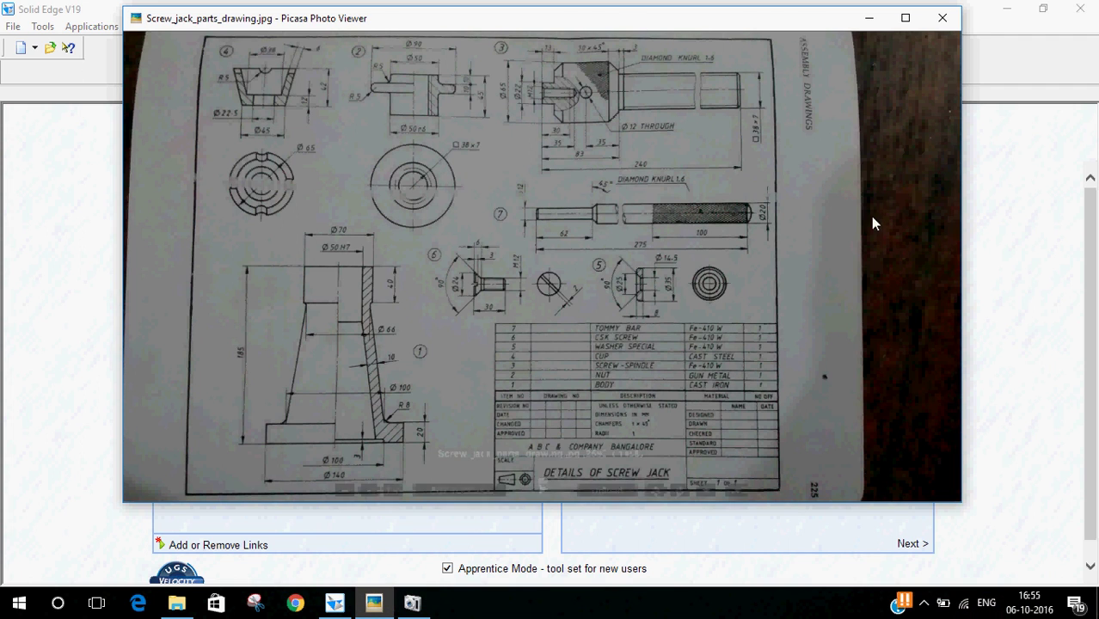
pyautogui.moveTo(598, 382)
pyautogui.scroll(3, 591, 392)
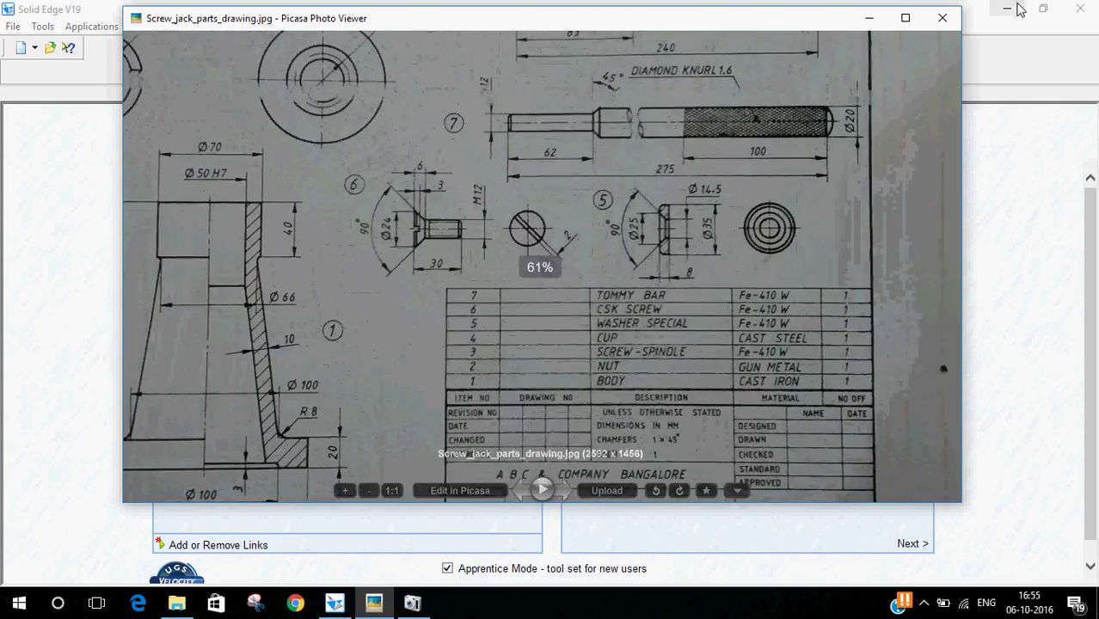
pyautogui.click(906, 18)
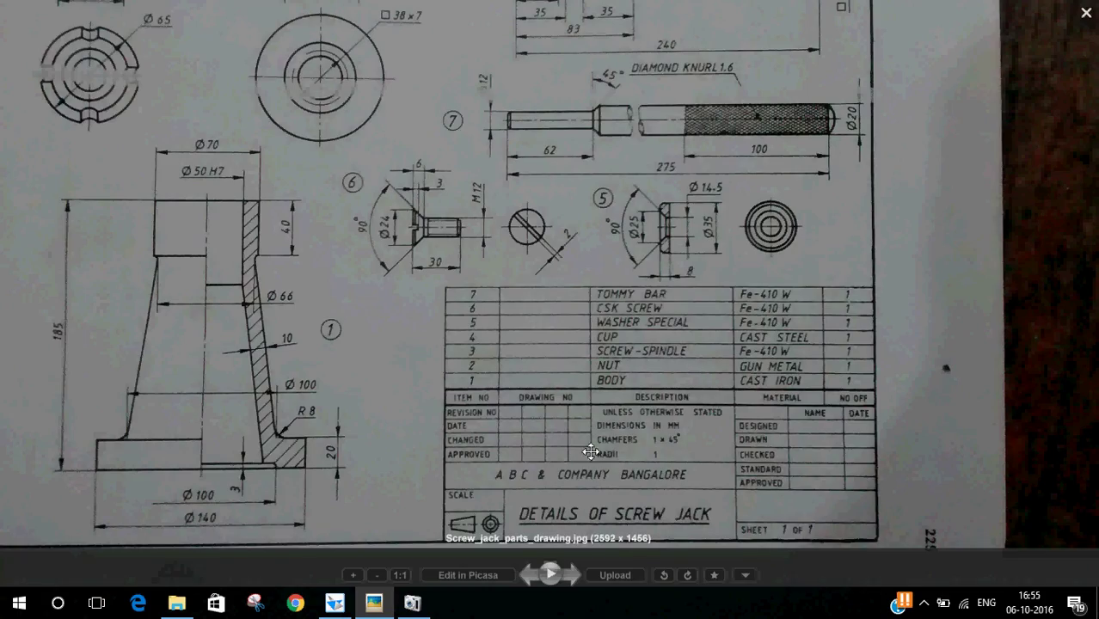
pyautogui.moveTo(591, 453); pyautogui.dragTo(509, 451)
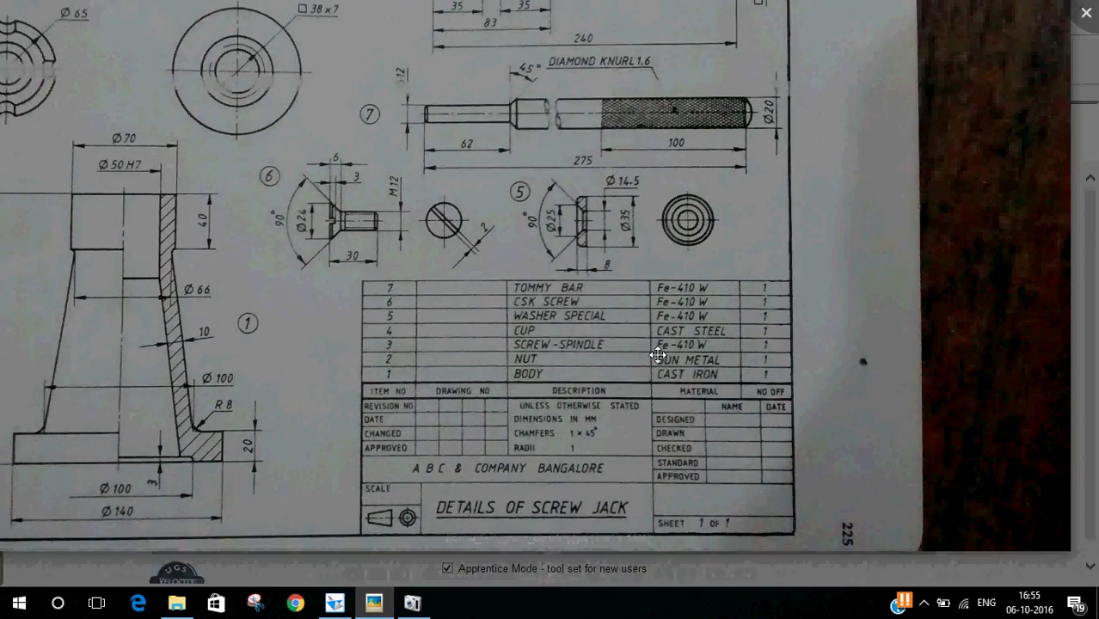
pyautogui.scroll(3, 657, 354)
pyautogui.scroll(2, 460, 342)
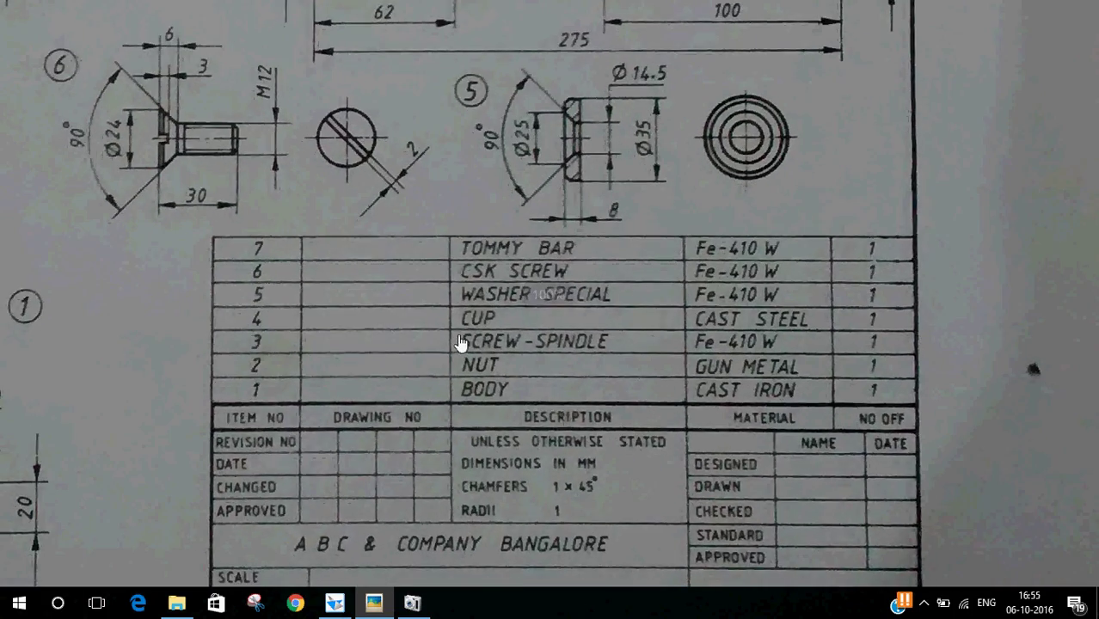
pyautogui.scroll(3, 533, 363)
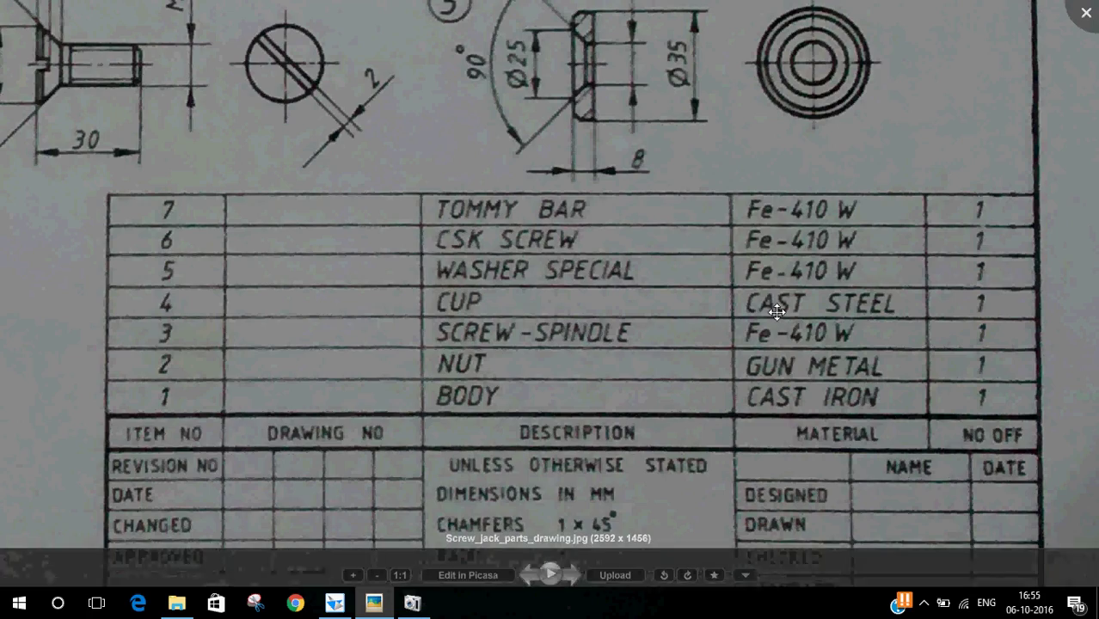
# Restore and narrow the Picasa window, then zoom in on the body part's sectioned view
pyautogui.moveTo(361, 299); pyautogui.dragTo(996, 225)
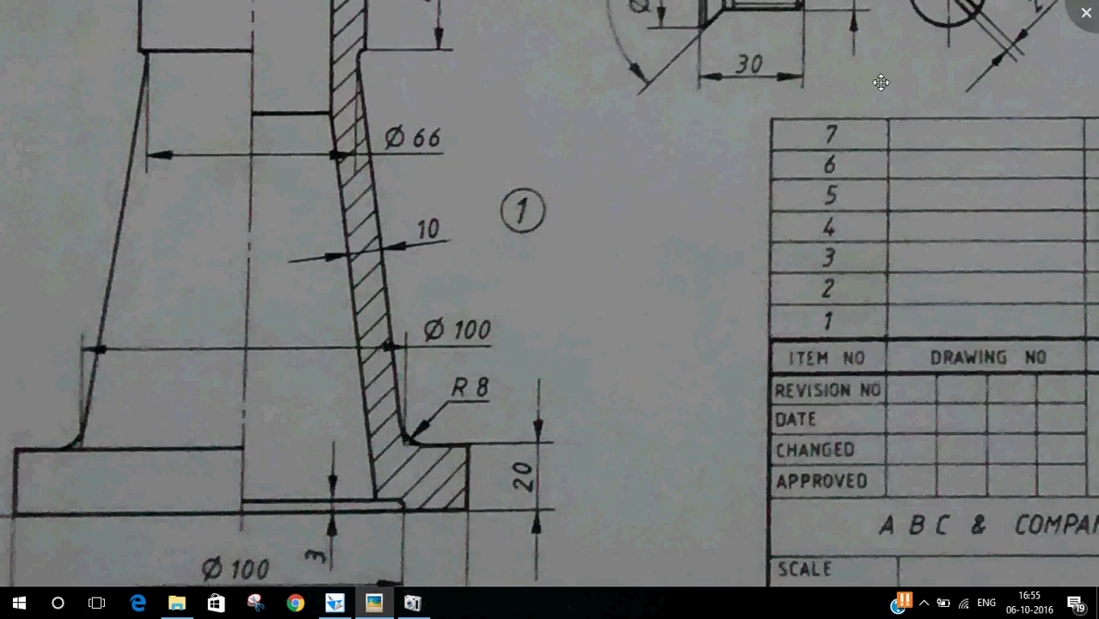
pyautogui.scroll(-6, 880, 82)
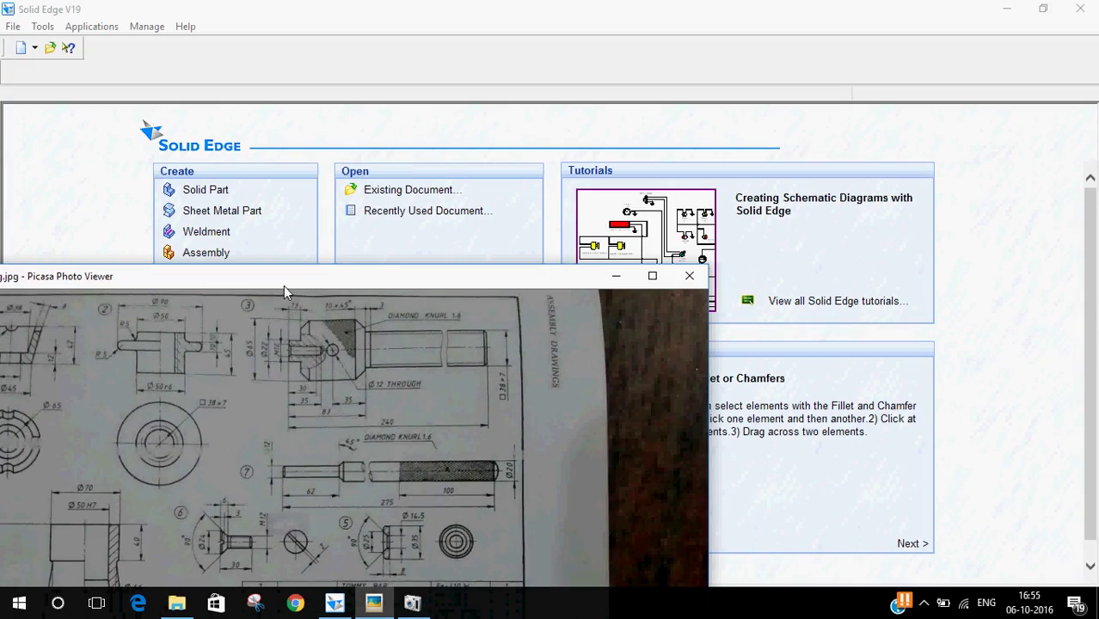
pyautogui.moveTo(283, 284); pyautogui.dragTo(607, 44)
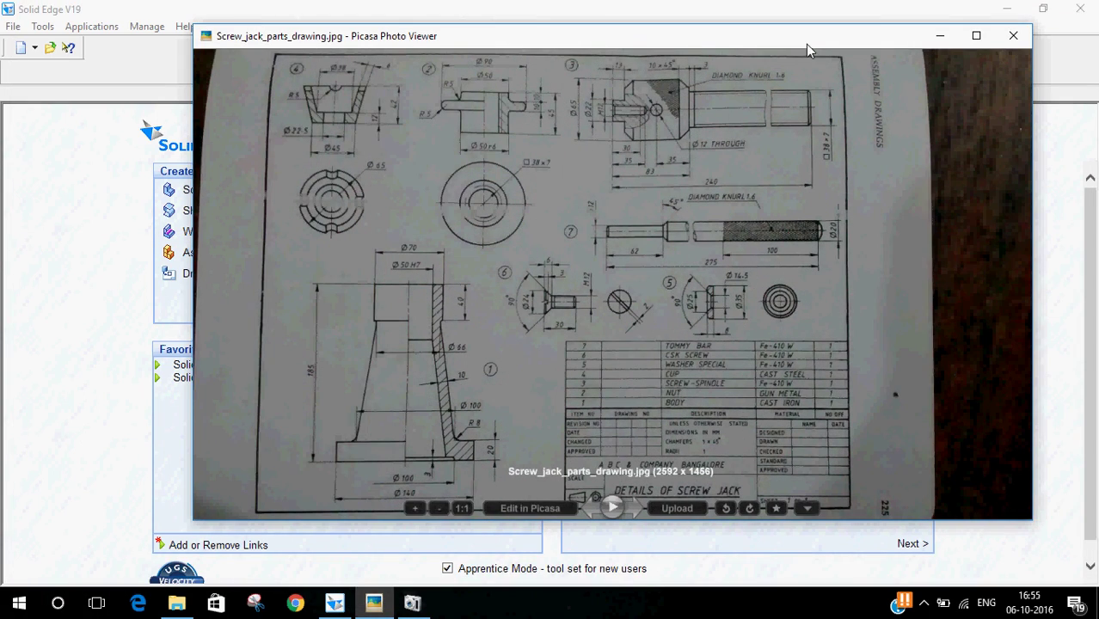
pyautogui.moveTo(1032, 245); pyautogui.dragTo(491, 326)
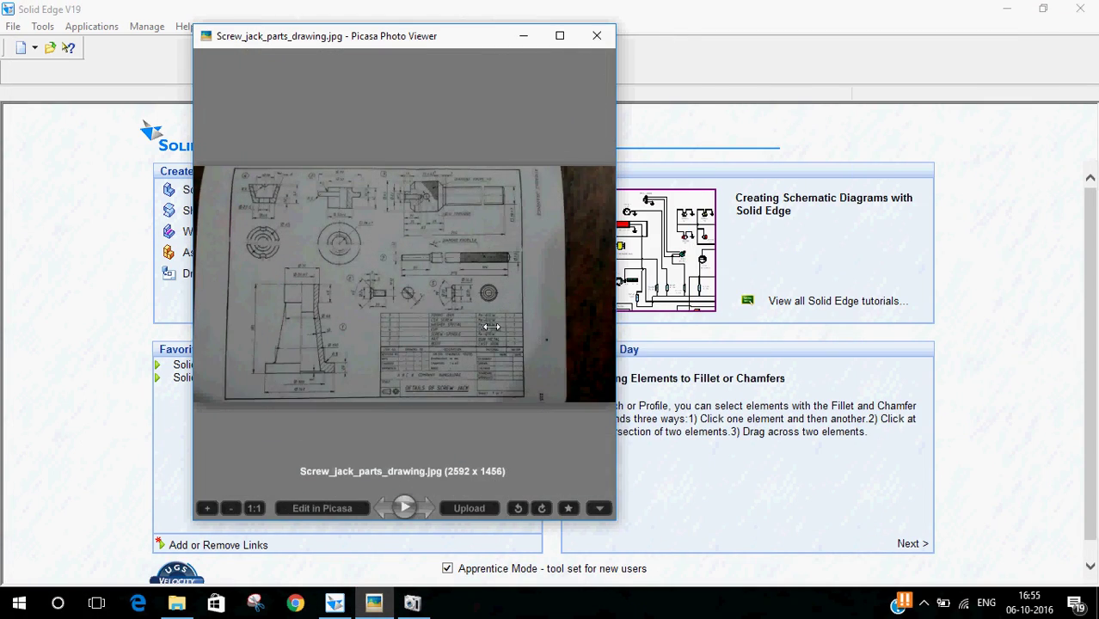
pyautogui.scroll(6, 285, 364)
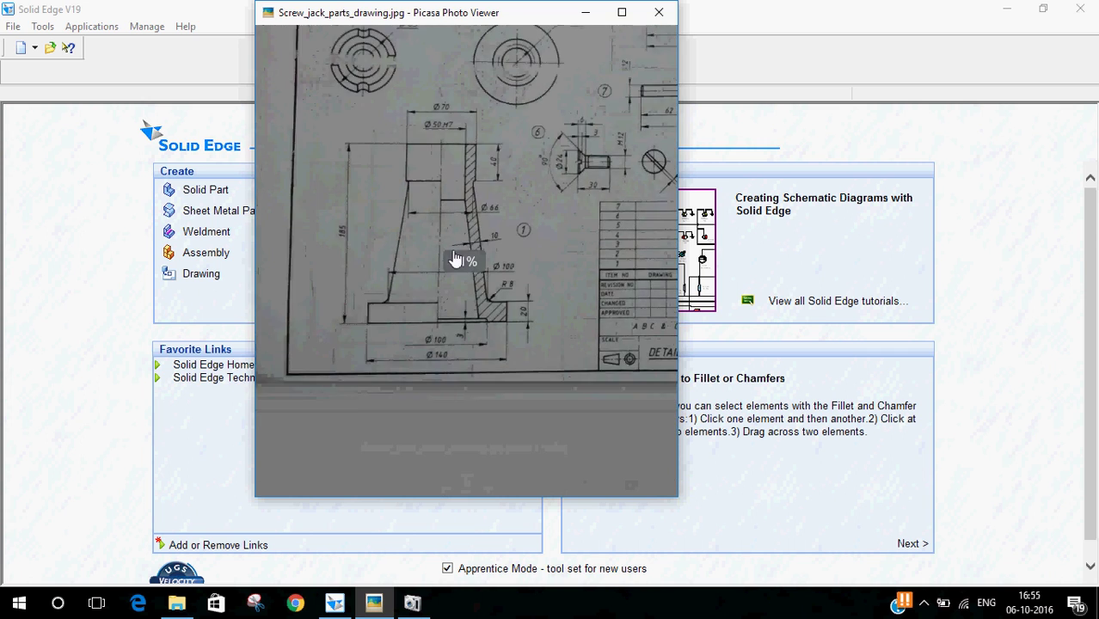
pyautogui.scroll(3, 455, 260)
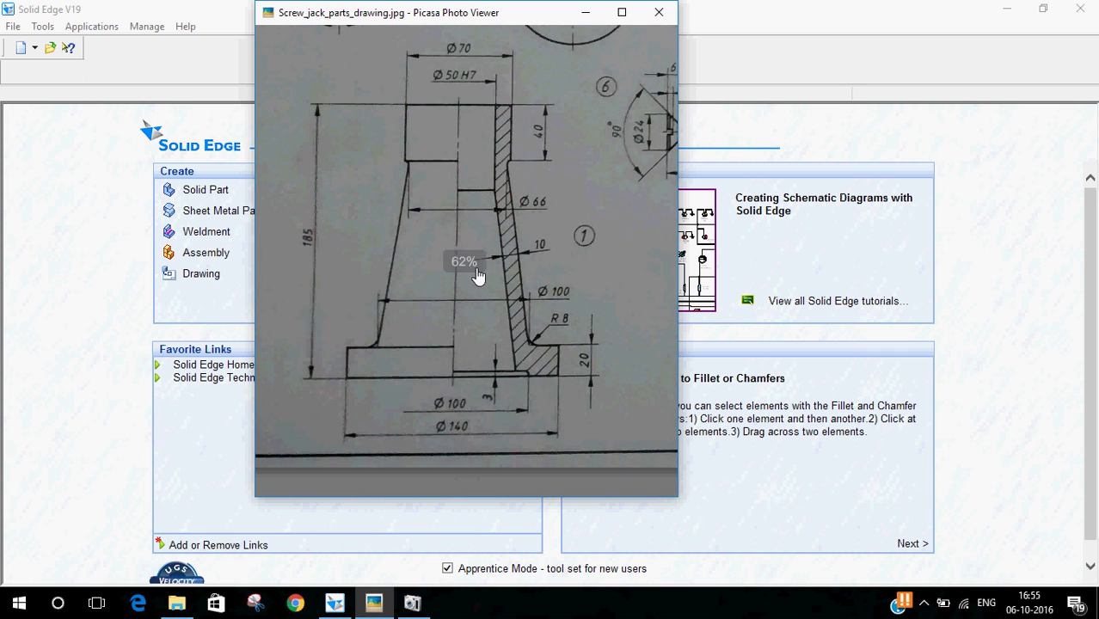
# Create a new solid part, float the Features toolbar, and start a sketch on the Front (xz) plane
pyautogui.click(912, 5)
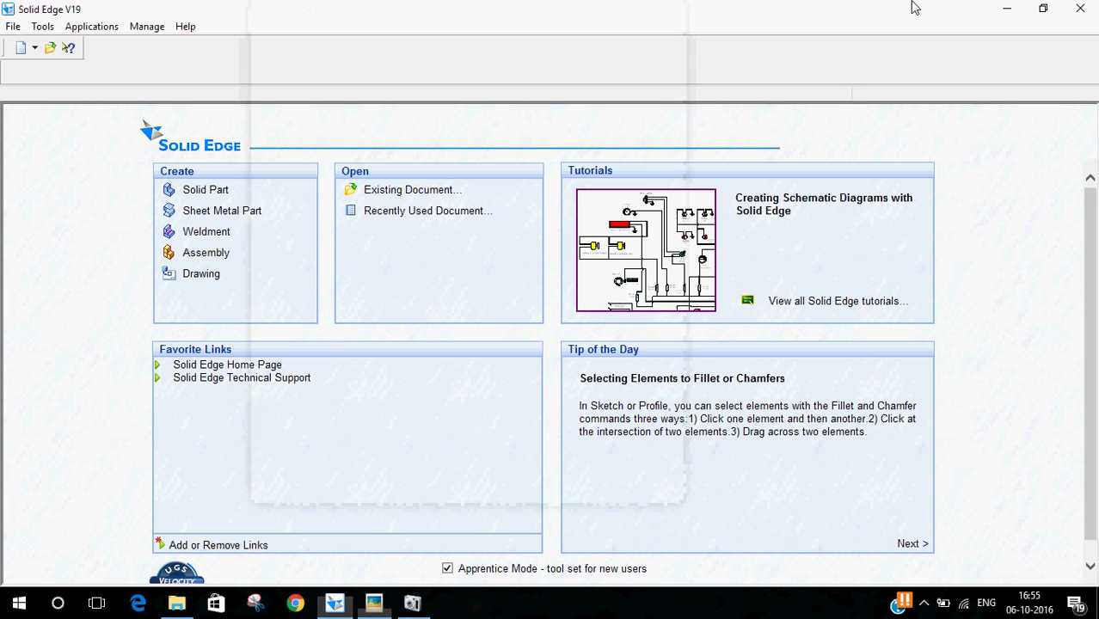
pyautogui.click(204, 191)
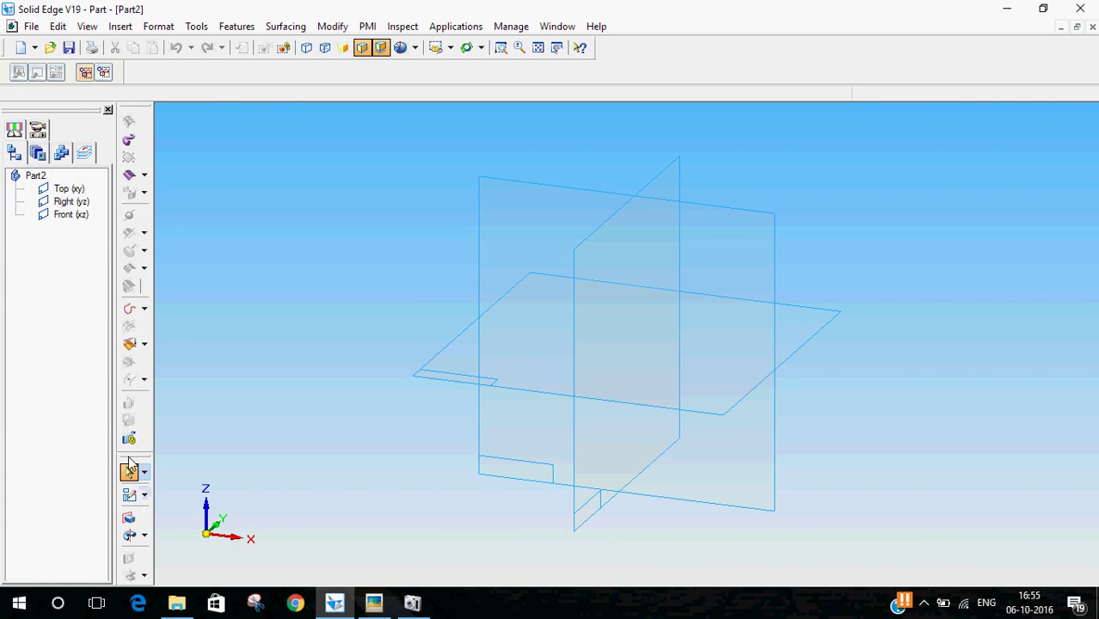
pyautogui.moveTo(129, 462); pyautogui.dragTo(162, 106)
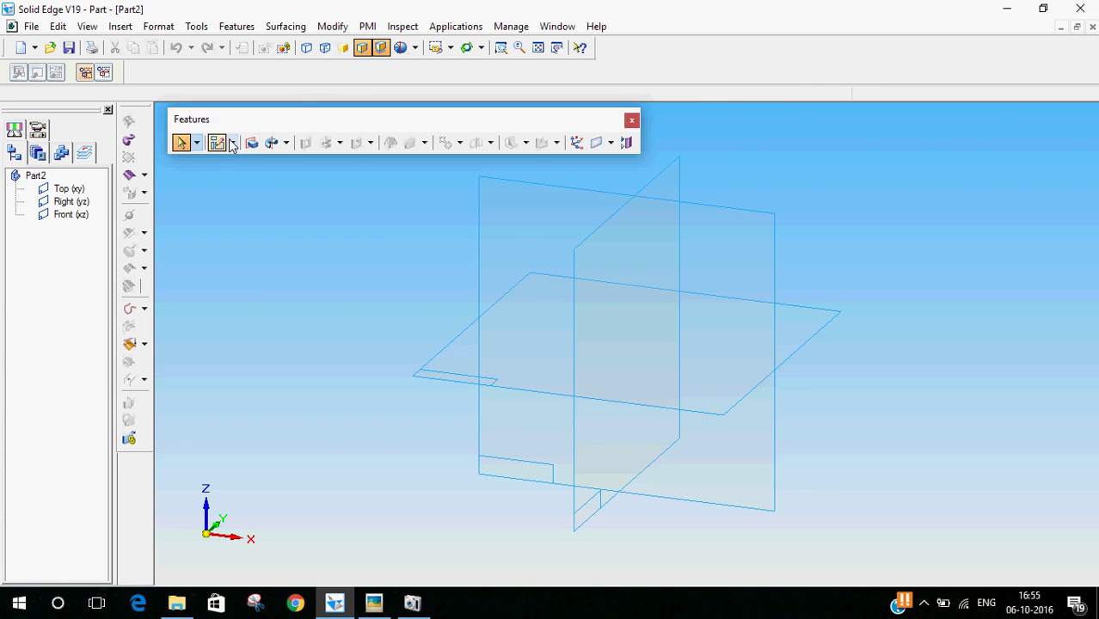
pyautogui.click(217, 143)
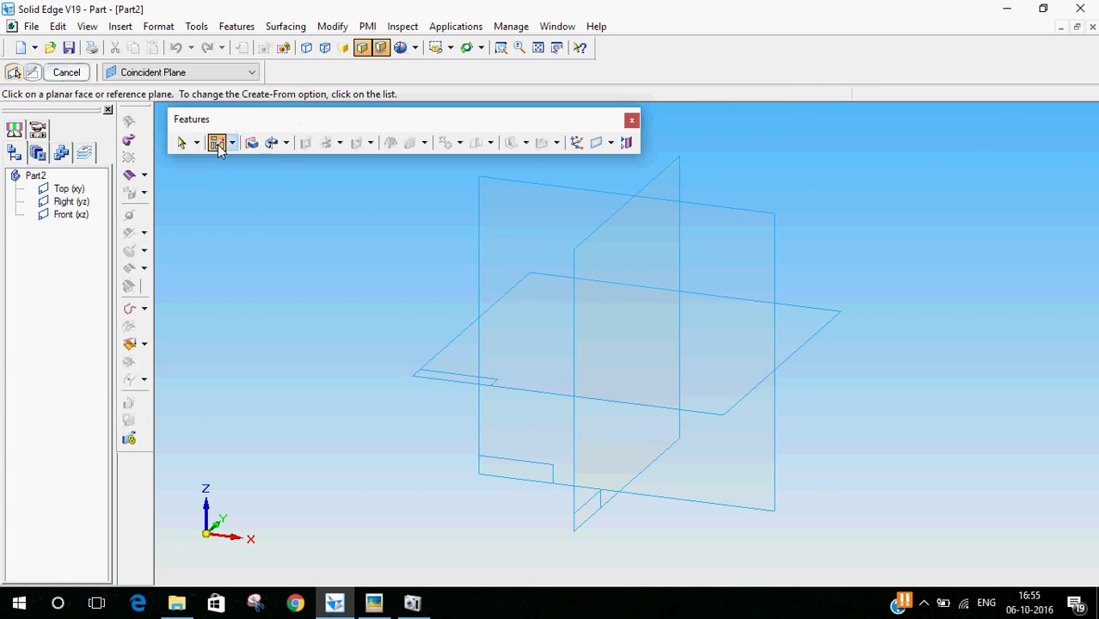
pyautogui.click(729, 225)
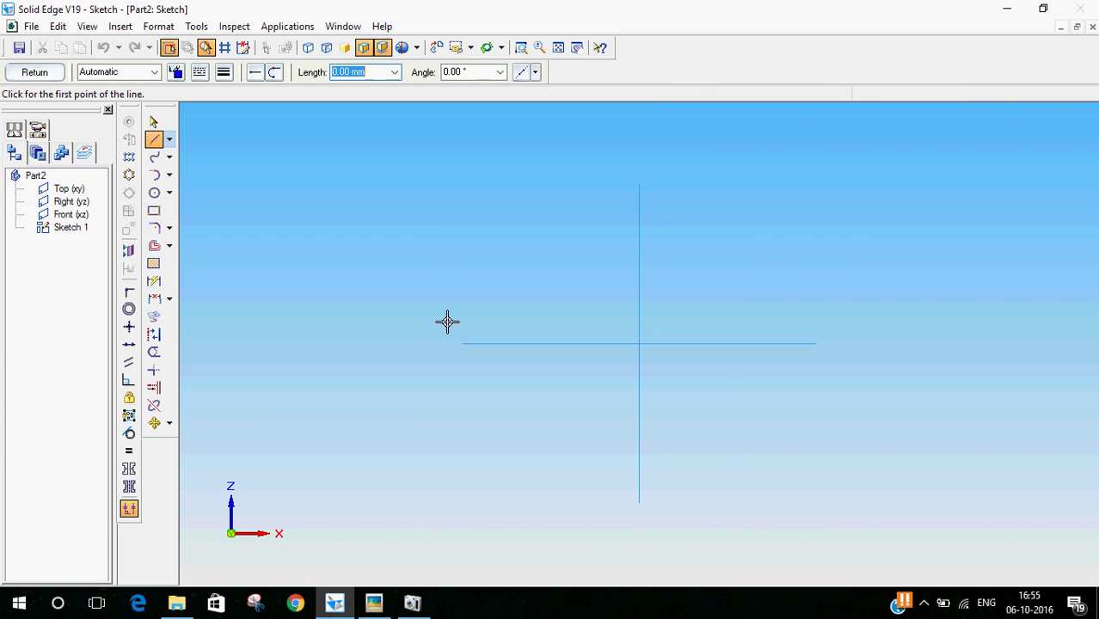
pyautogui.click(365, 599)
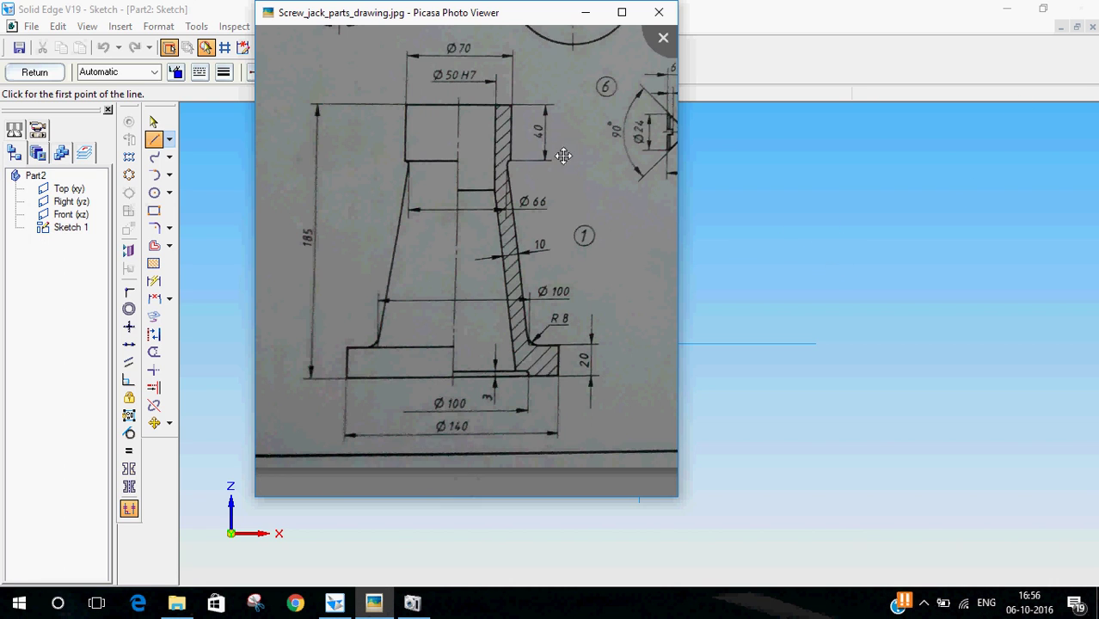
pyautogui.scroll(3, 555, 197)
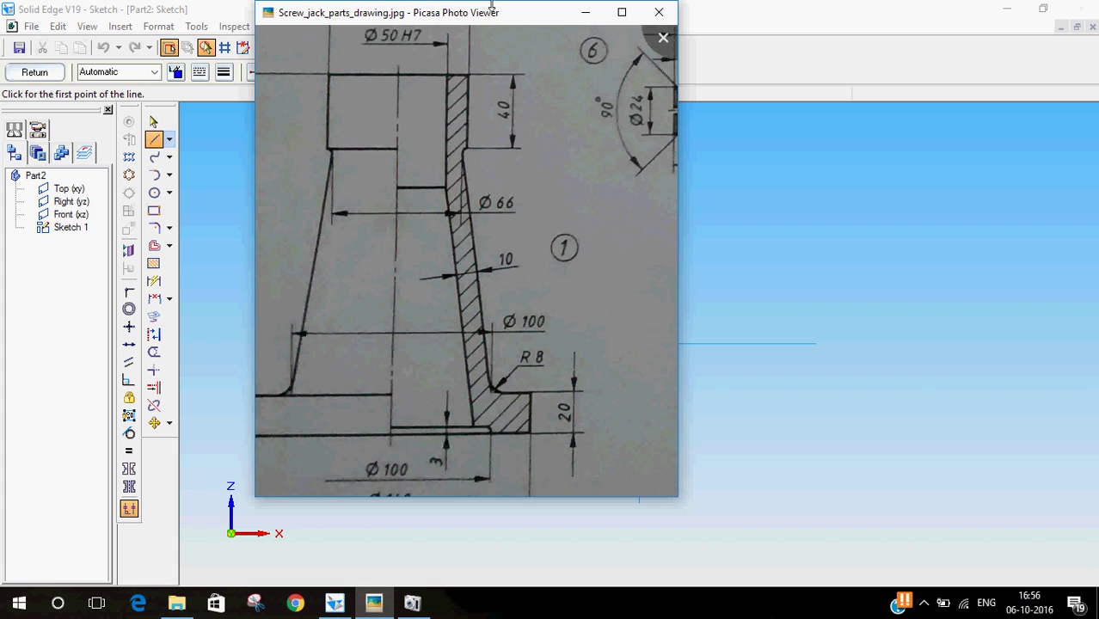
pyautogui.click(228, 7)
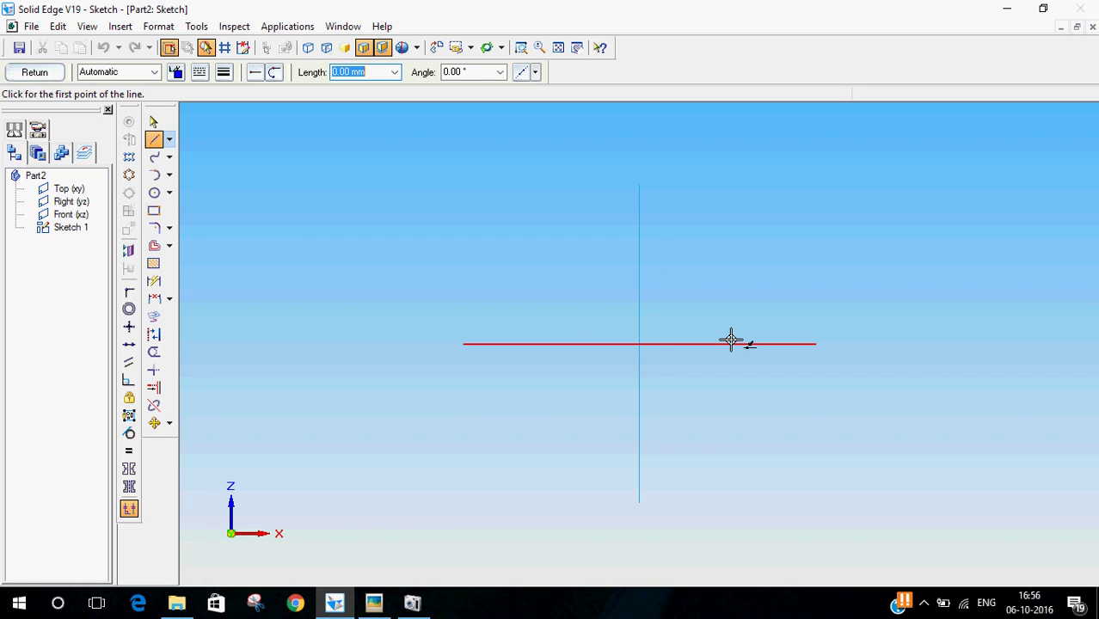
# Draw the base's bottom, outer and top edges and the tapered outer wall with connected lines
pyautogui.scroll(-4, 696, 430)
pyautogui.scroll(3, 796, 302)
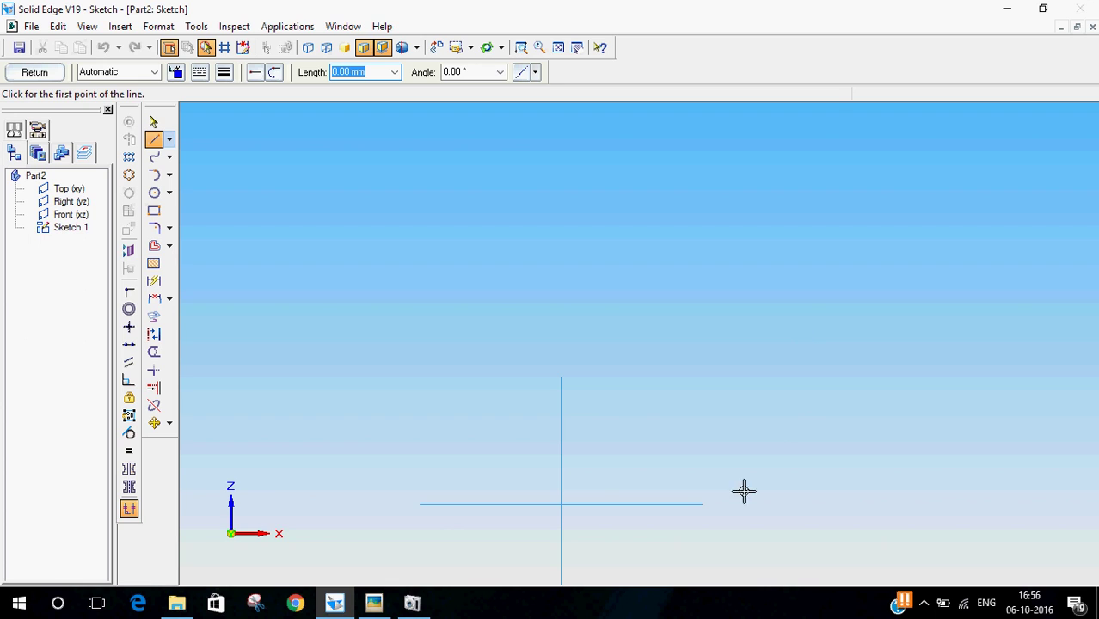
pyautogui.click(650, 504)
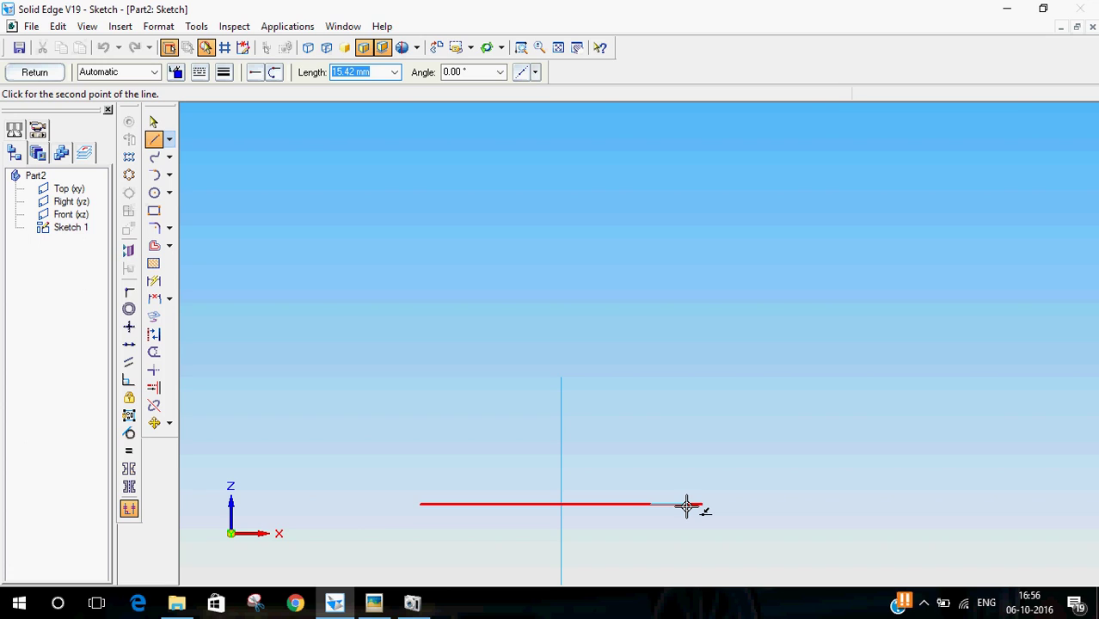
pyautogui.click(686, 504)
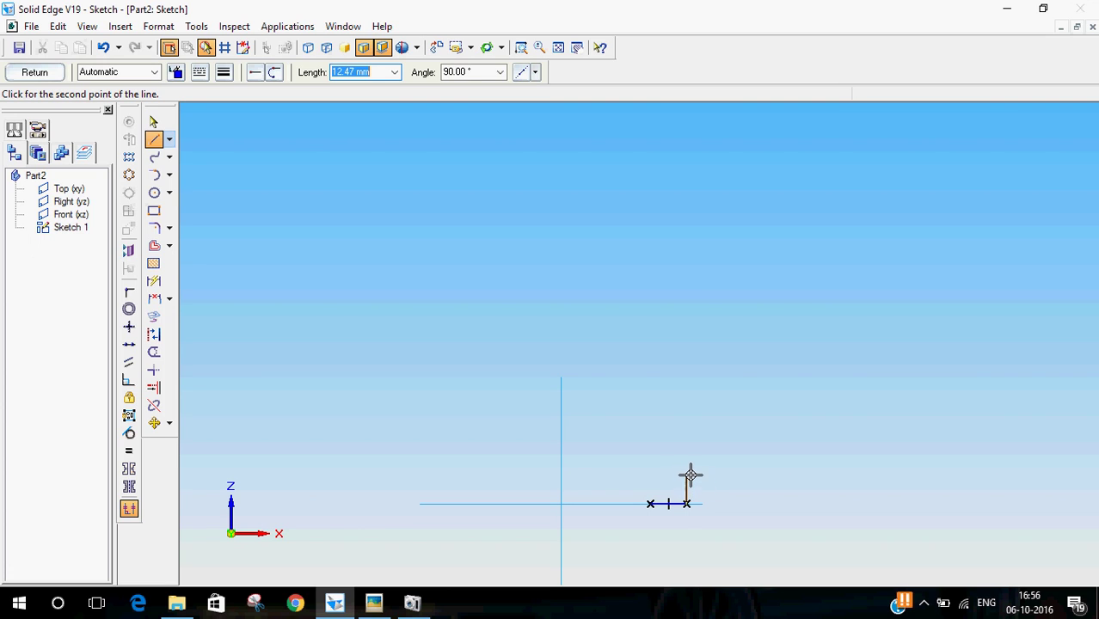
pyautogui.click(688, 471)
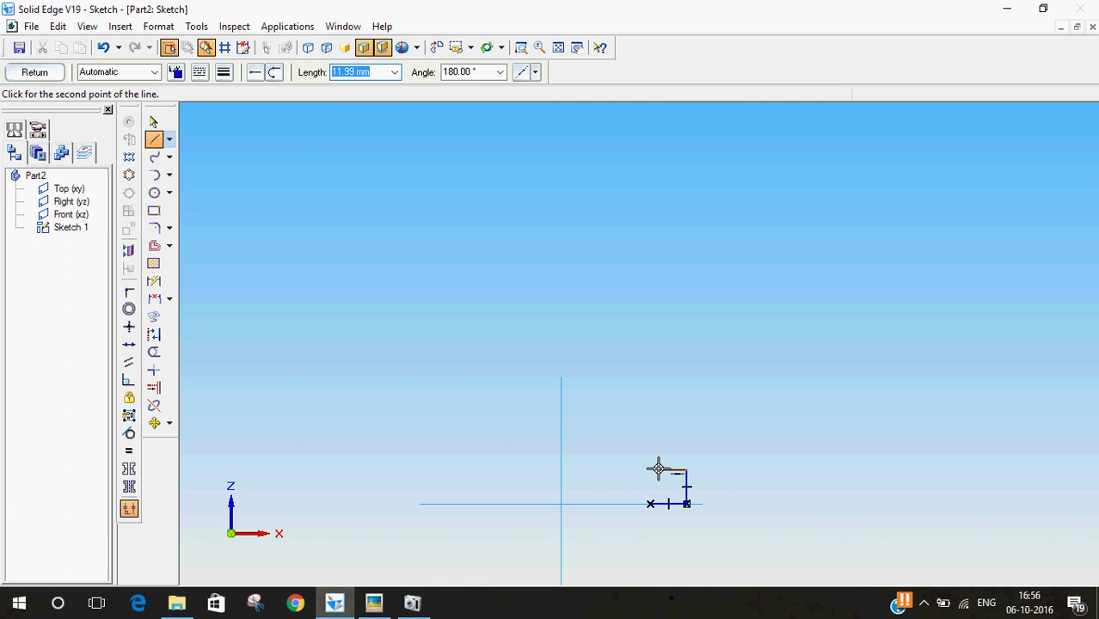
pyautogui.click(657, 469)
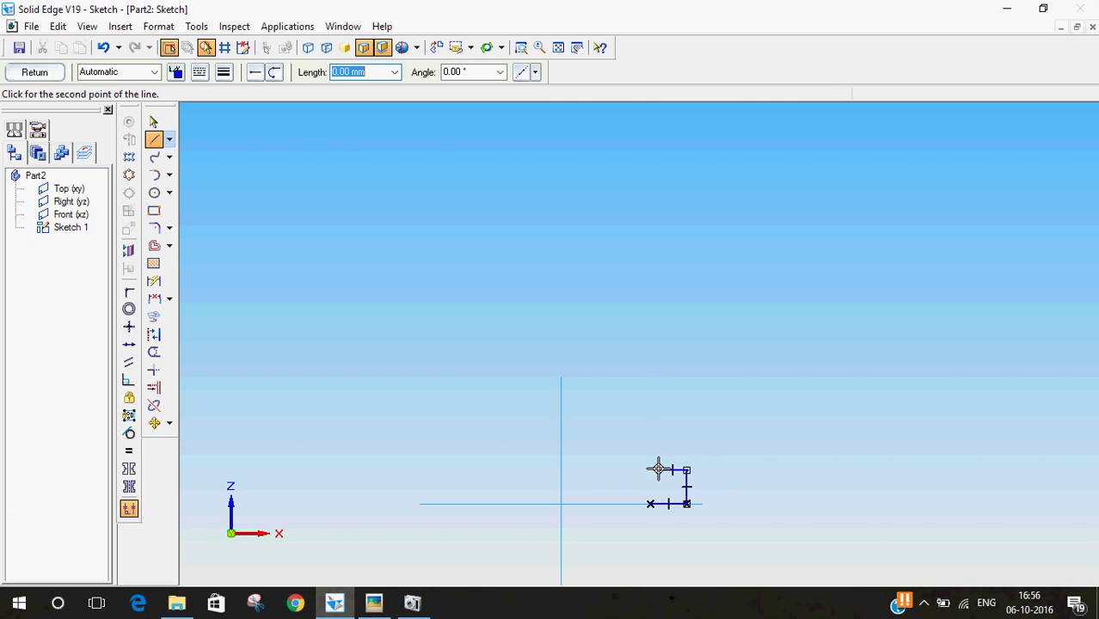
pyautogui.click(630, 307)
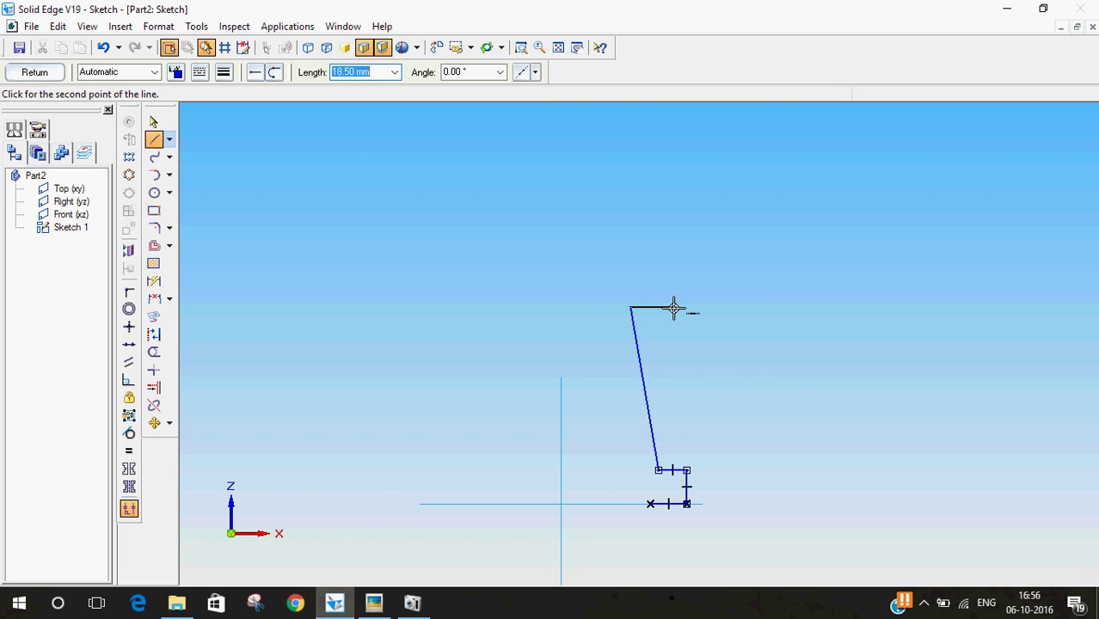
# Draw the collar step, collar sides, inner bore and inner taper, closing the profile at its start
pyautogui.click(674, 307)
pyautogui.click(675, 235)
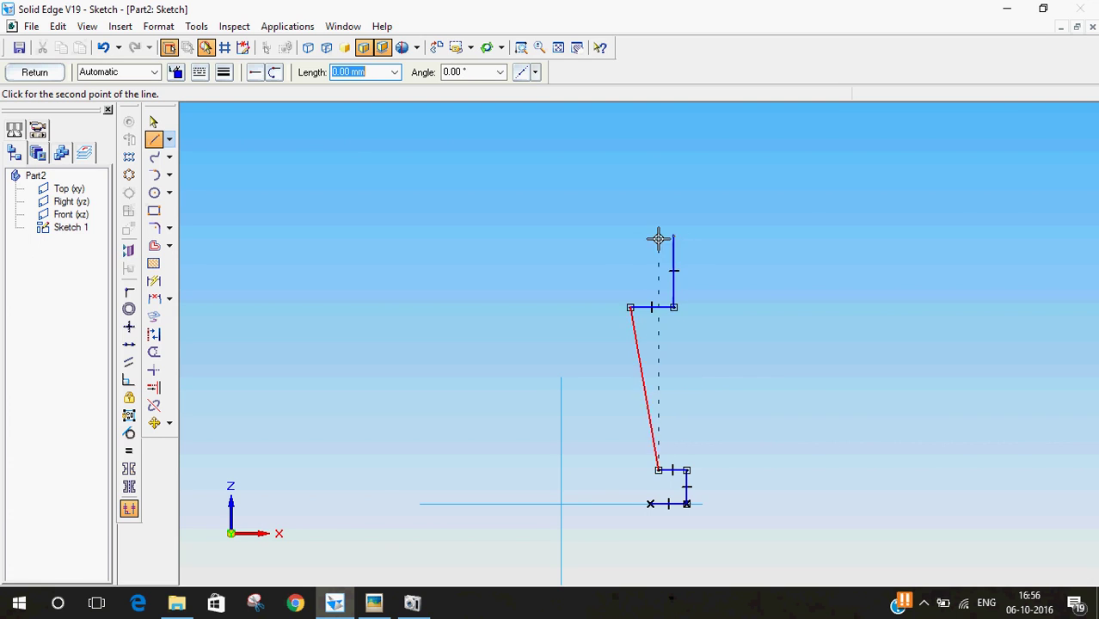
pyautogui.click(605, 236)
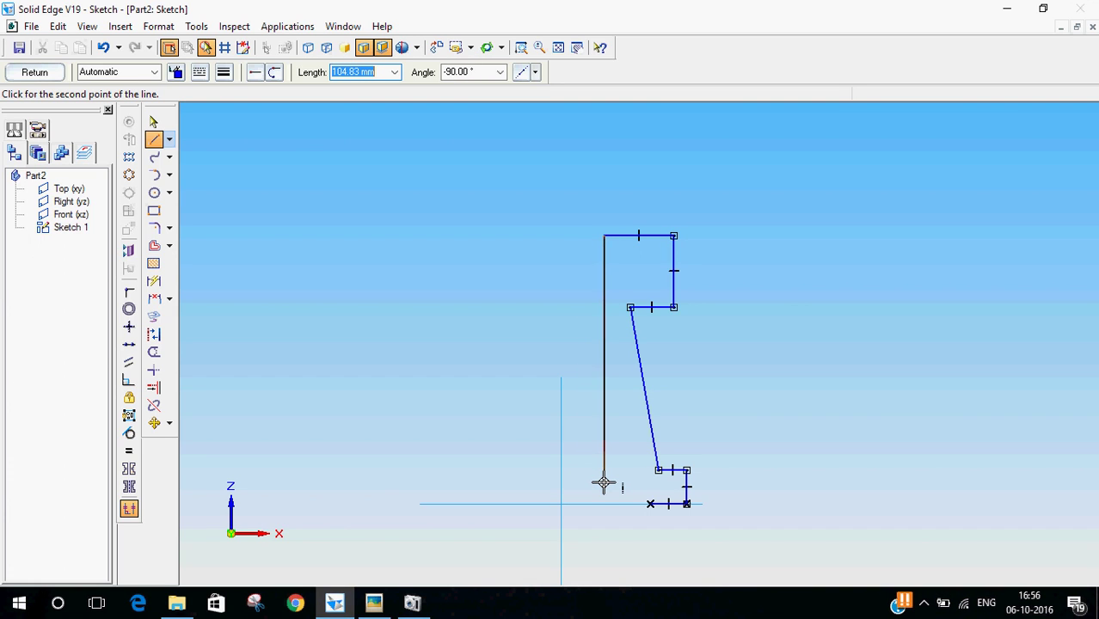
pyautogui.click(604, 341)
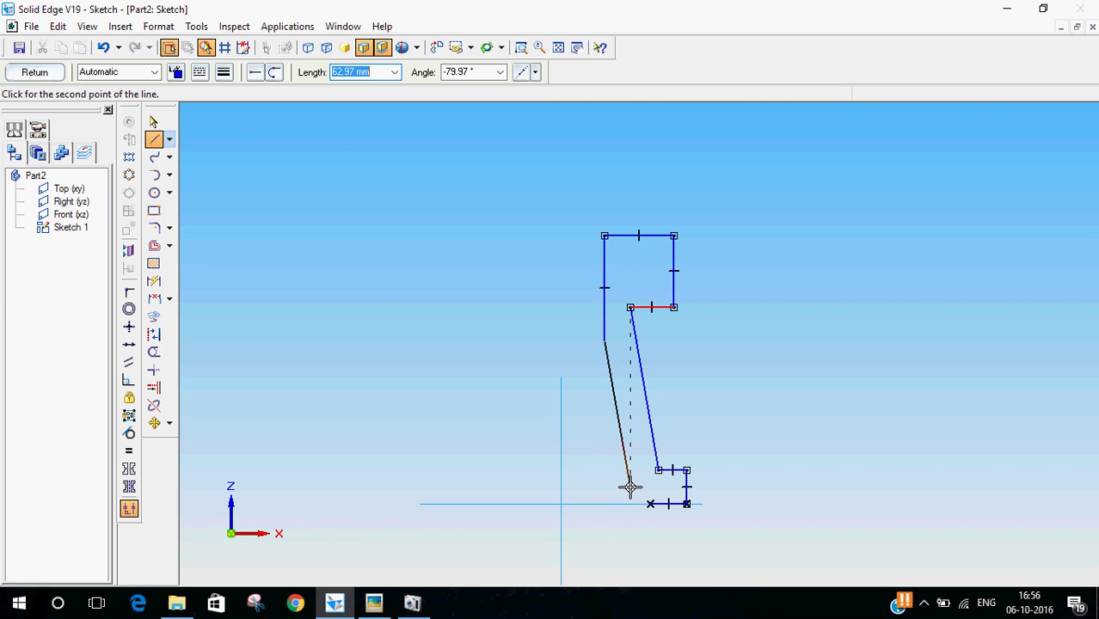
pyautogui.click(635, 484)
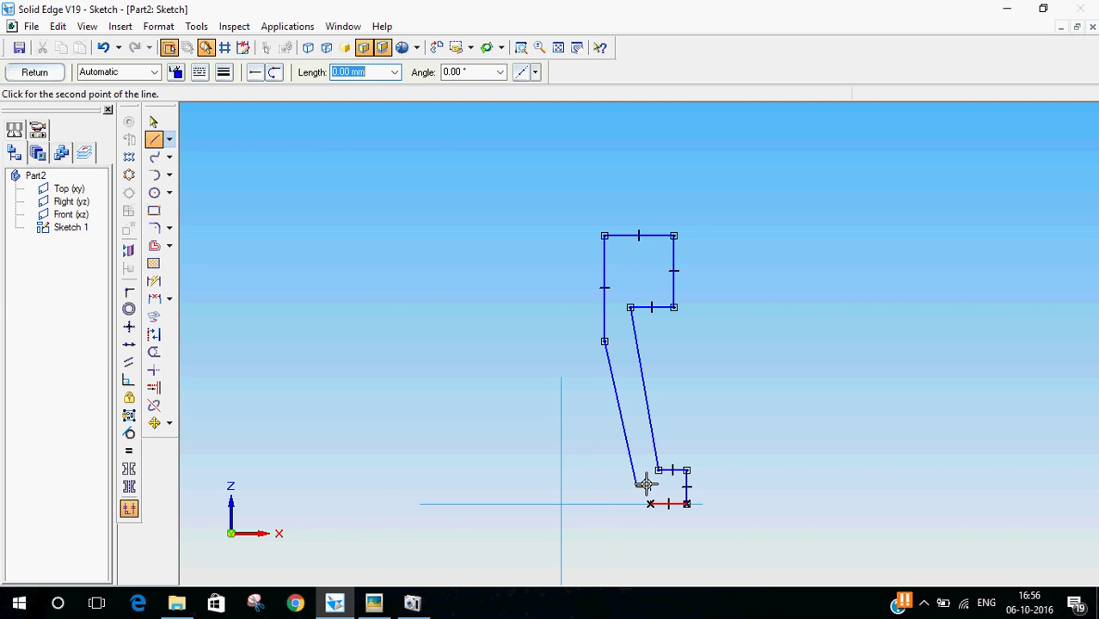
pyautogui.click(649, 487)
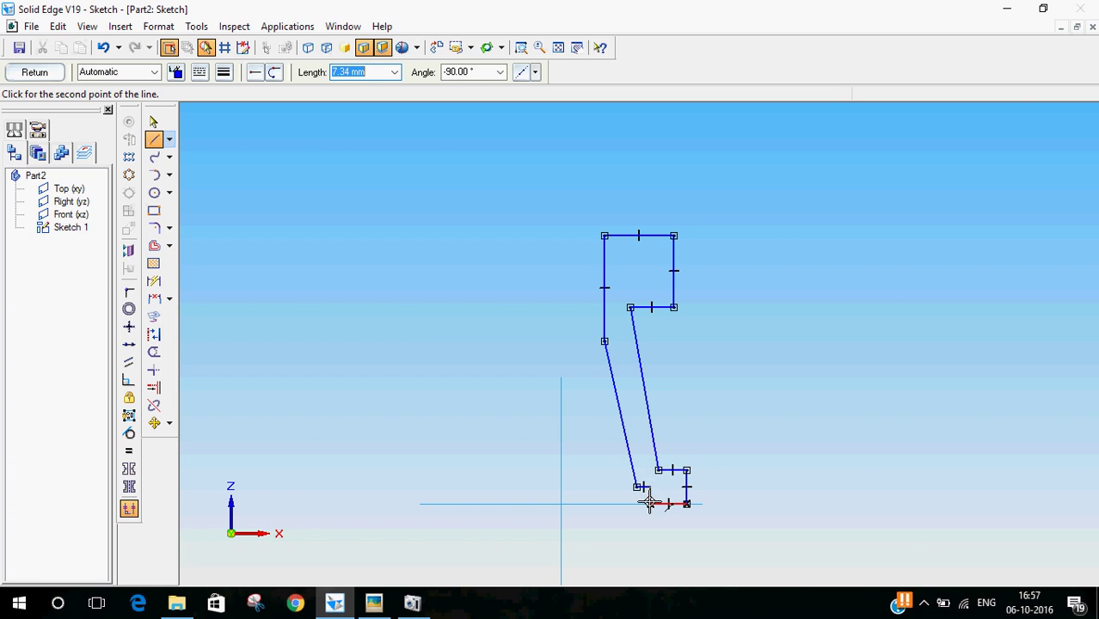
pyautogui.click(650, 503)
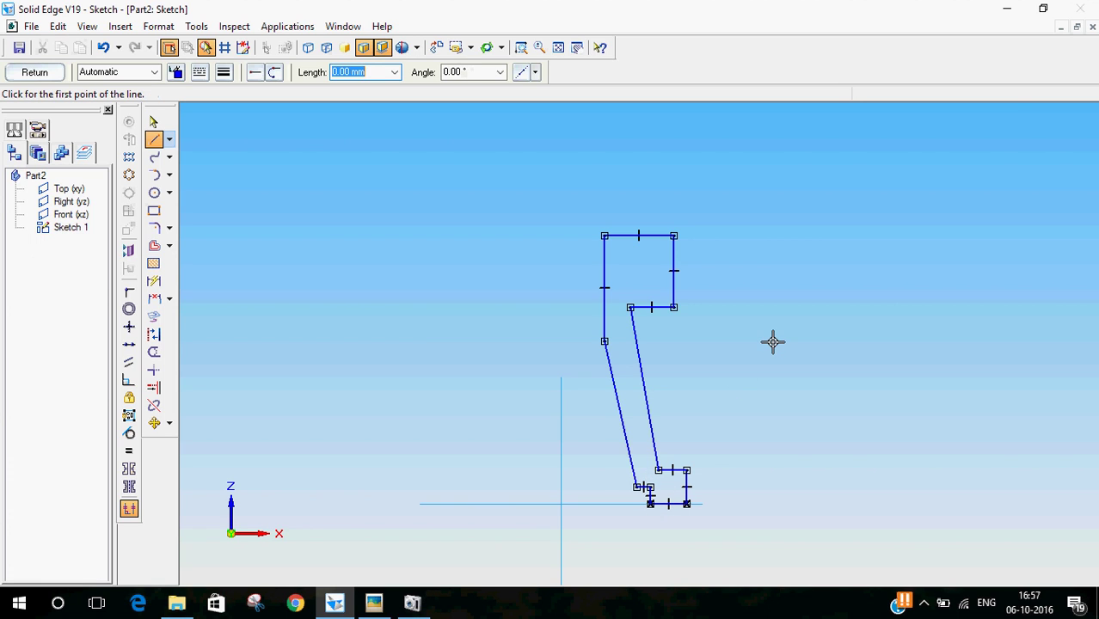
# Drag the top collar's outer vertical edge inward to narrow it
pyautogui.click(156, 123)
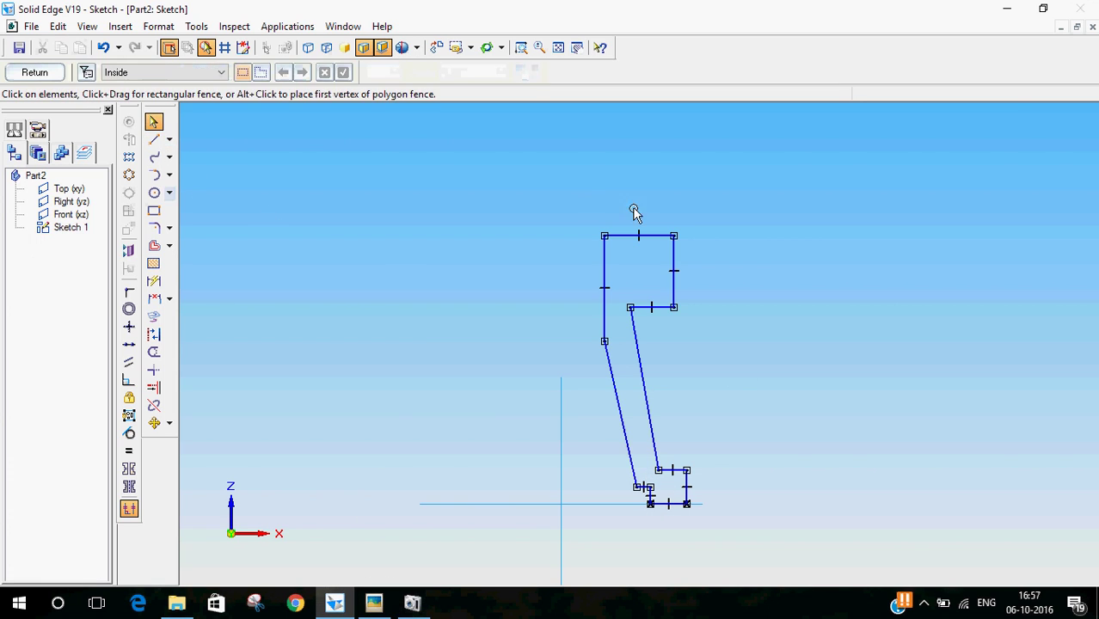
pyautogui.moveTo(674, 287); pyautogui.dragTo(640, 295)
pyautogui.click(613, 398)
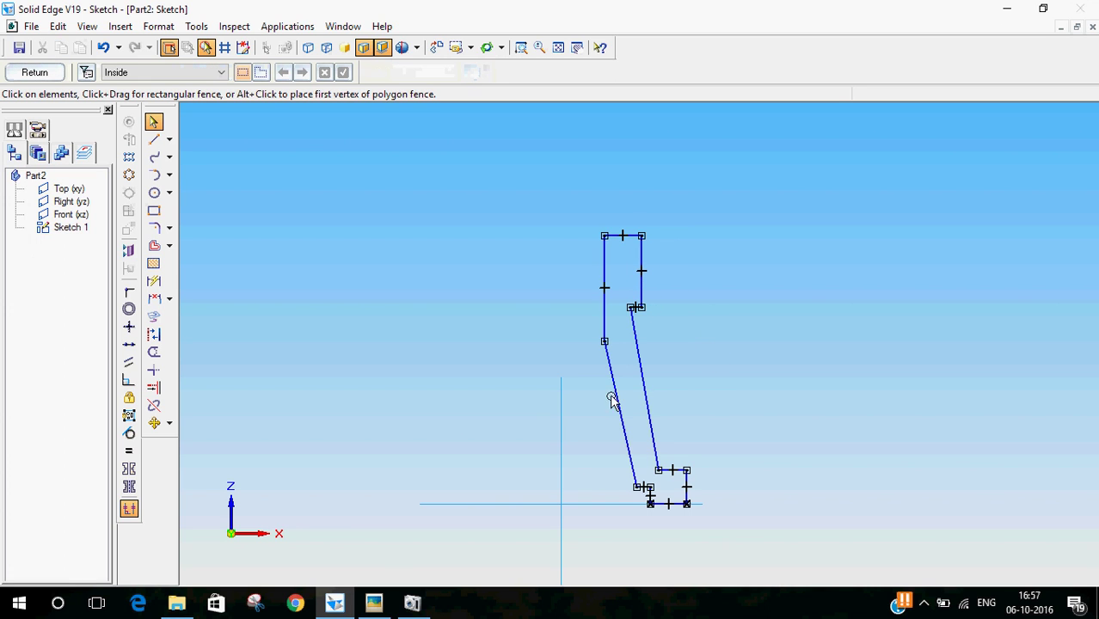
# Check the base dimensions on the screw jack reference drawing in Picasa
pyautogui.click(372, 604)
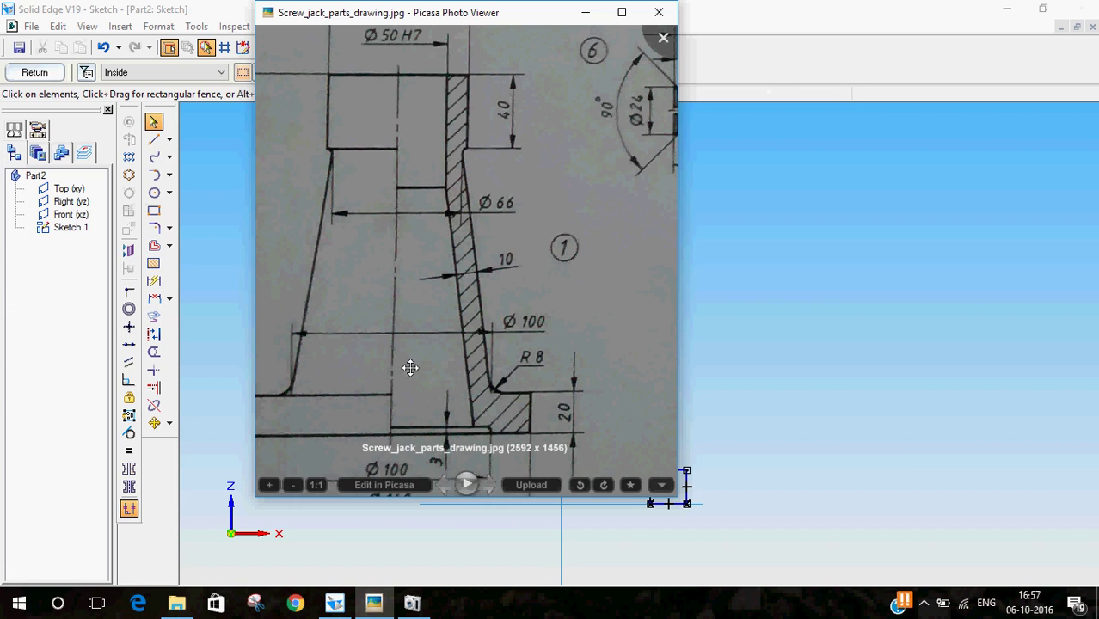
pyautogui.moveTo(470, 290)
pyautogui.mouseDown()
pyautogui.moveTo(523, 203)
pyautogui.moveTo(510, 202)
pyautogui.mouseUp()
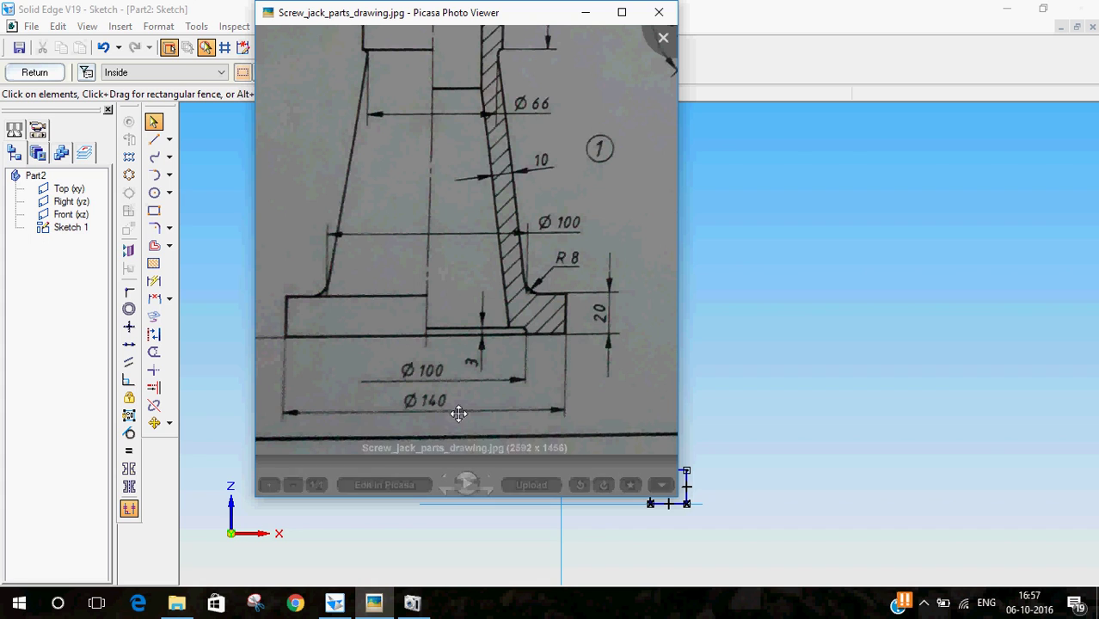
pyautogui.press('Escape')
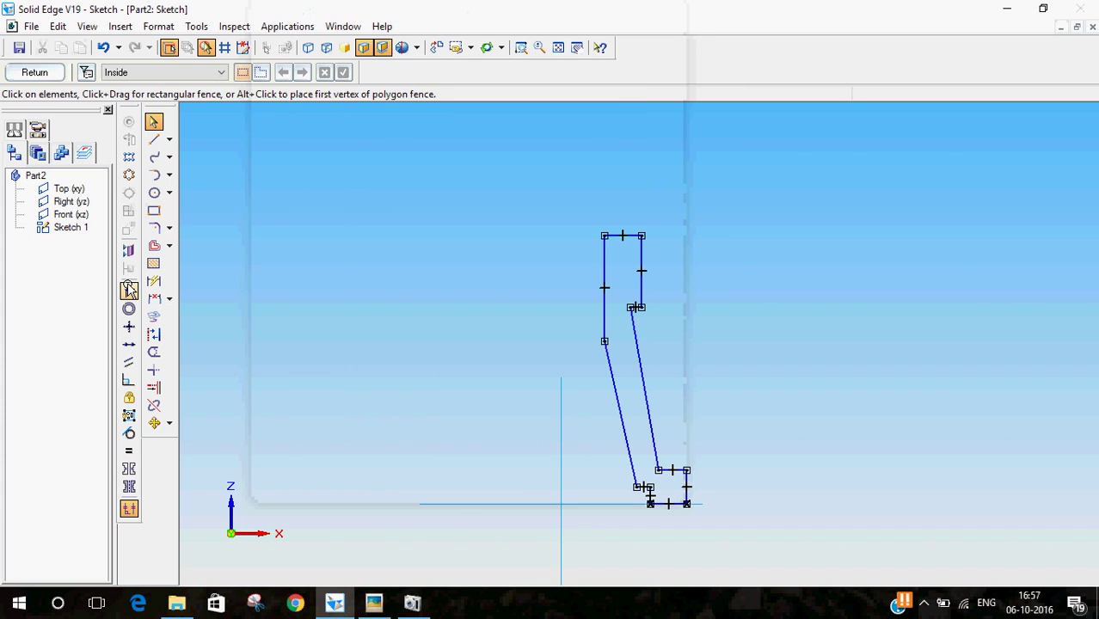
# Dimension the base's outer edge from the axis as 140/2 (70)
pyautogui.click(154, 281)
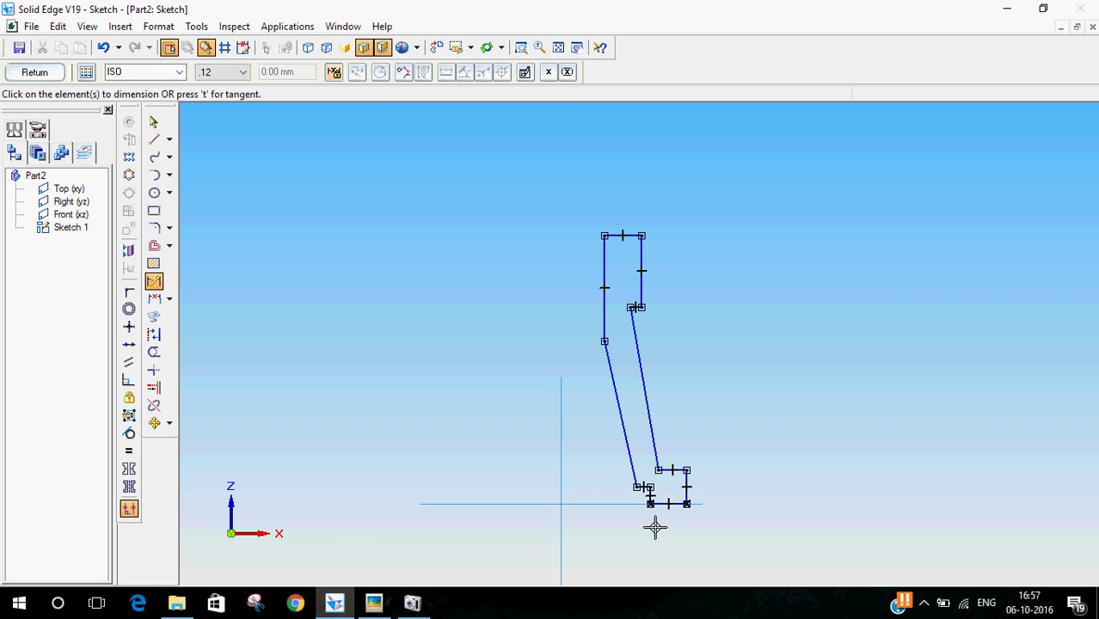
pyautogui.click(687, 491)
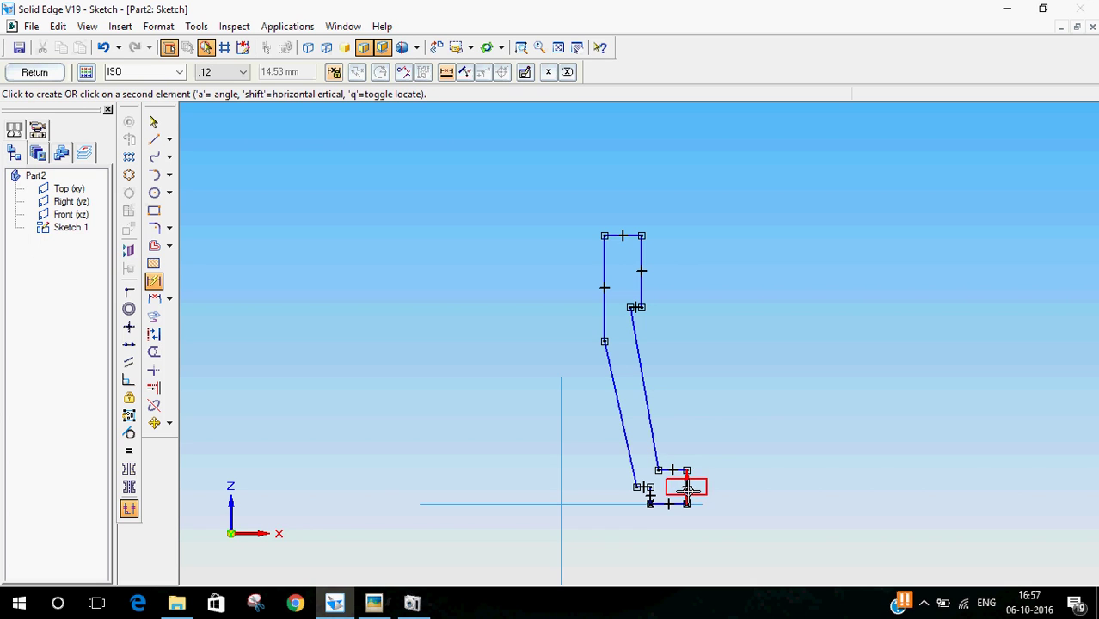
pyautogui.click(563, 538)
pyautogui.click(594, 537)
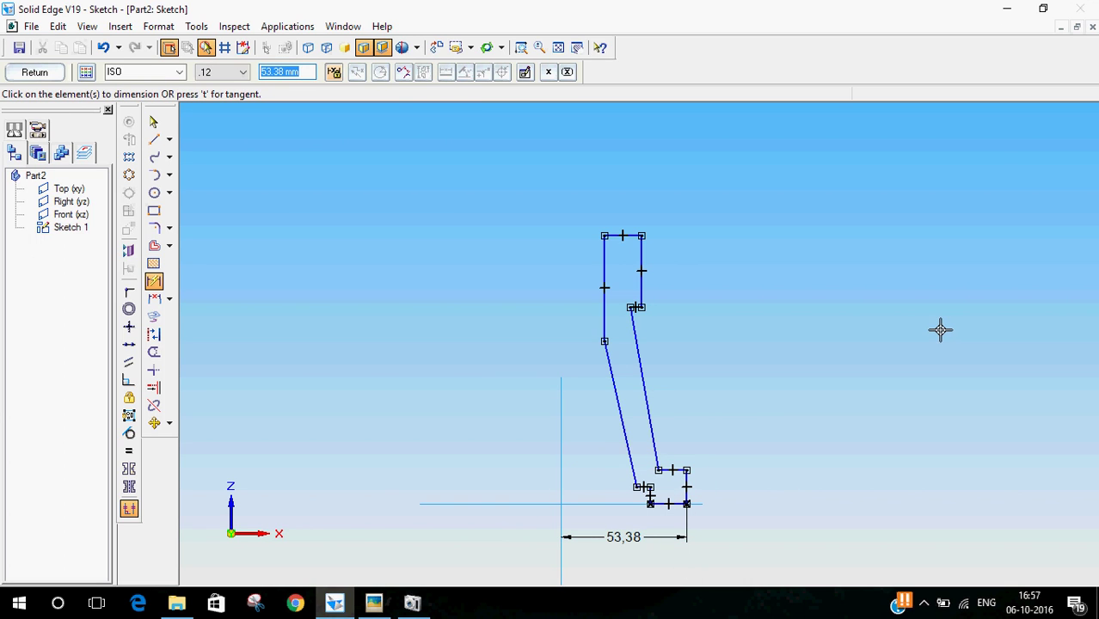
pyautogui.write('140/2')
pyautogui.press('Return')
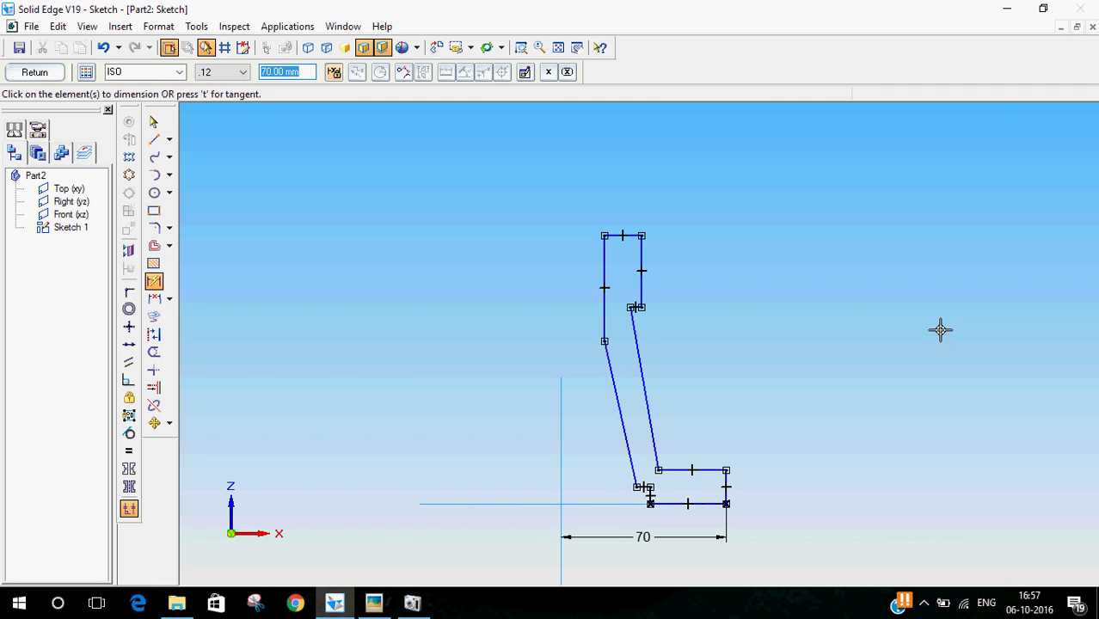
# Dimension the inner base edge 50 from the axis, then view the height on the reference drawing
pyautogui.click(373, 603)
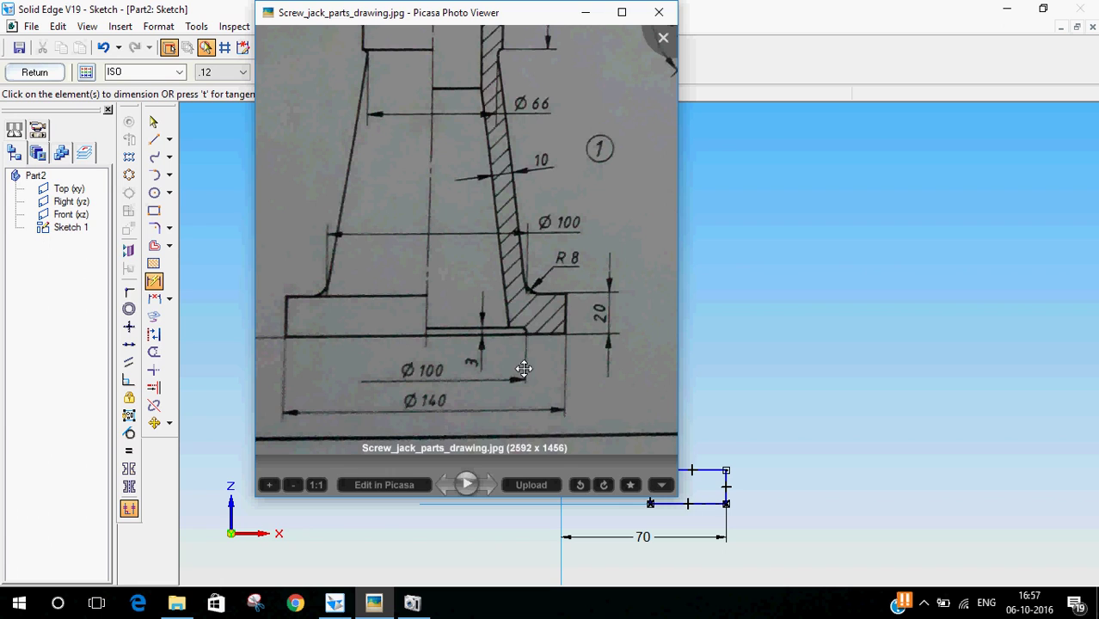
pyautogui.click(750, 7)
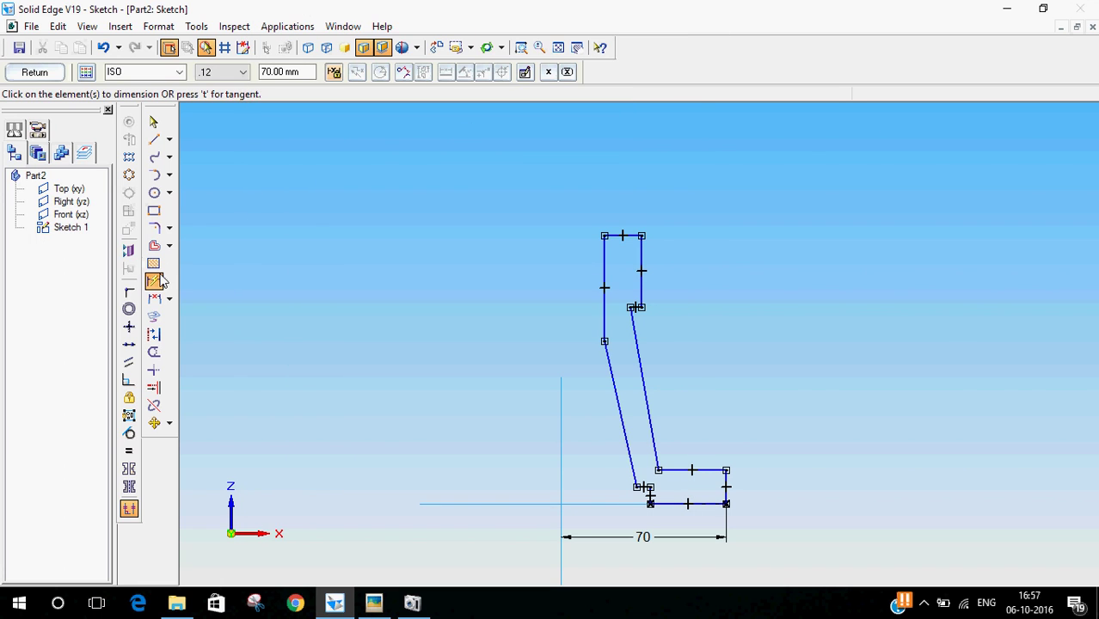
pyautogui.click(648, 489)
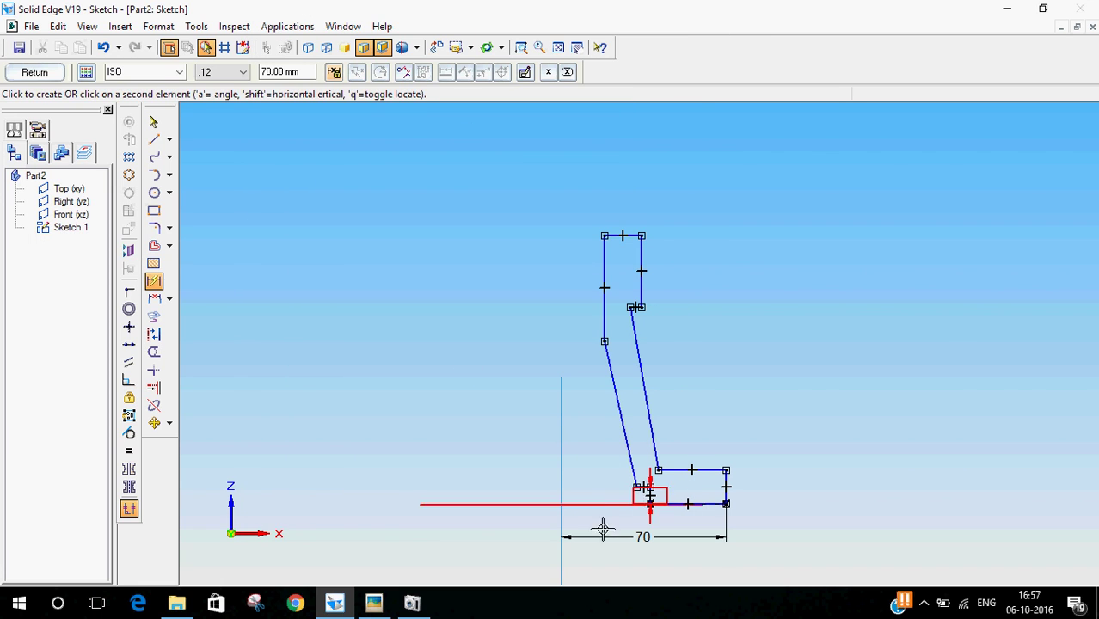
pyautogui.click(564, 520)
pyautogui.click(598, 521)
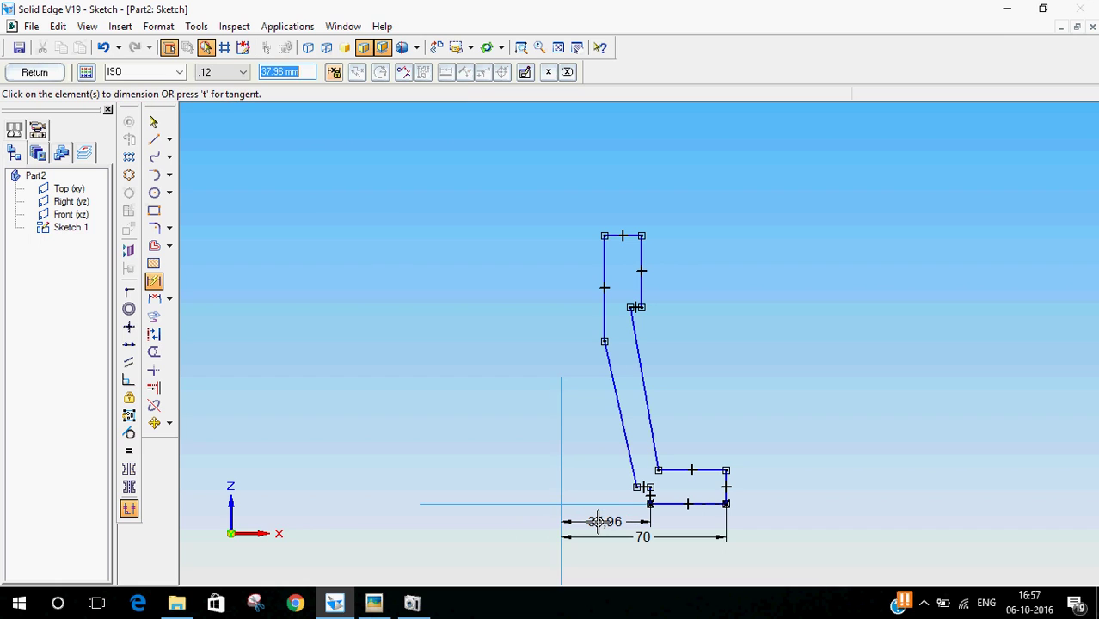
pyautogui.write('50')
pyautogui.press('Return')
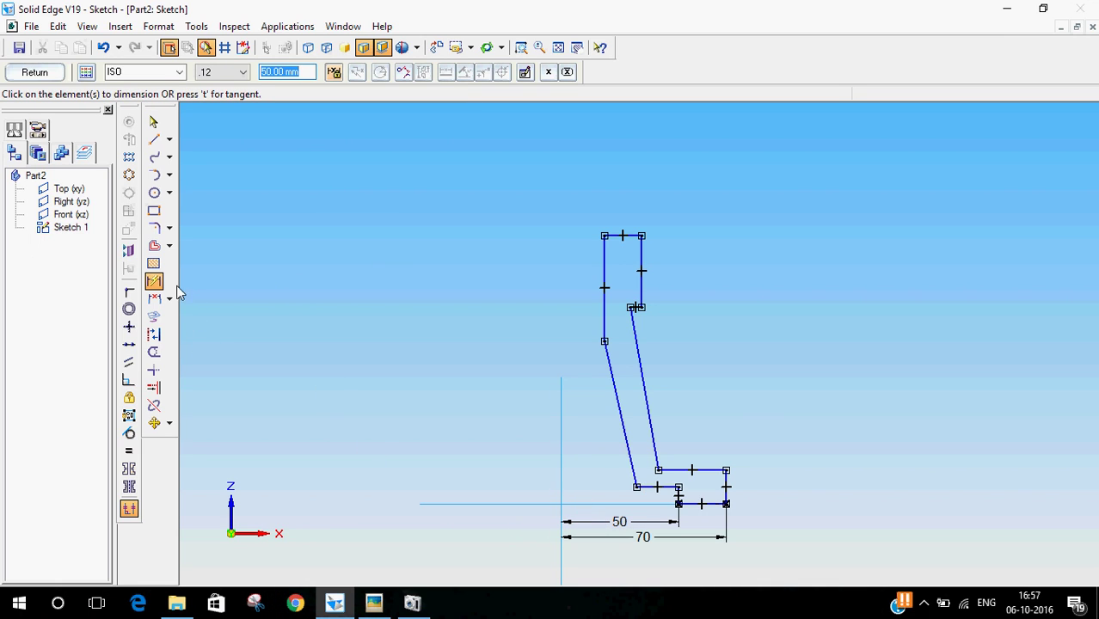
pyautogui.click(373, 601)
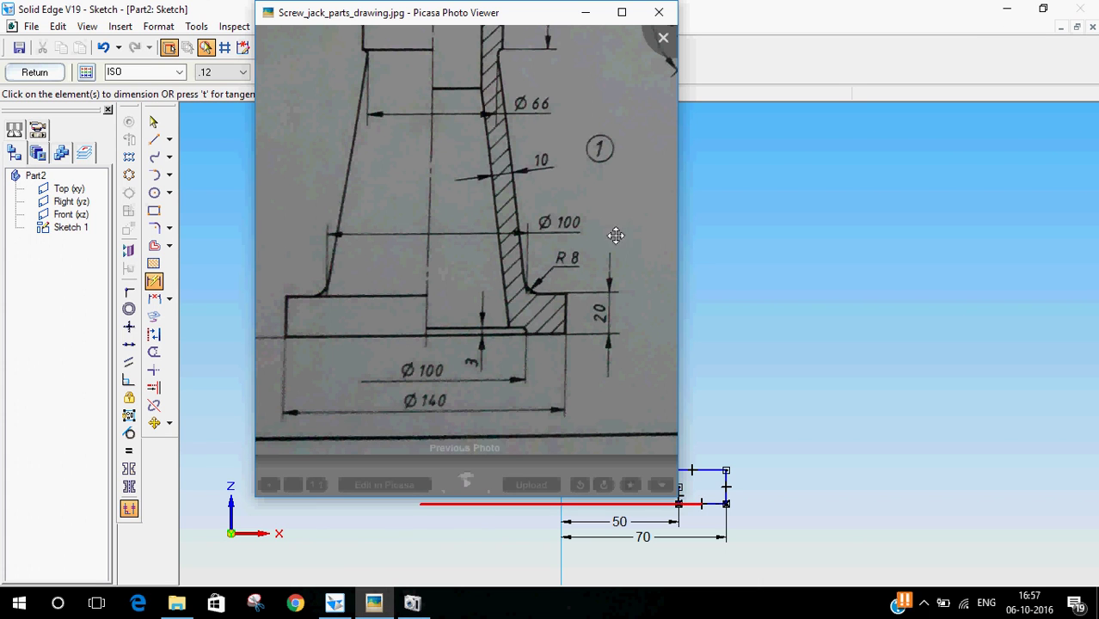
pyautogui.moveTo(499, 178)
pyautogui.mouseDown()
pyautogui.moveTo(482, 270)
pyautogui.moveTo(490, 301)
pyautogui.moveTo(600, 276)
pyautogui.mouseUp()
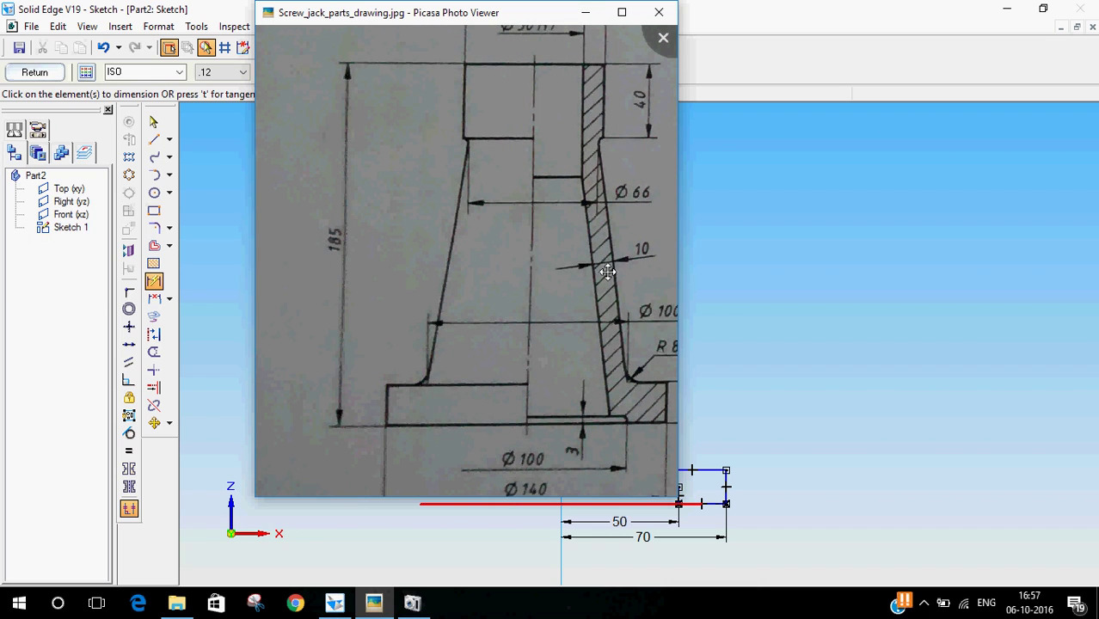
# Dimension the profile's overall height between top and bottom edges as 185, then zoom to fit
pyautogui.press('super+d')
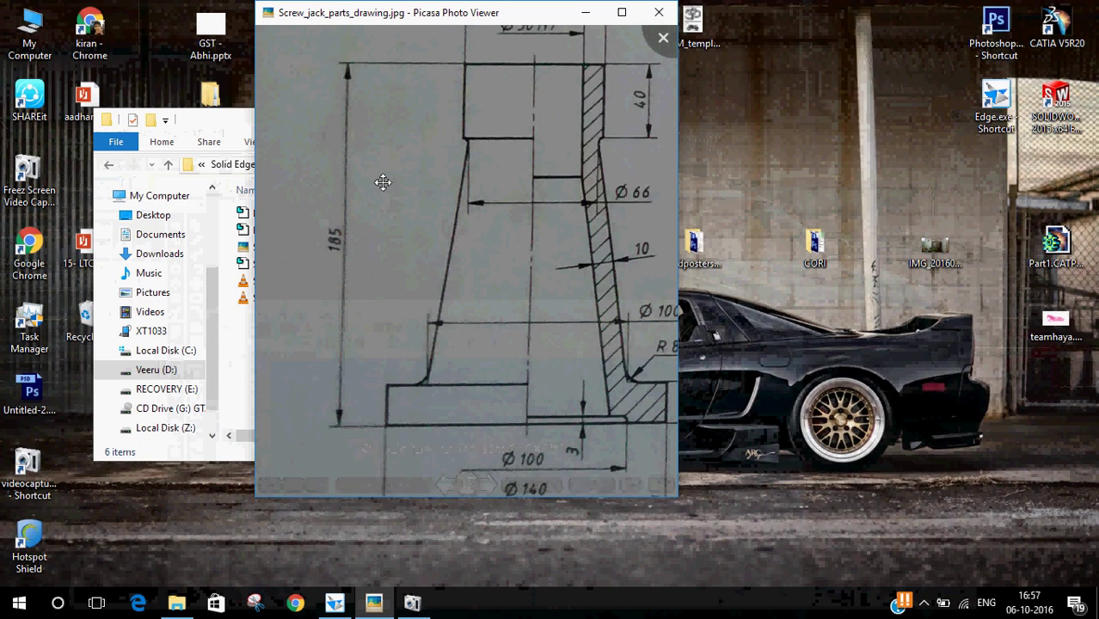
pyautogui.click(335, 603)
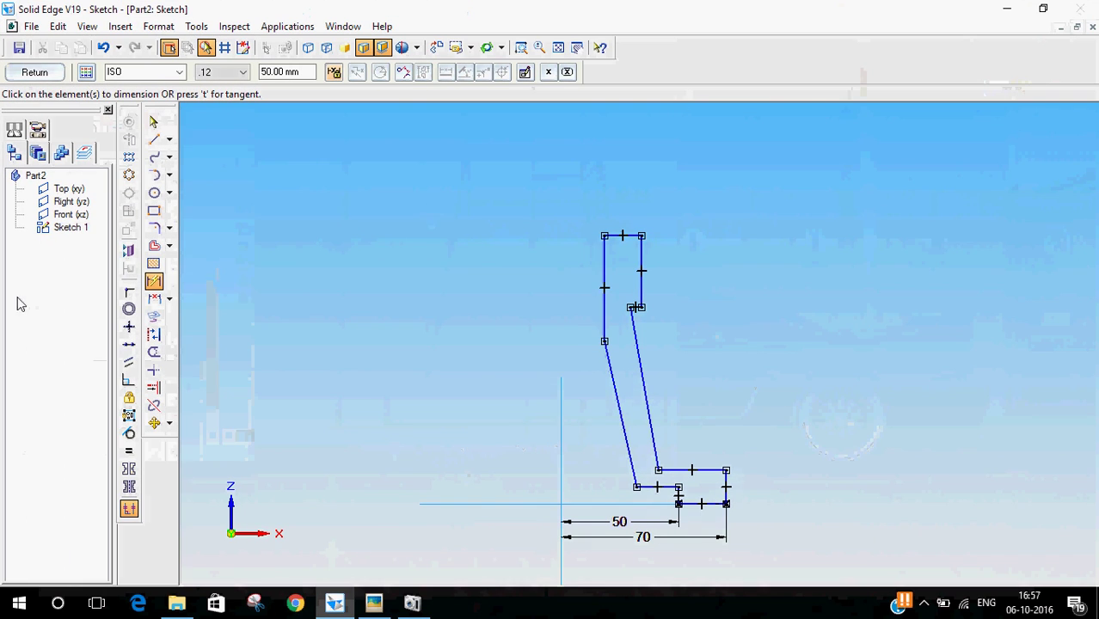
pyautogui.click(154, 281)
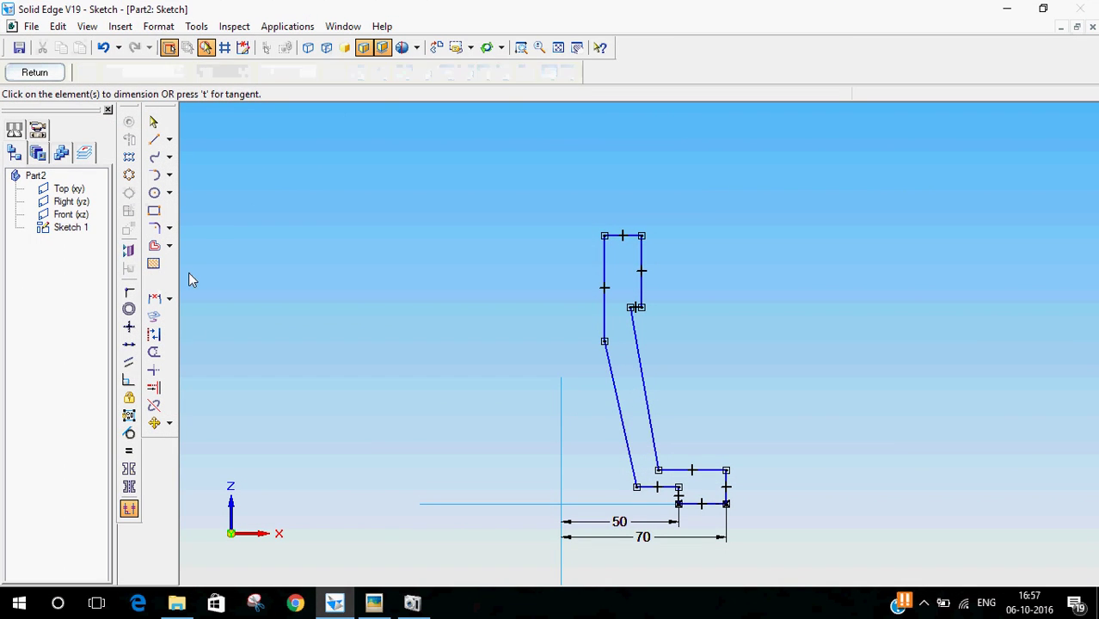
pyautogui.click(623, 235)
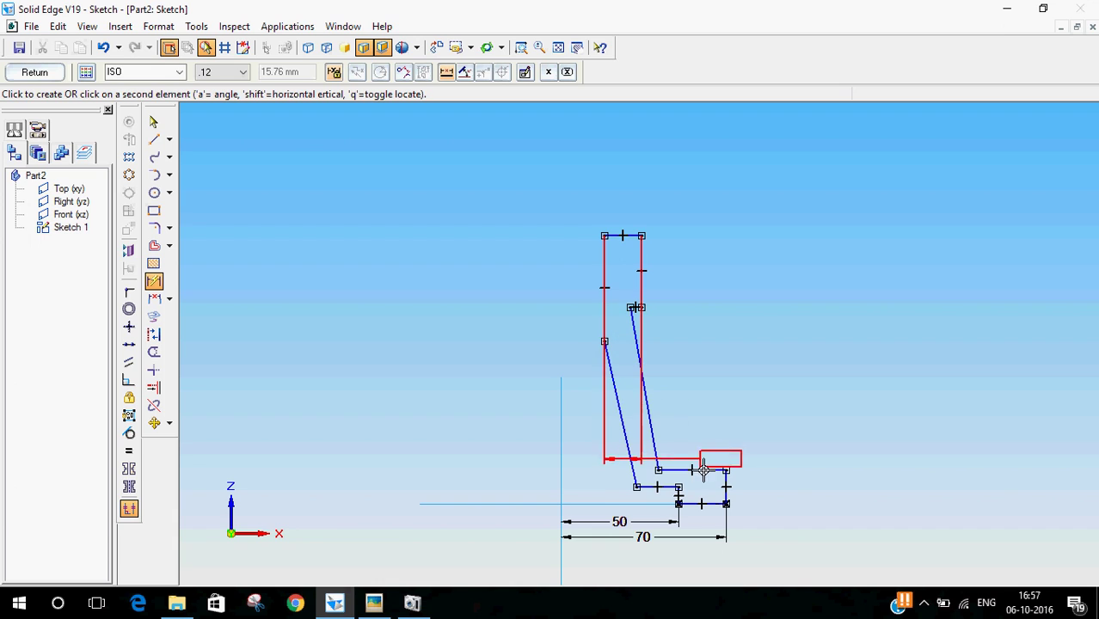
pyautogui.click(707, 503)
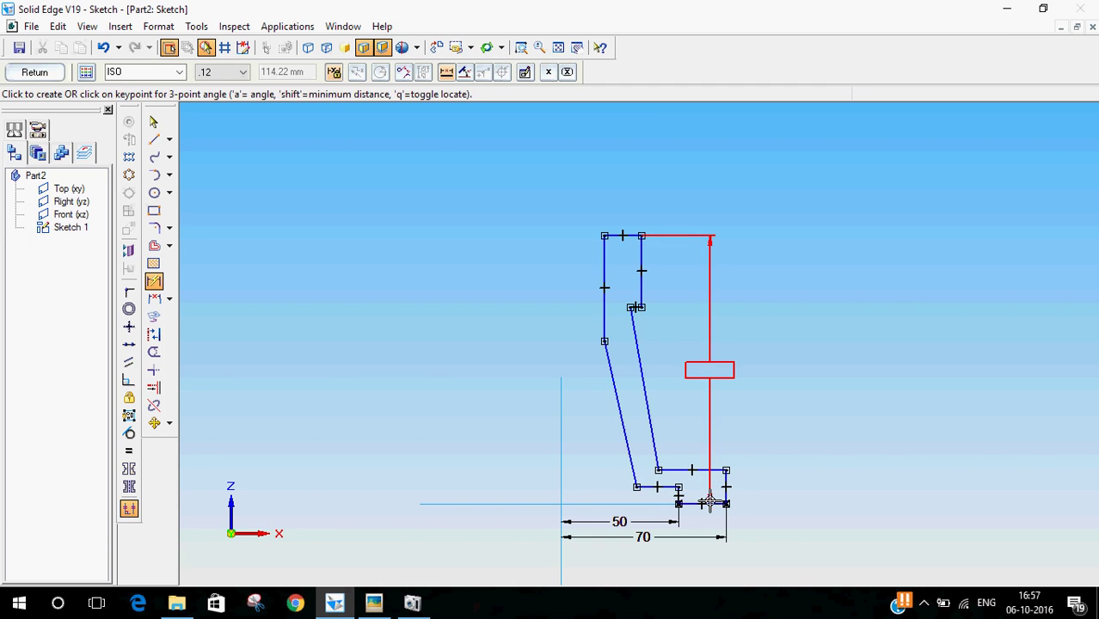
pyautogui.click(397, 400)
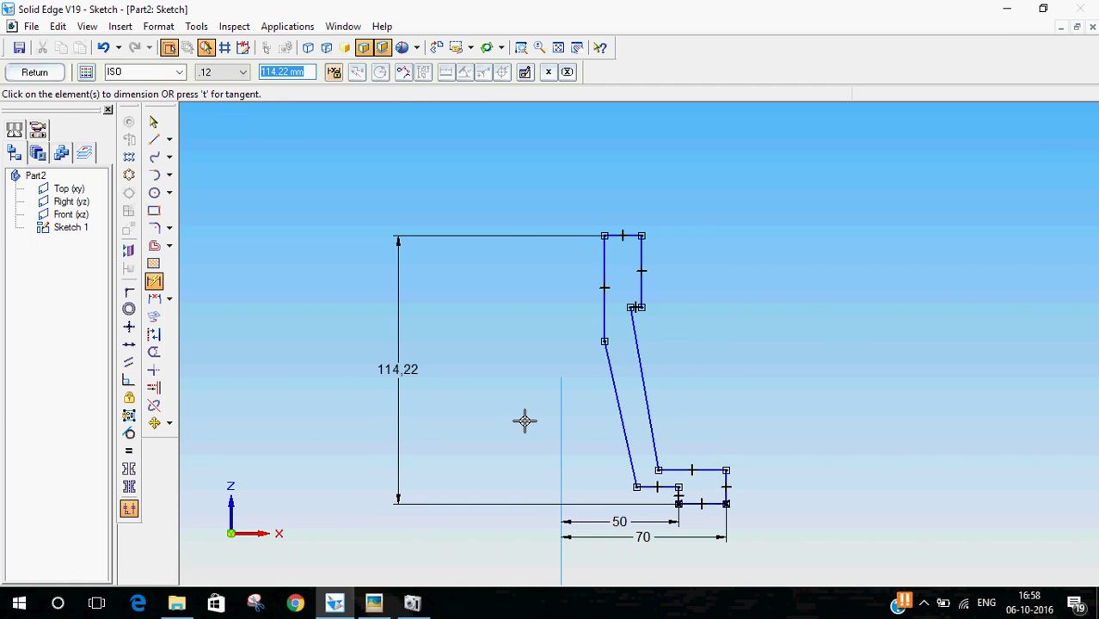
pyautogui.write('185')
pyautogui.press('Return')
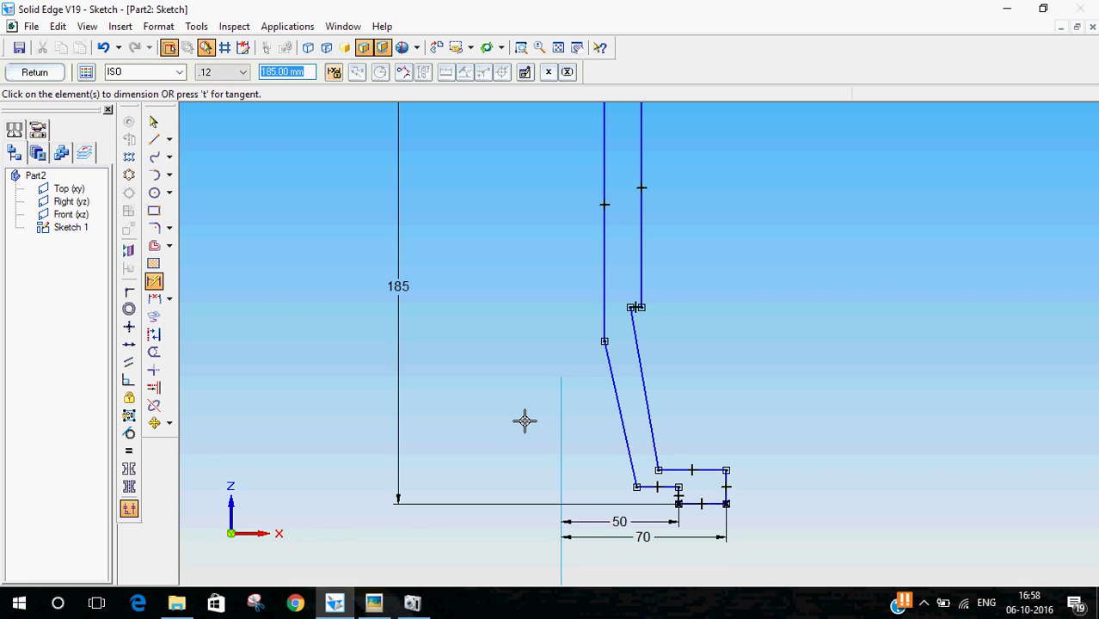
pyautogui.scroll(-2, 538, 292)
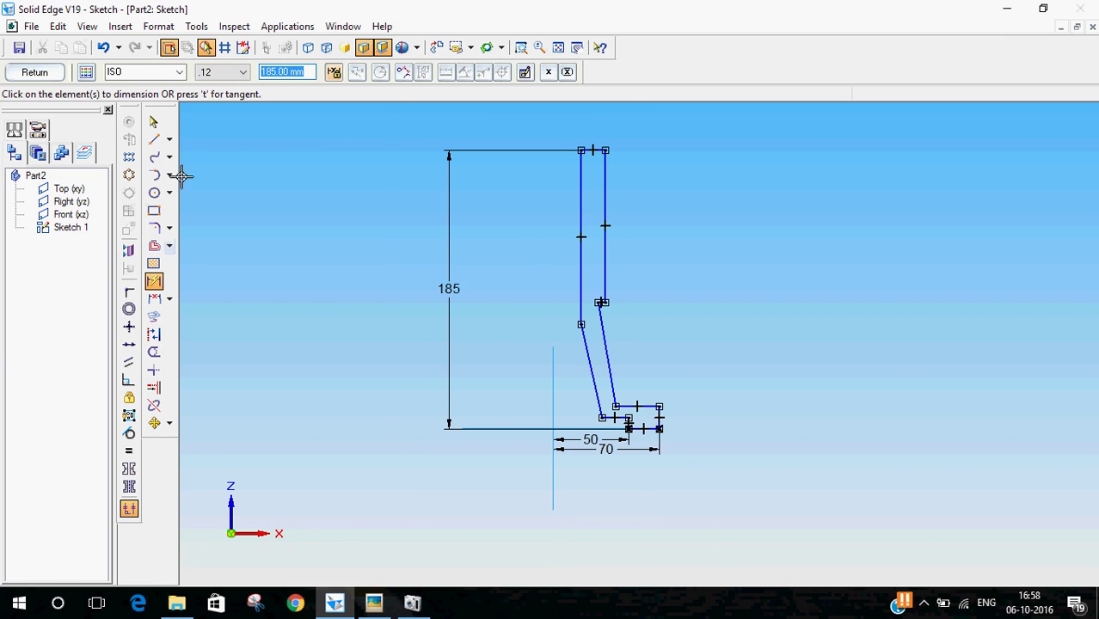
pyautogui.click(154, 121)
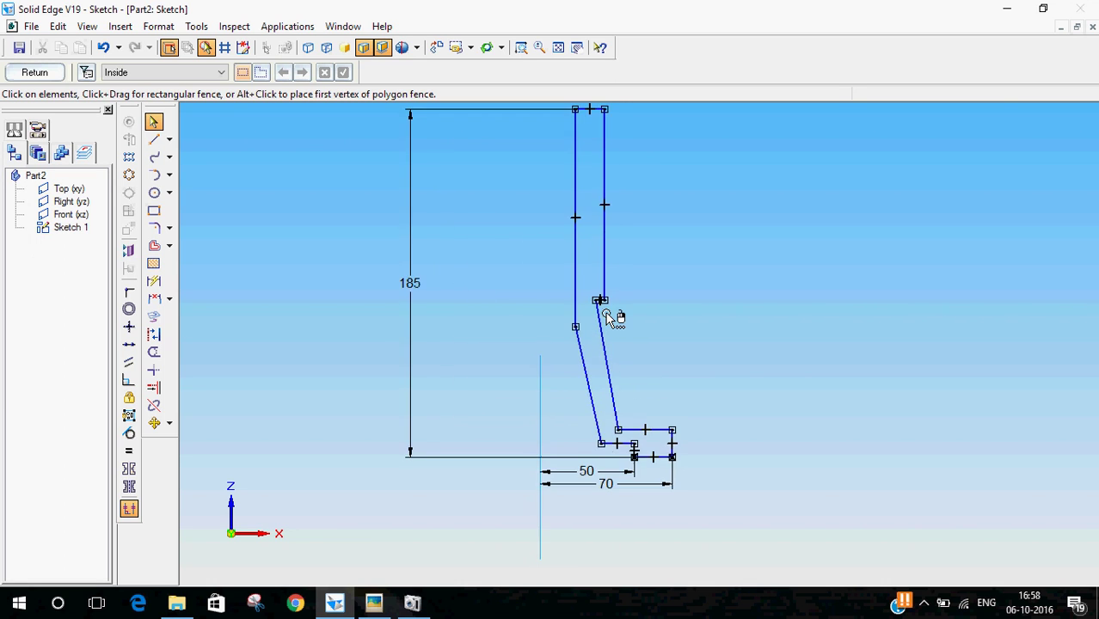
pyautogui.scroll(5, 606, 316)
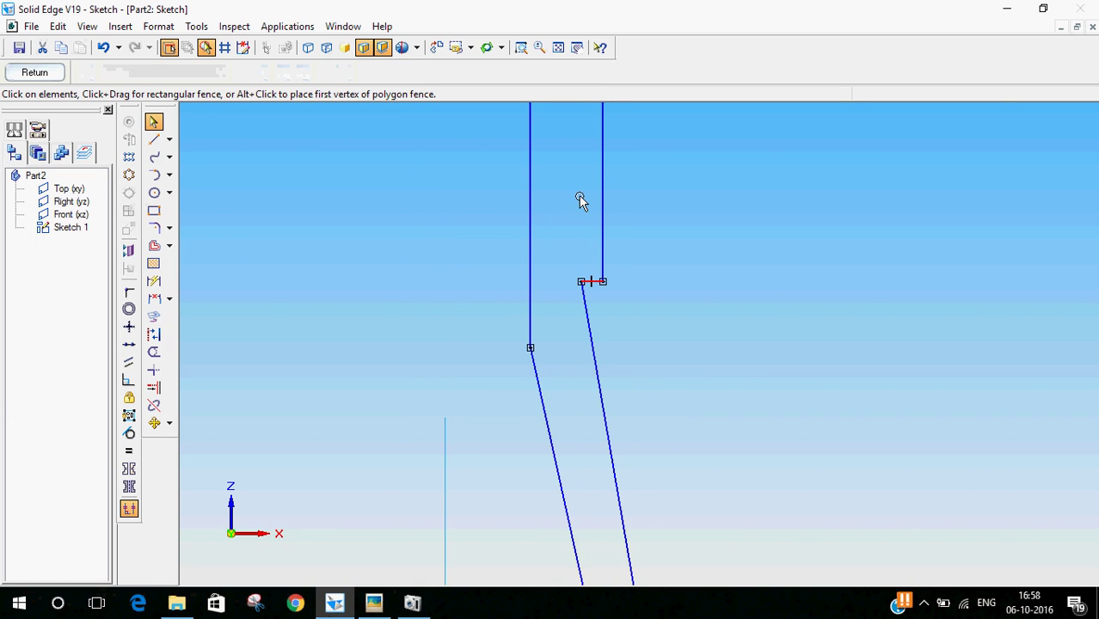
pyautogui.scroll(-3, 660, 280)
pyautogui.scroll(-1, 652, 474)
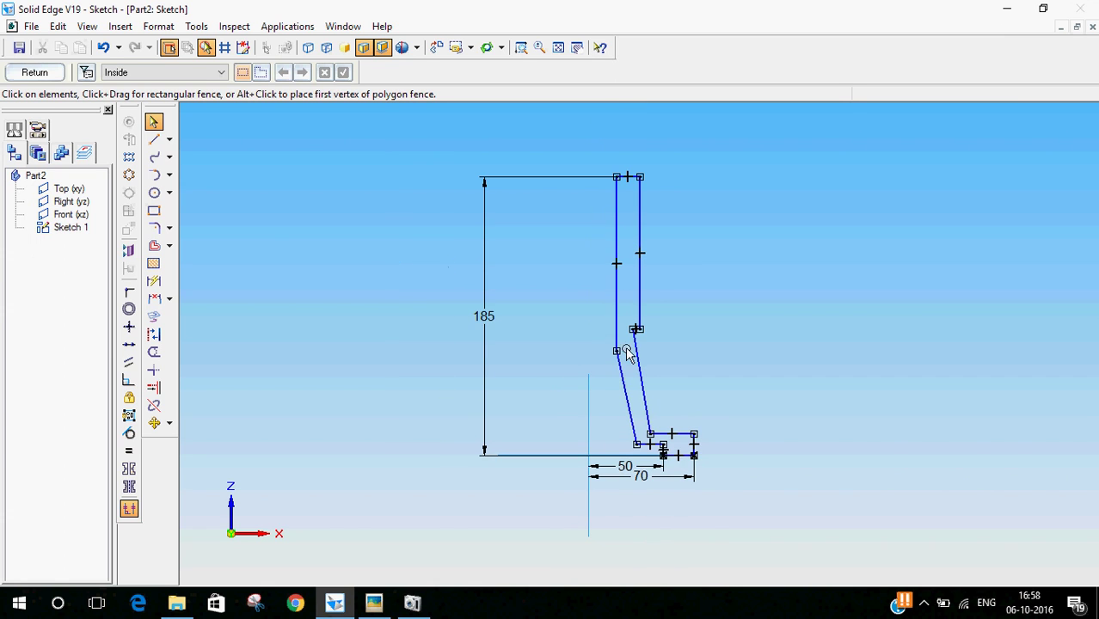
# Dimension the top collar's outer edge 35 from the axis, after checking the top diameters
pyautogui.click(154, 281)
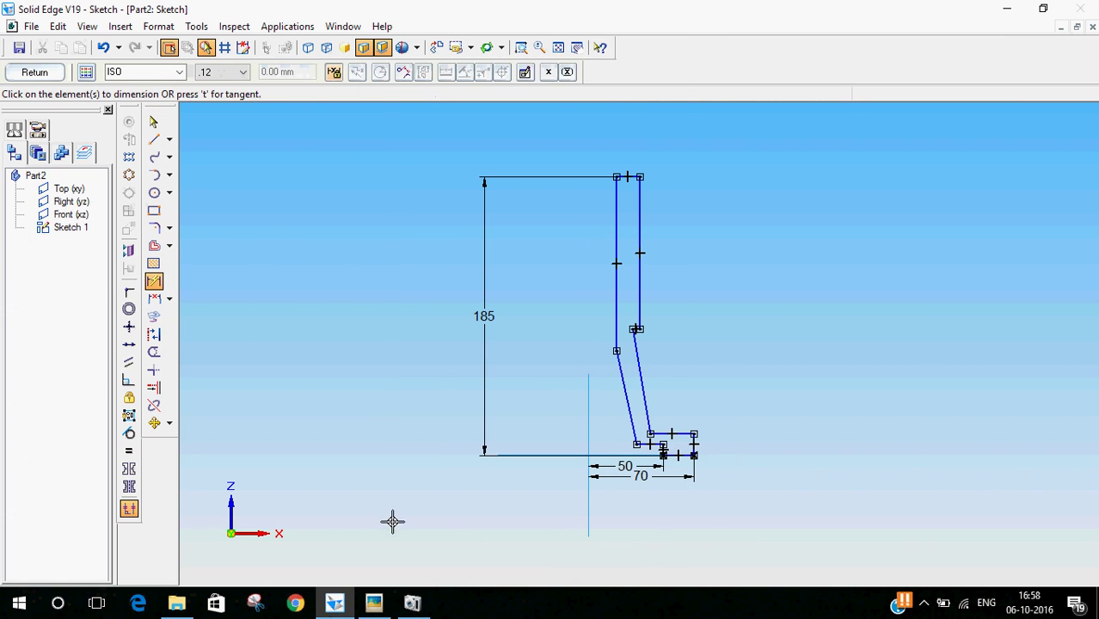
pyautogui.click(373, 602)
pyautogui.moveTo(498, 142); pyautogui.dragTo(510, 216)
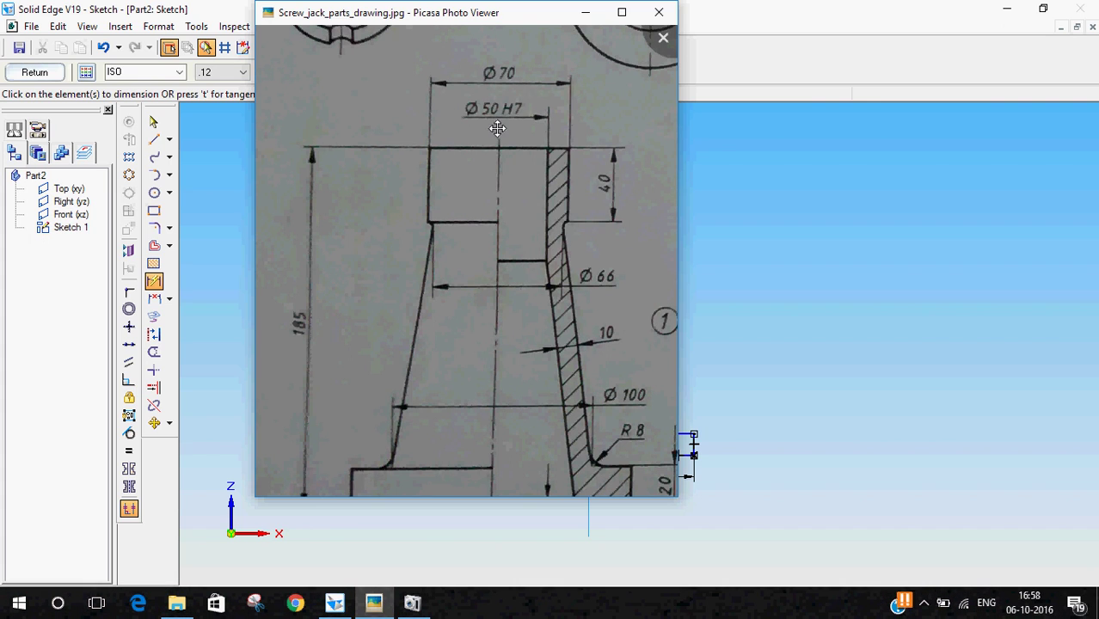
pyautogui.click(789, 7)
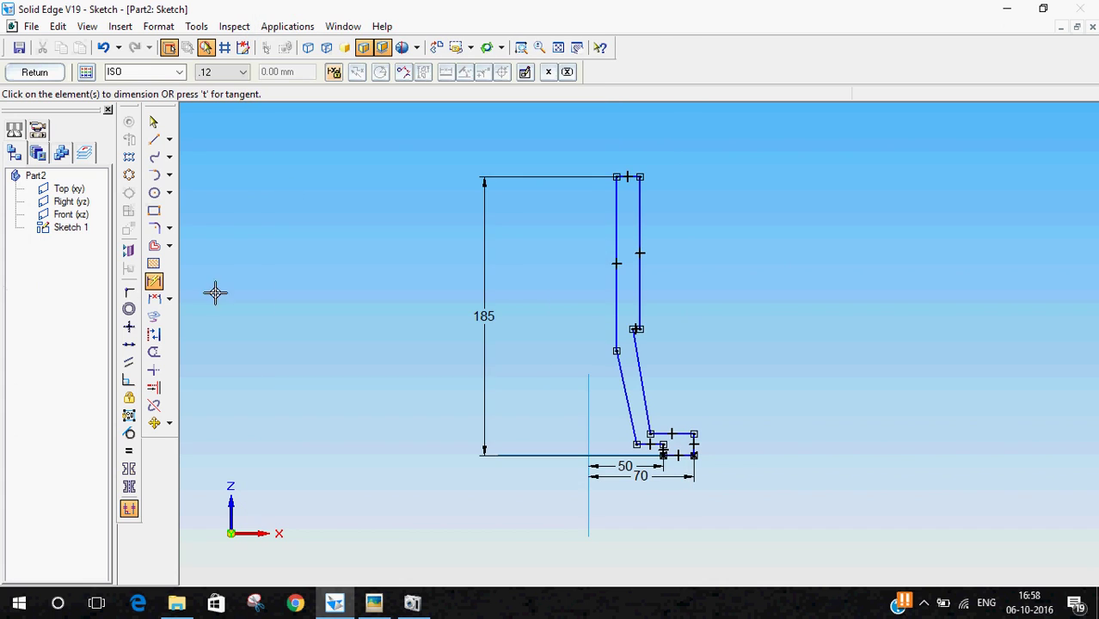
pyautogui.click(641, 211)
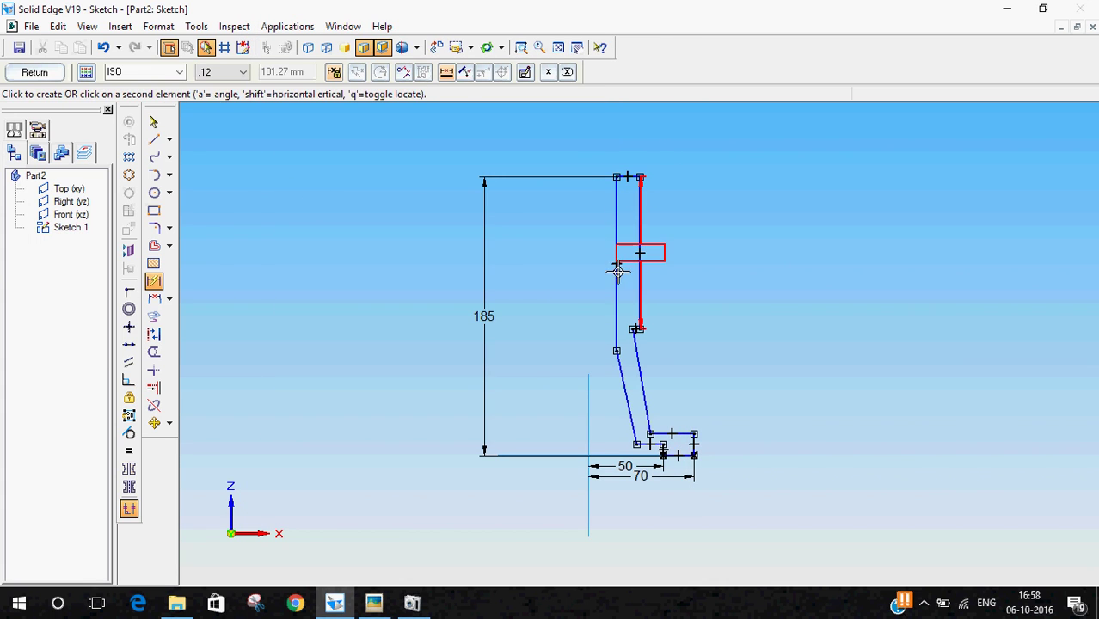
pyautogui.click(588, 381)
pyautogui.click(606, 137)
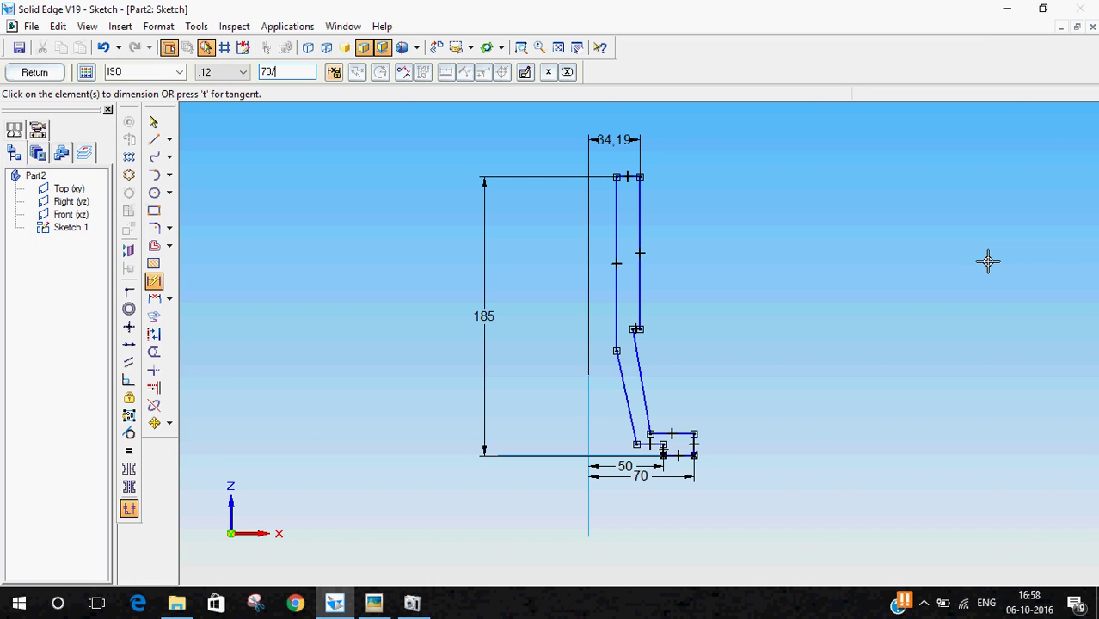
pyautogui.press('Return')
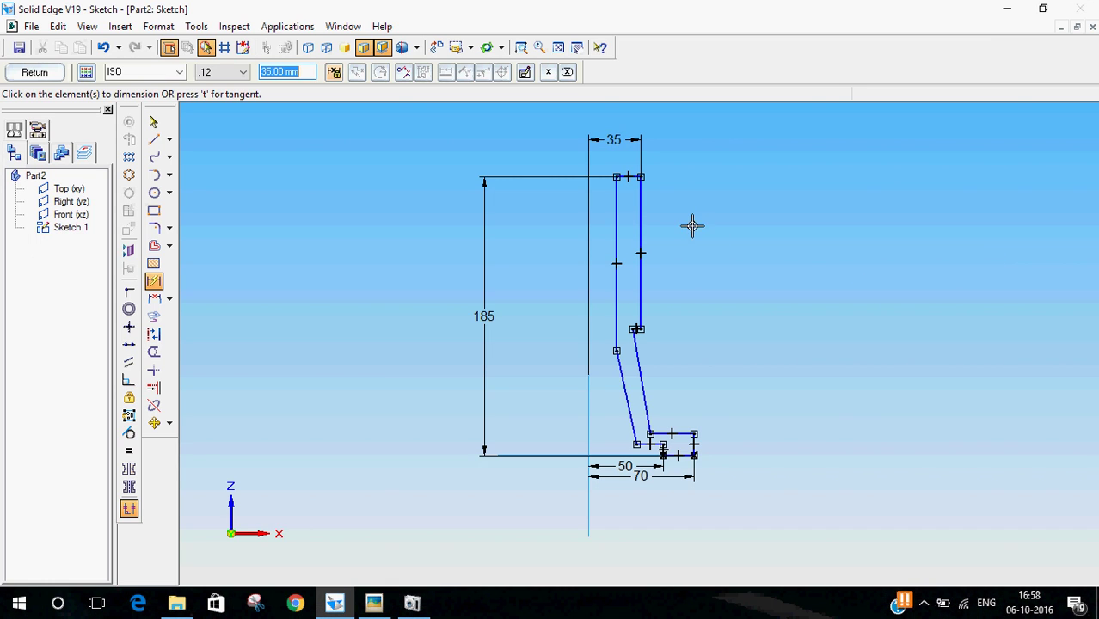
# Dimension the inner bore line from the axis as 50/2 (25)
pyautogui.click(614, 245)
pyautogui.click(592, 381)
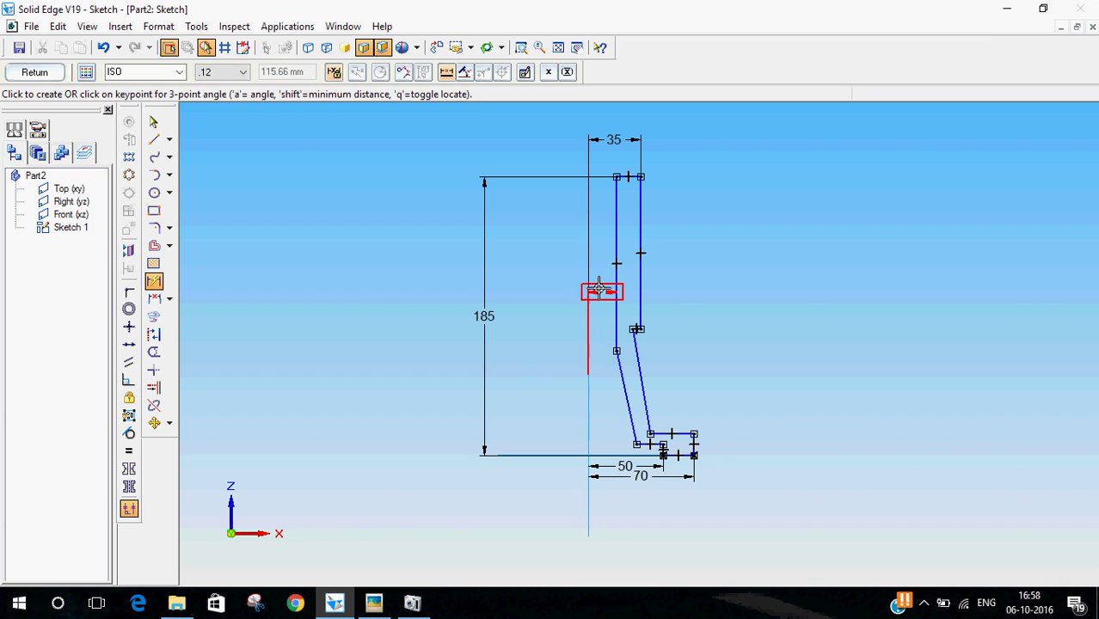
pyautogui.click(592, 238)
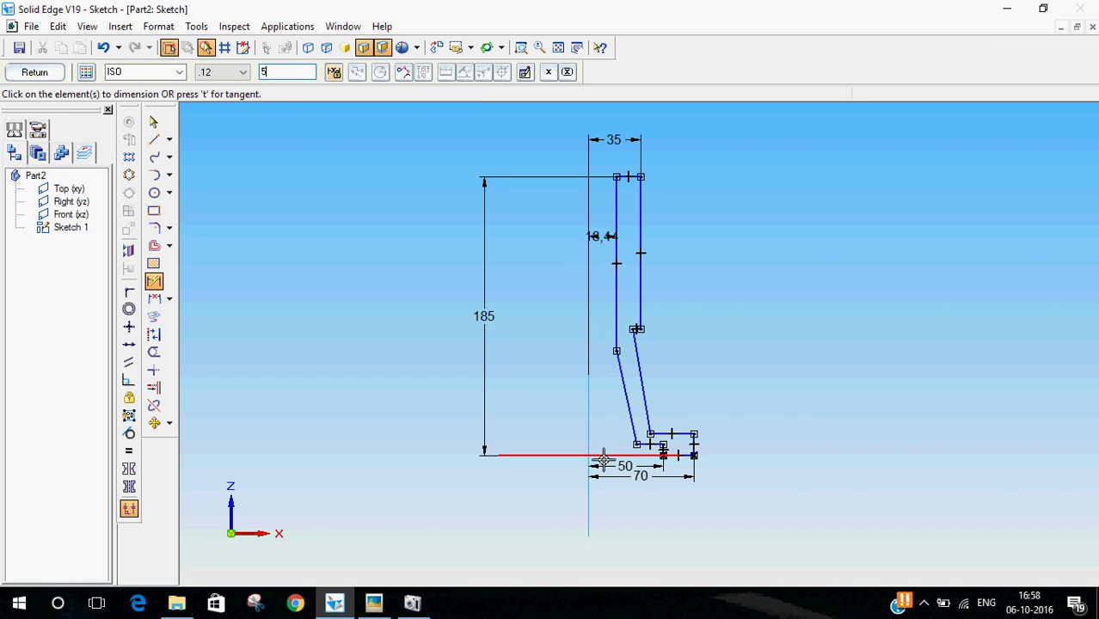
pyautogui.write('50/2')
pyautogui.press('Return')
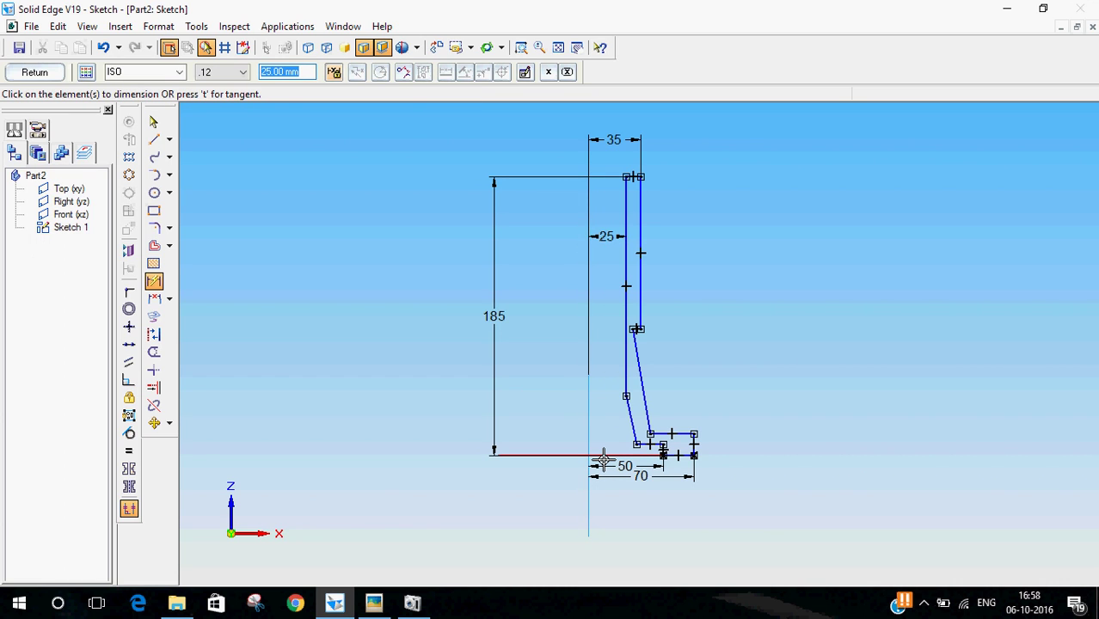
# Dimension the top step's outer vertical line to a height of 40
pyautogui.click(373, 603)
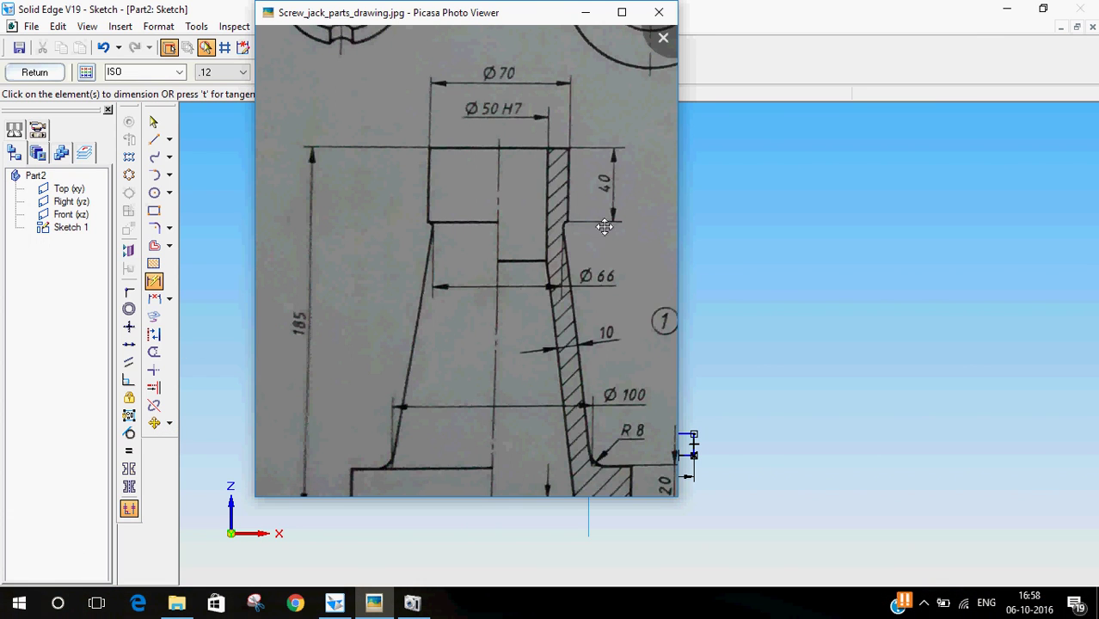
pyautogui.click(756, 7)
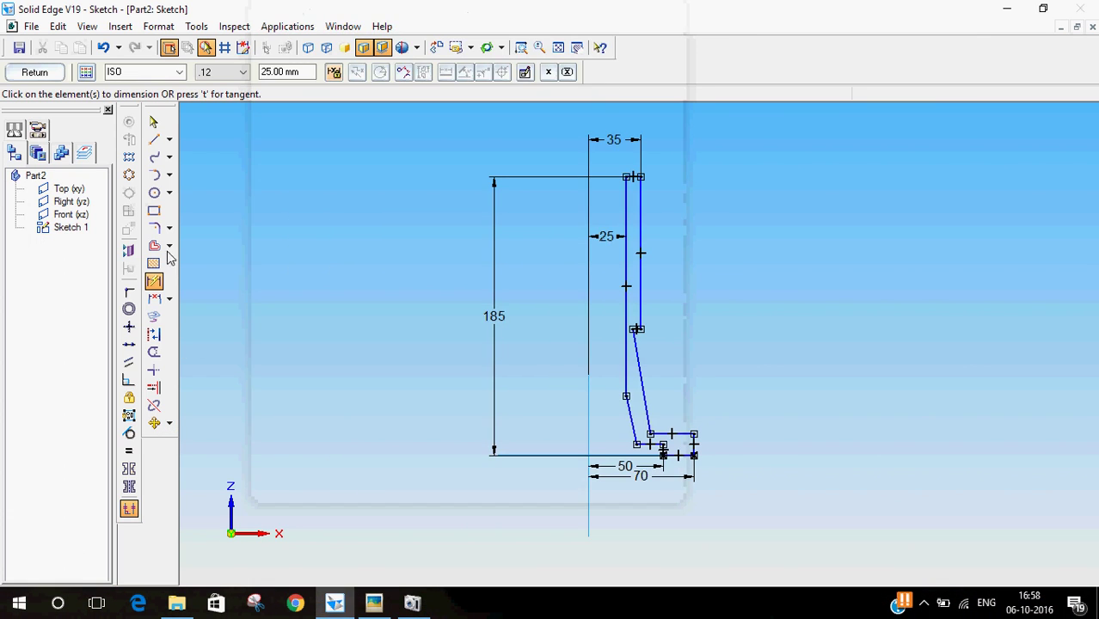
pyautogui.click(648, 195)
pyautogui.click(722, 253)
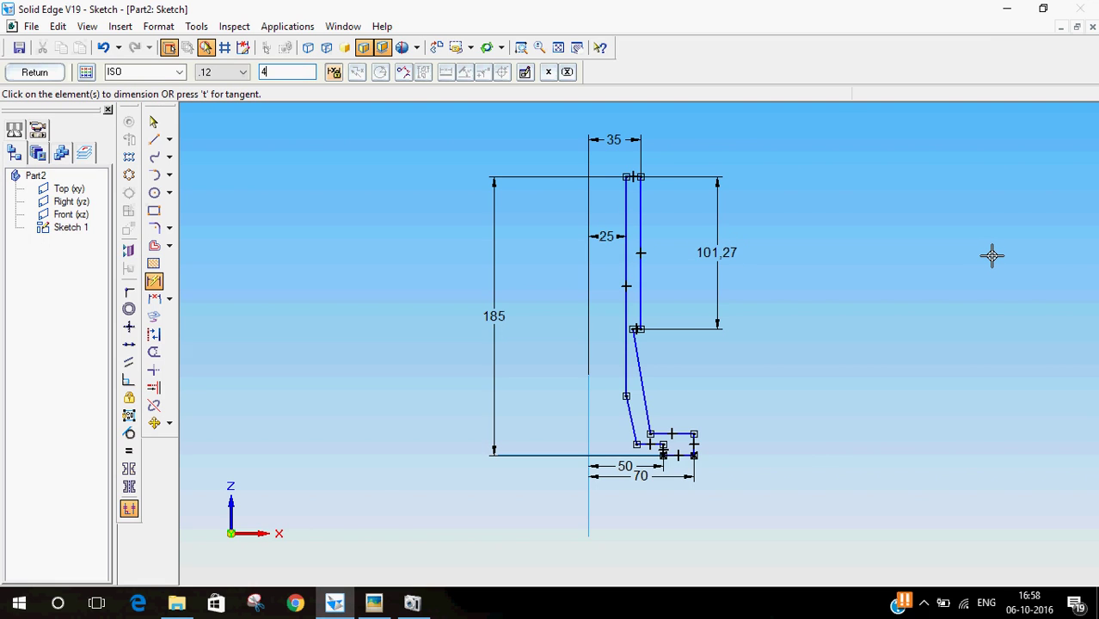
pyautogui.press('Return')
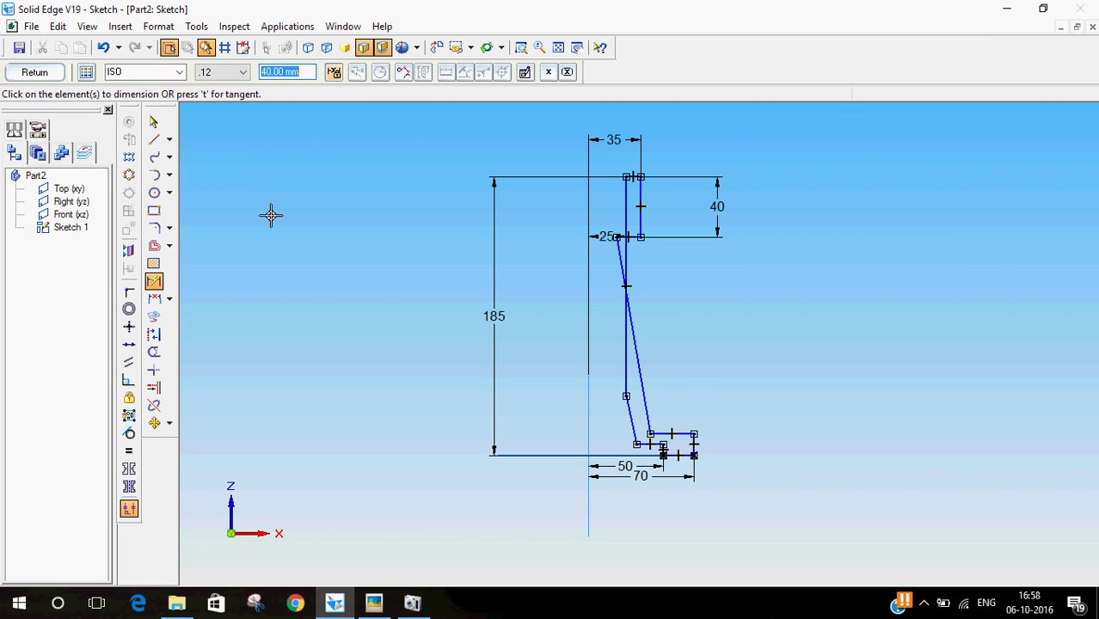
pyautogui.click(154, 122)
# Drag the slanted line so the inner line runs straight down from the top
pyautogui.scroll(-2, 704, 262)
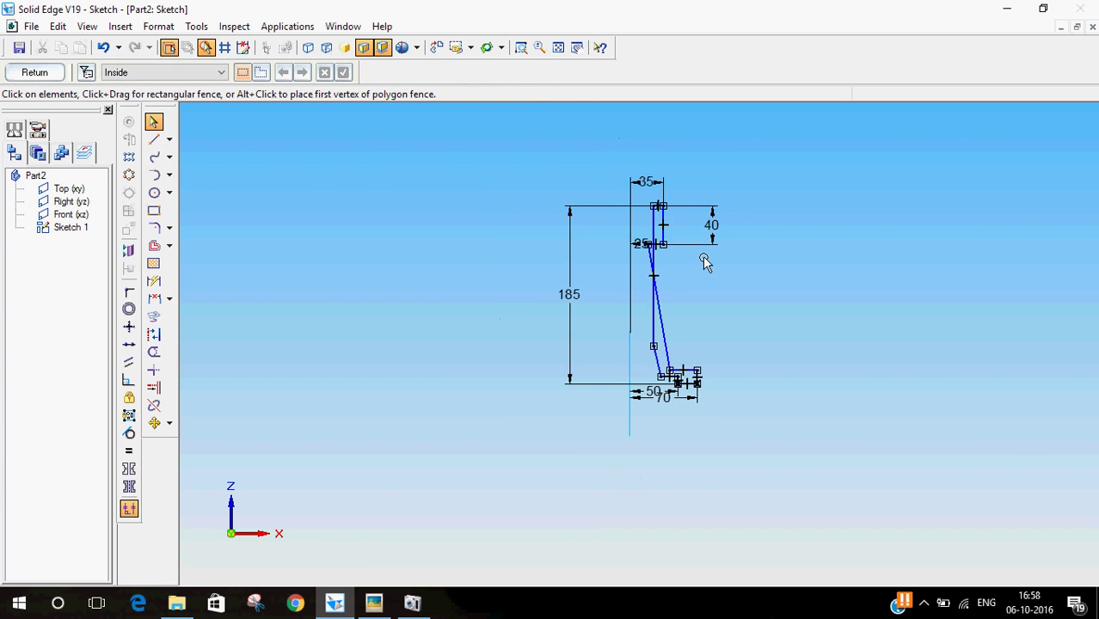
pyautogui.scroll(2, 703, 262)
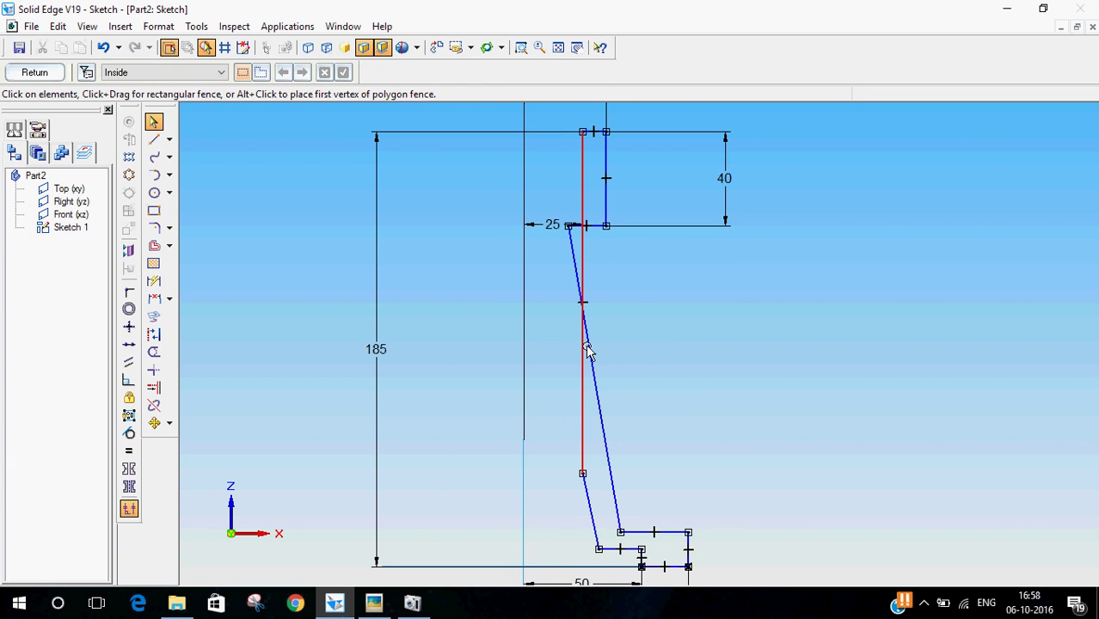
pyautogui.moveTo(587, 350); pyautogui.dragTo(619, 344)
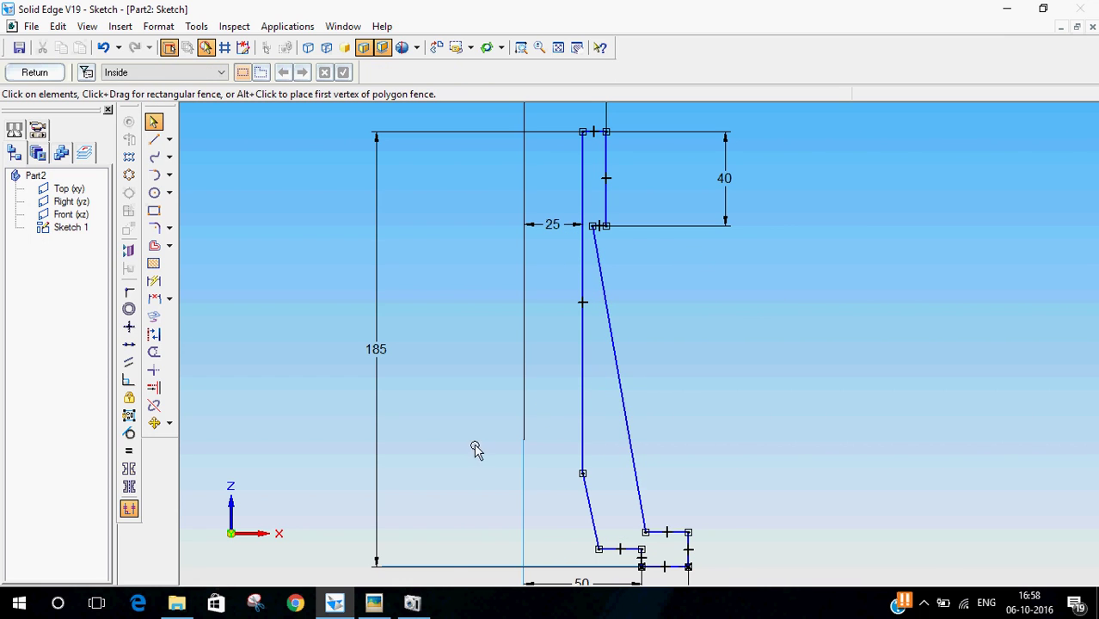
# Pan the reference drawing to its lower part and move the viewer aside
pyautogui.click(374, 603)
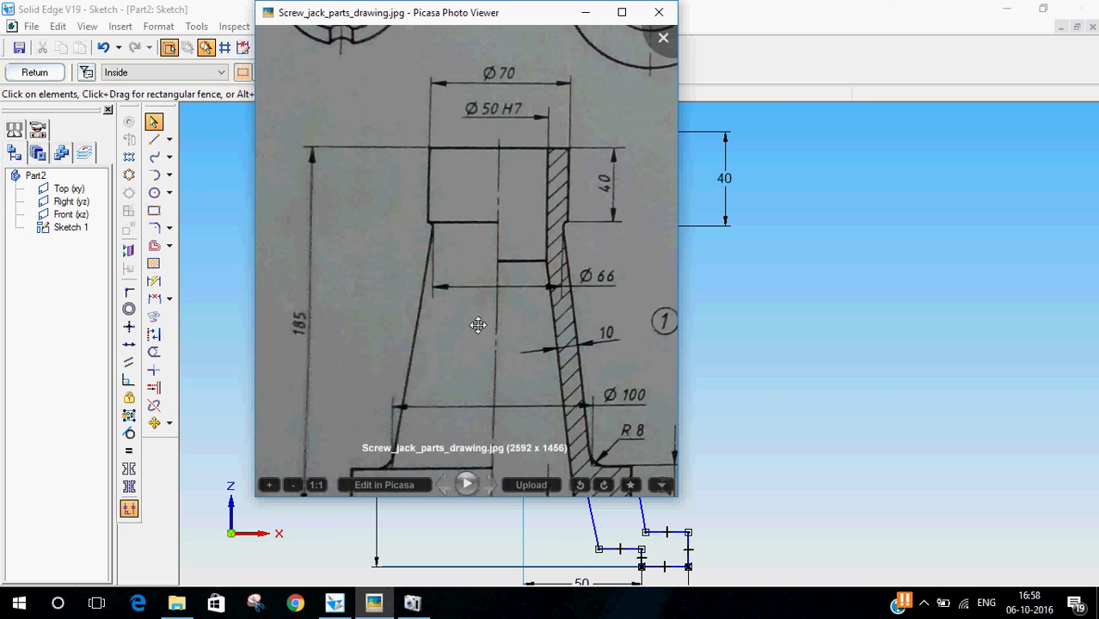
pyautogui.moveTo(516, 363)
pyautogui.mouseDown()
pyautogui.moveTo(523, 351)
pyautogui.moveTo(497, 290)
pyautogui.mouseUp()
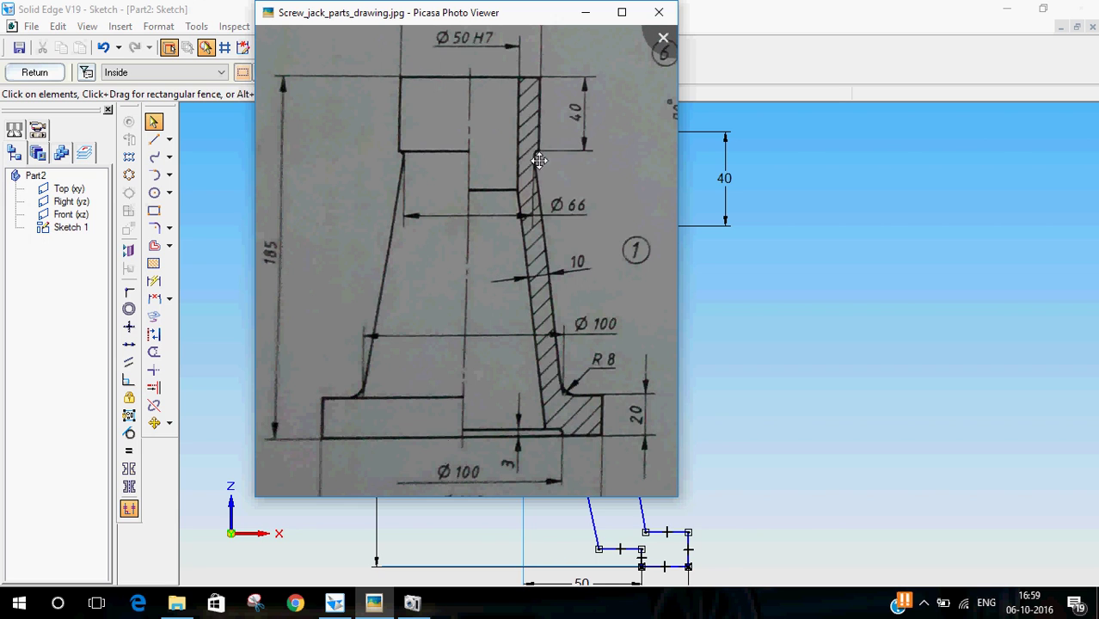
pyautogui.moveTo(474, 20); pyautogui.dragTo(324, 49)
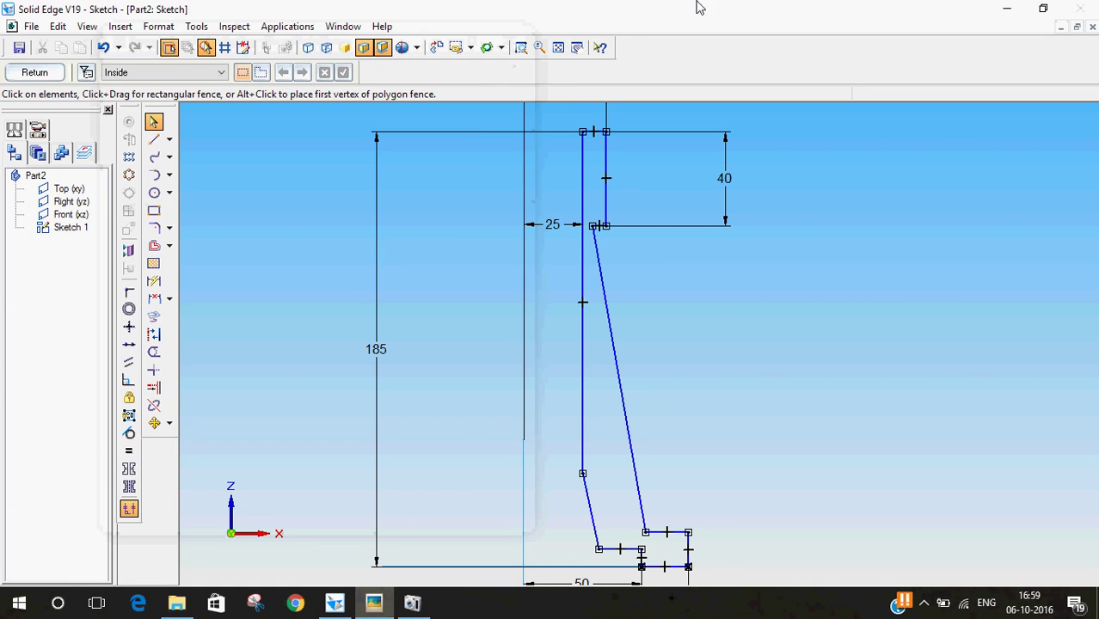
# Dimension the top of the taper line 33 from the axis, then glance at the reference drawing
pyautogui.press('Escape')
pyautogui.click(154, 282)
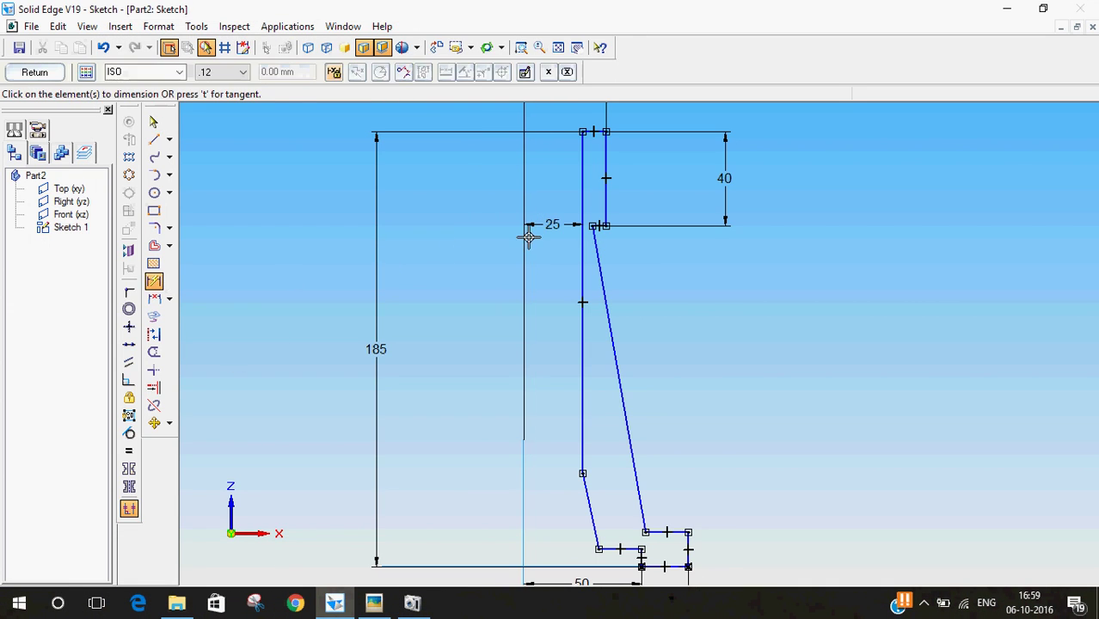
pyautogui.click(618, 371)
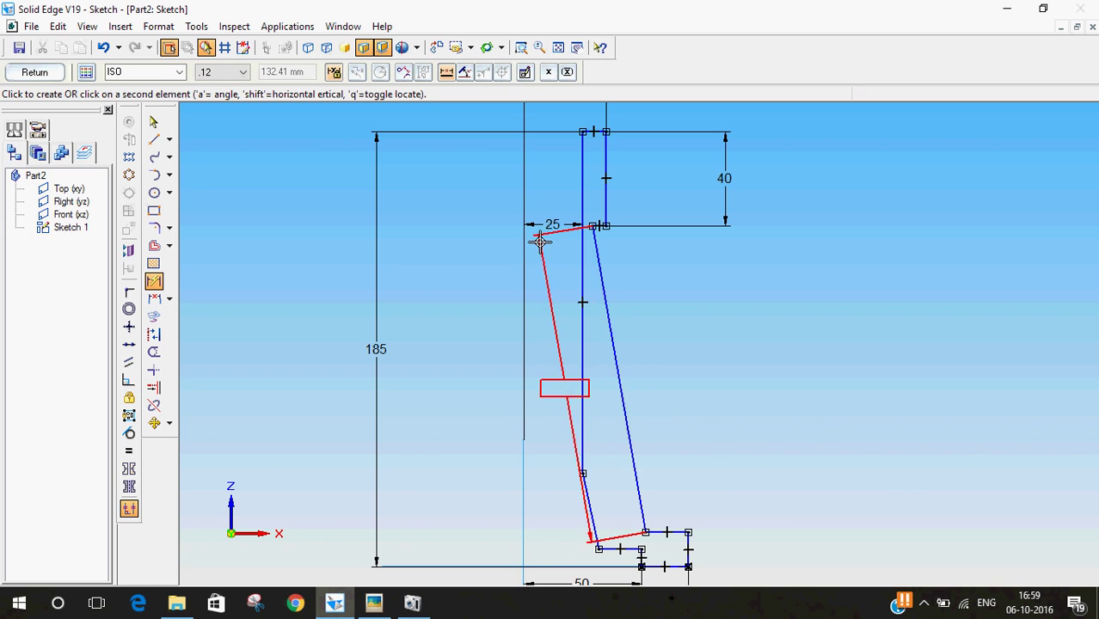
pyautogui.click(522, 466)
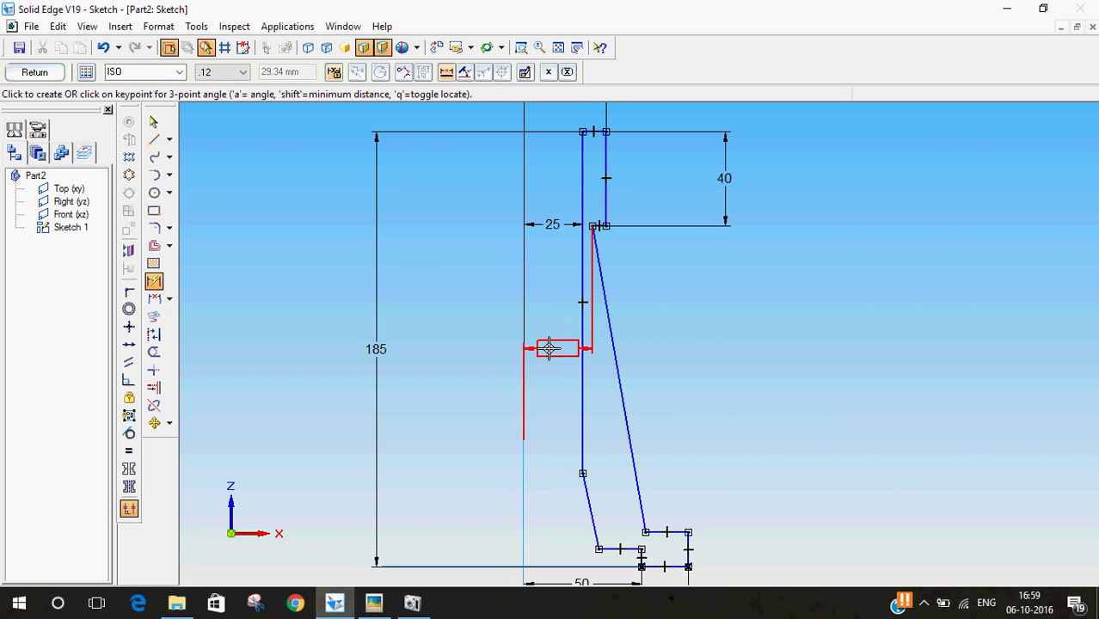
pyautogui.click(553, 348)
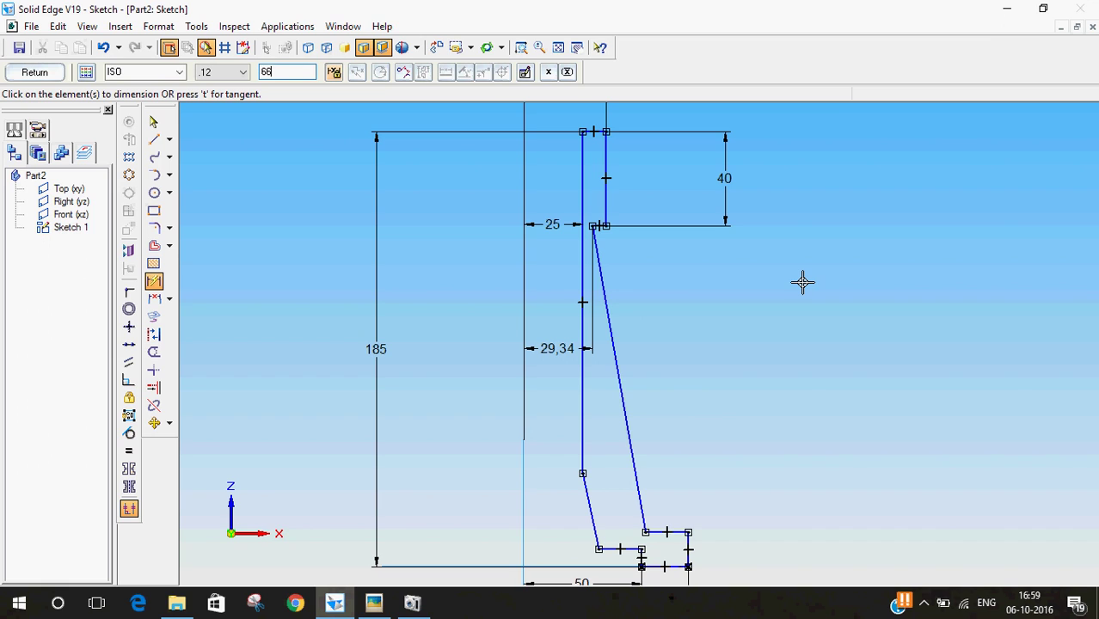
pyautogui.write('33')
pyautogui.press('Return')
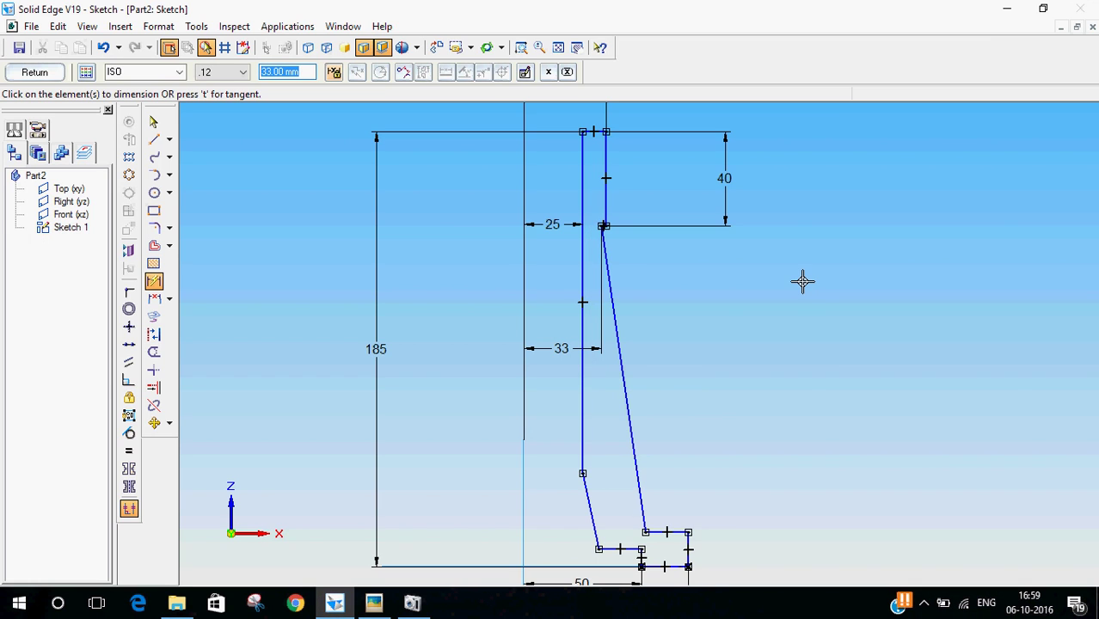
pyautogui.click(153, 121)
pyautogui.click(373, 603)
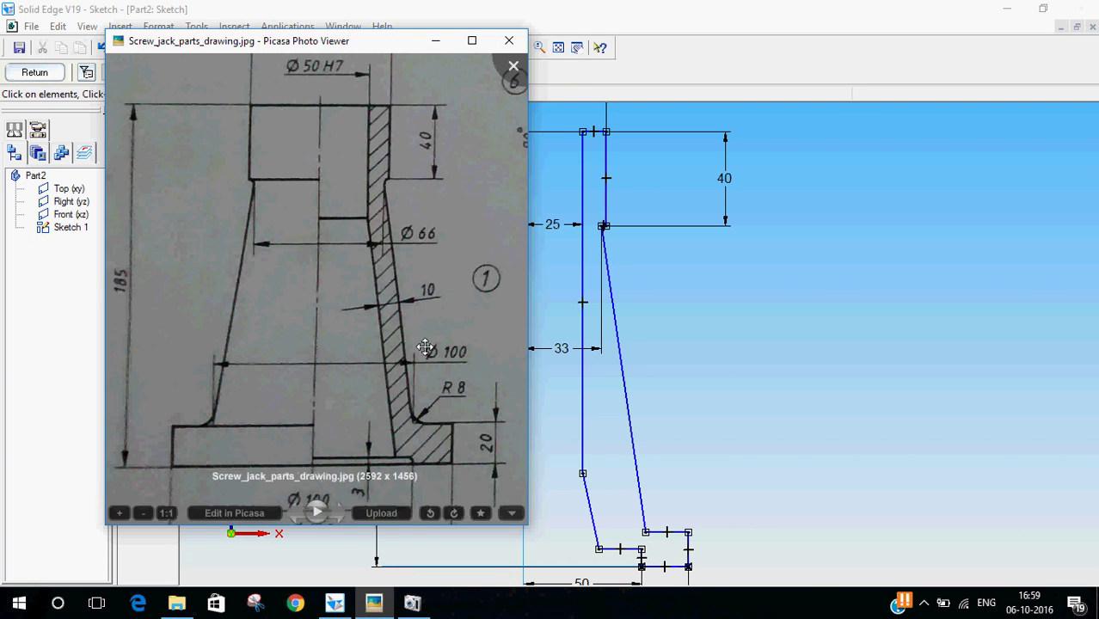
pyautogui.click(584, 10)
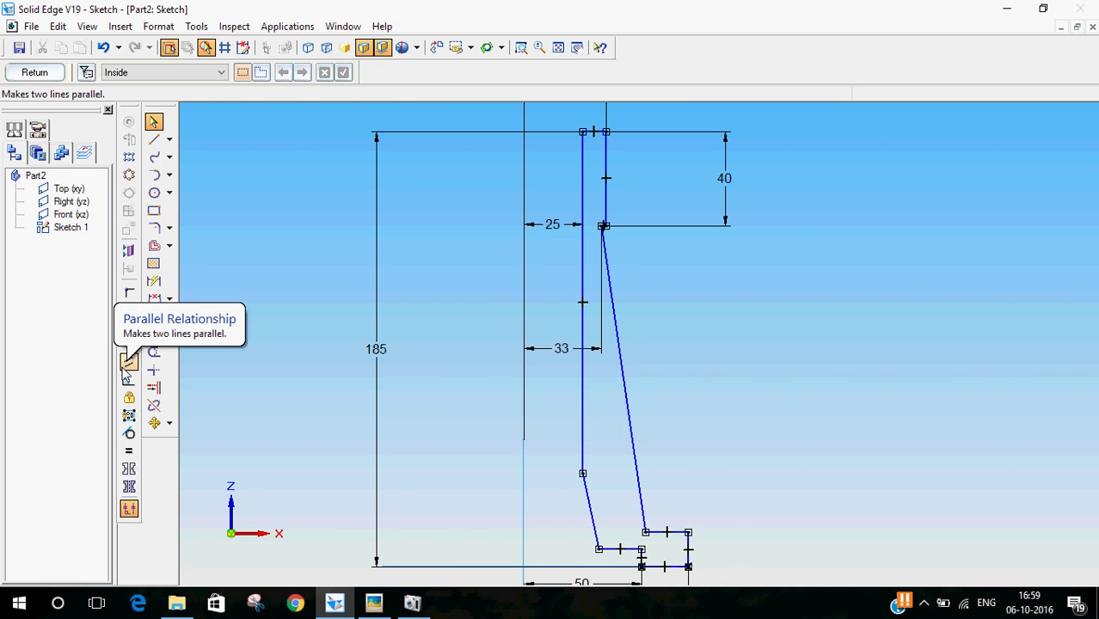
# Make the short lower line parallel to the taper line
pyautogui.click(128, 364)
pyautogui.click(593, 509)
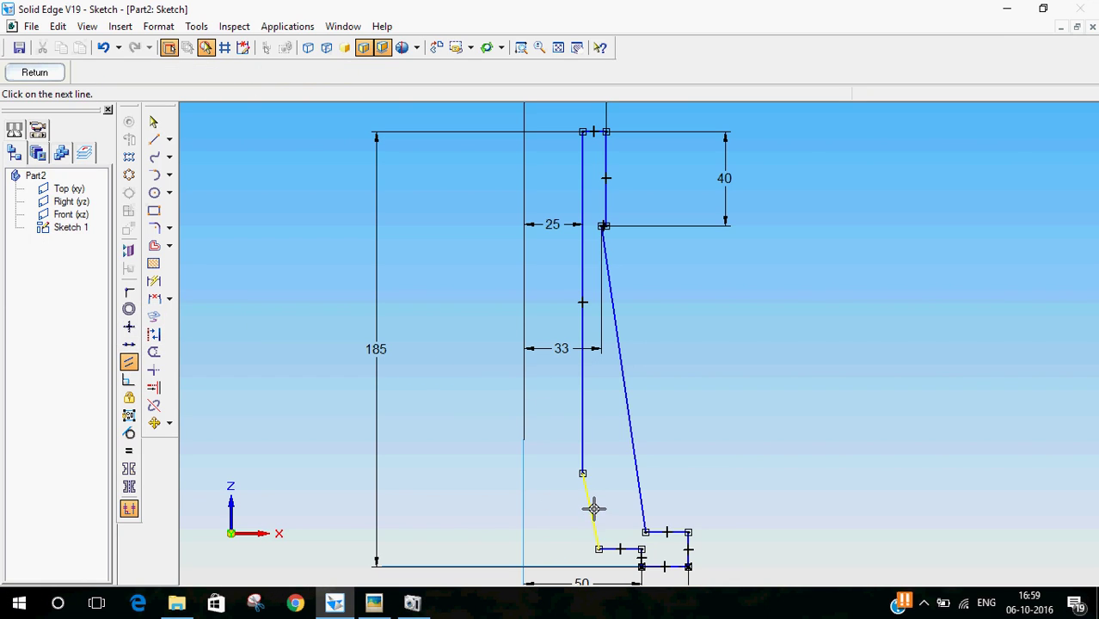
pyautogui.click(634, 448)
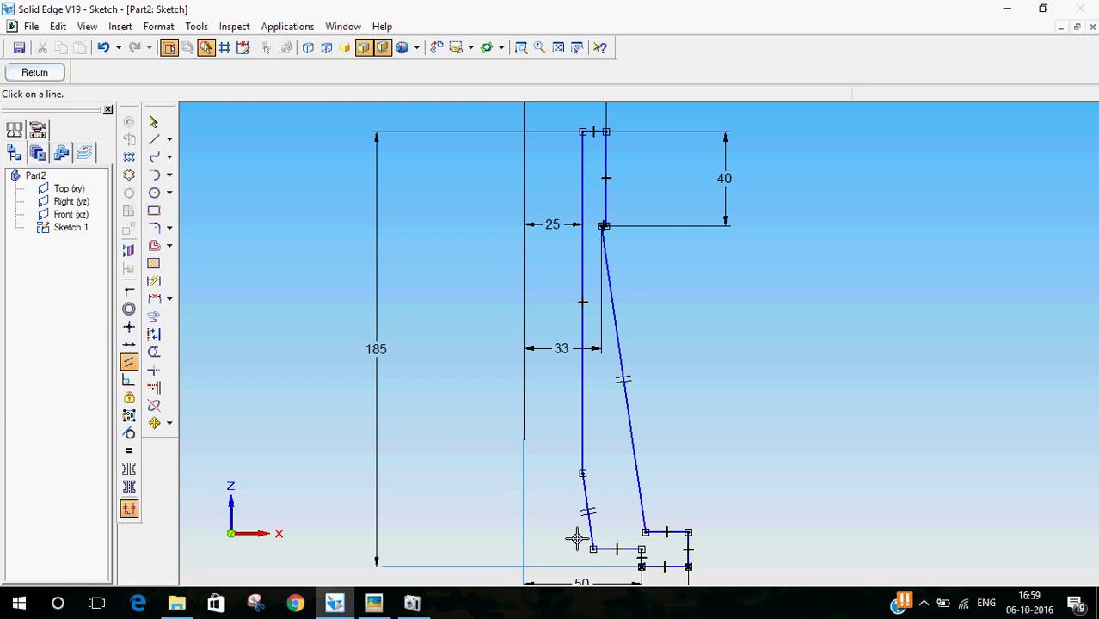
pyautogui.click(153, 122)
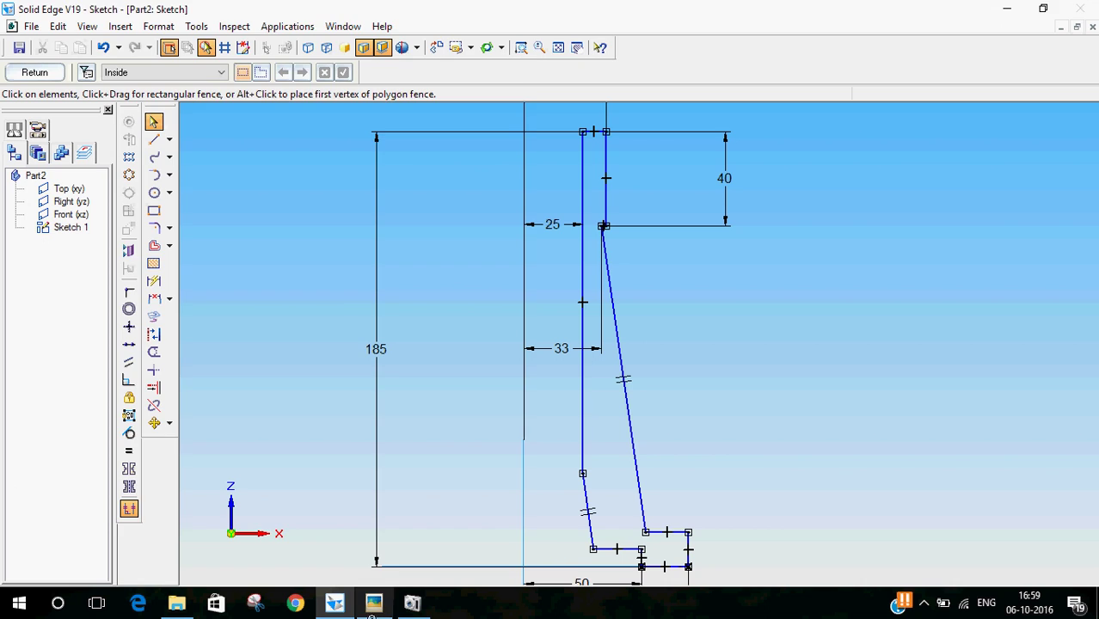
pyautogui.click(373, 602)
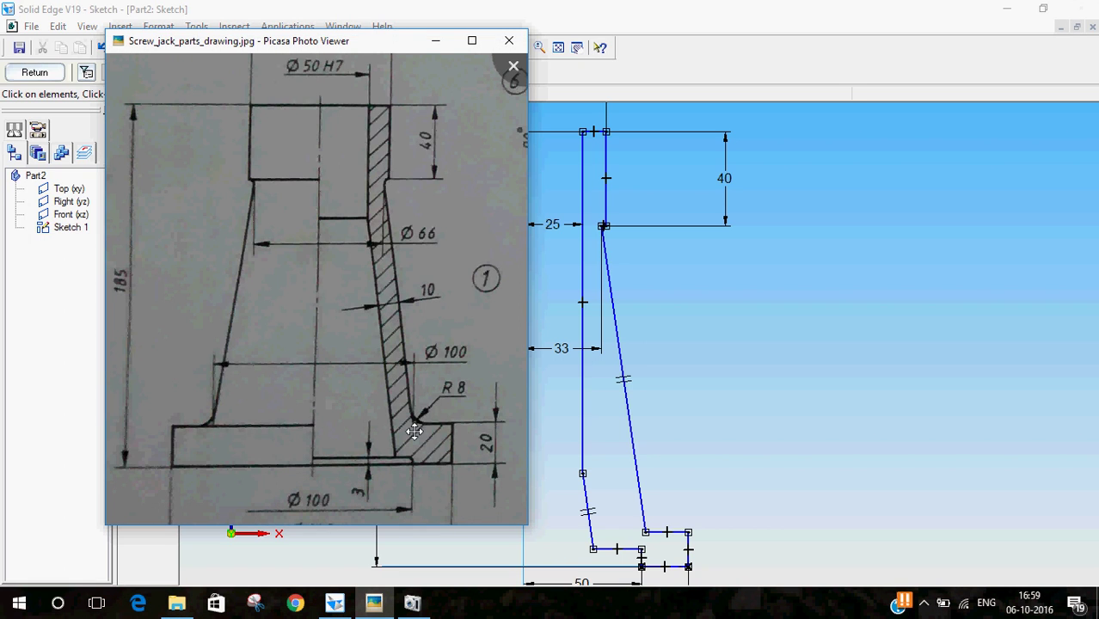
pyautogui.click(799, 7)
# Dimension the lower taper 50 from the axis (100/2), then view the base on the drawing
pyautogui.click(153, 263)
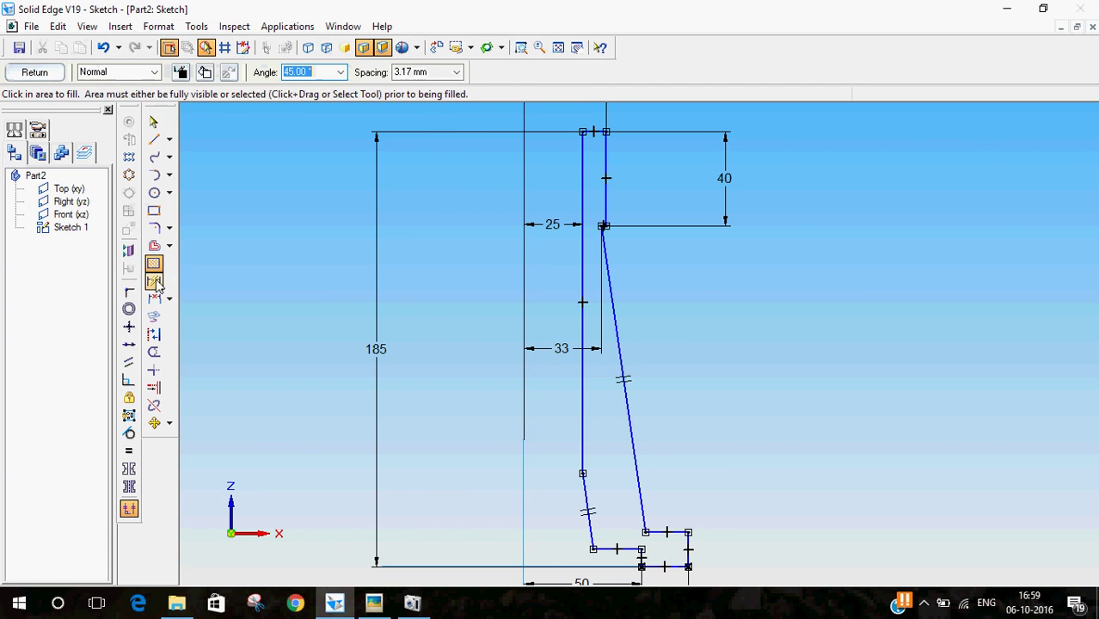
pyautogui.click(153, 281)
pyautogui.click(644, 490)
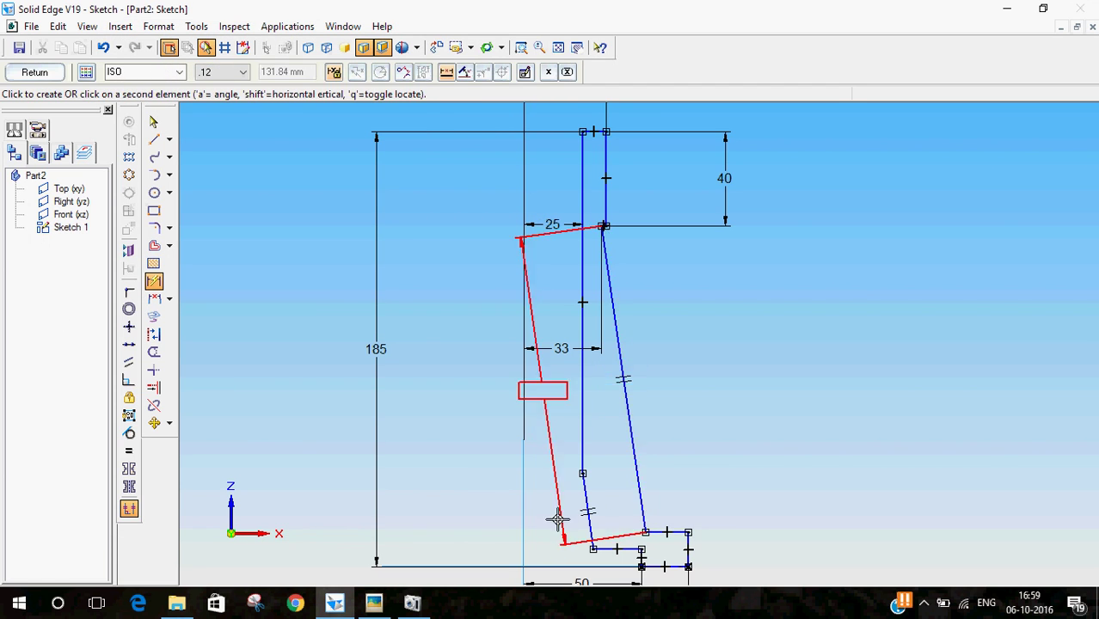
pyautogui.click(526, 503)
pyautogui.click(560, 423)
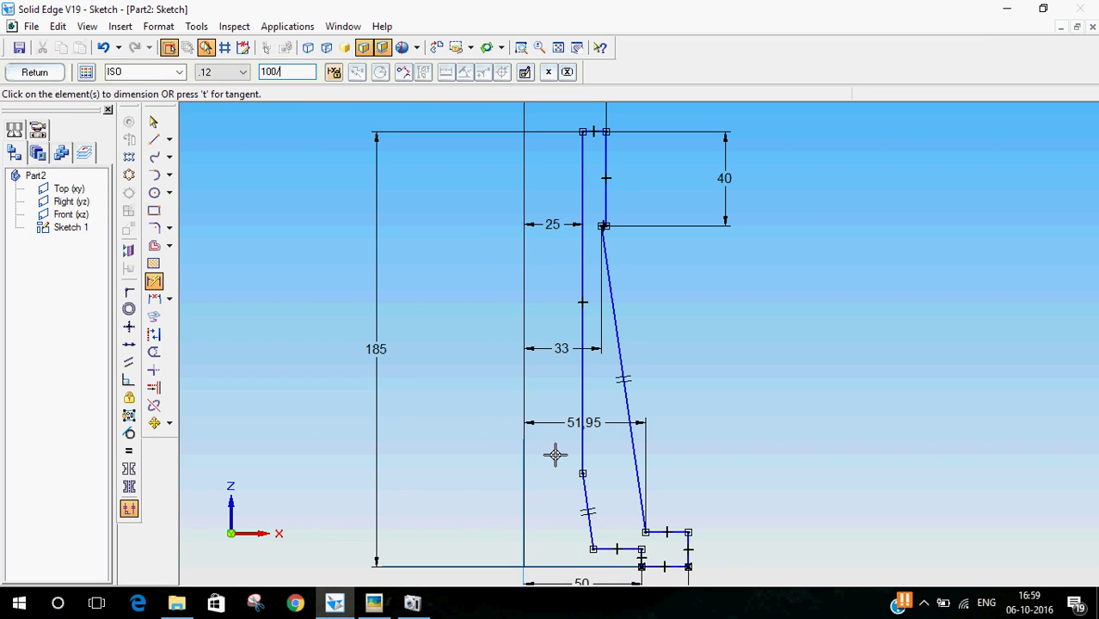
pyautogui.press('Return')
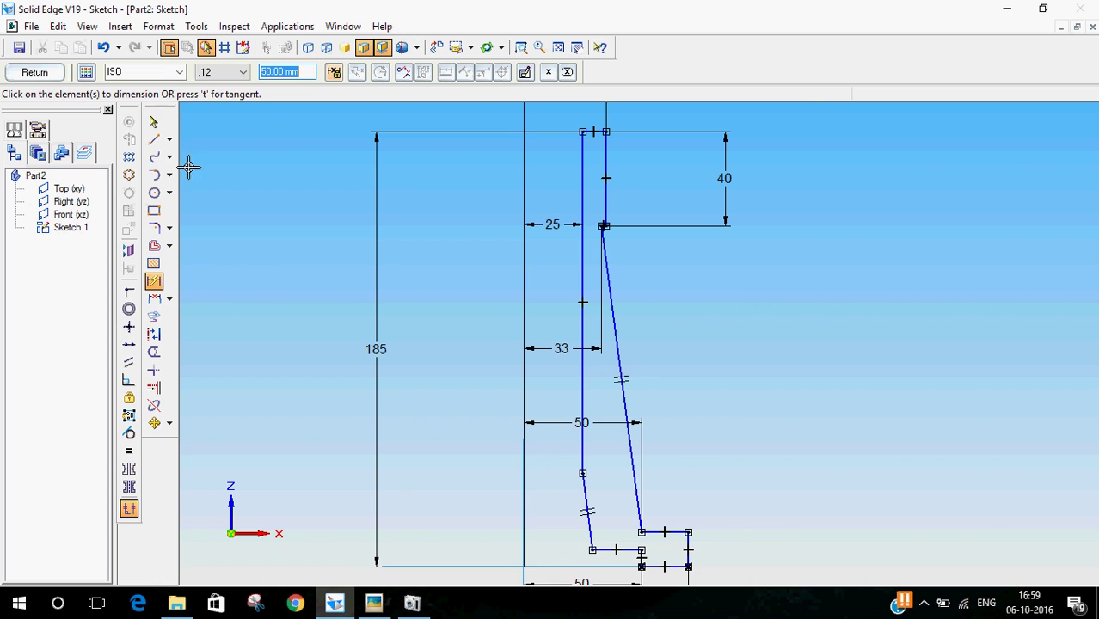
pyautogui.click(153, 123)
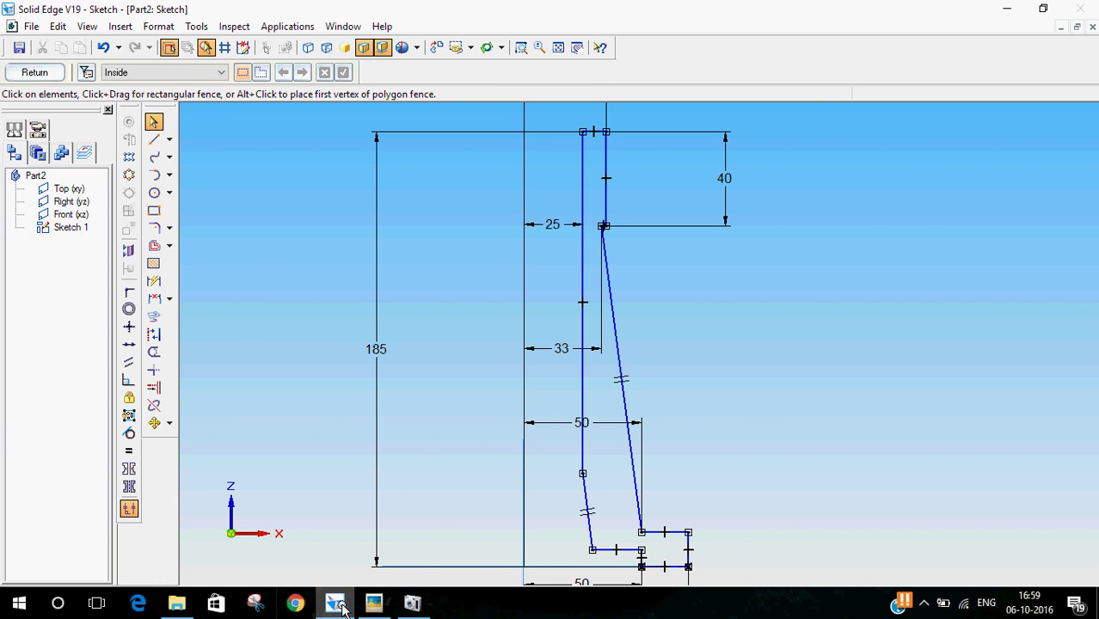
pyautogui.click(373, 603)
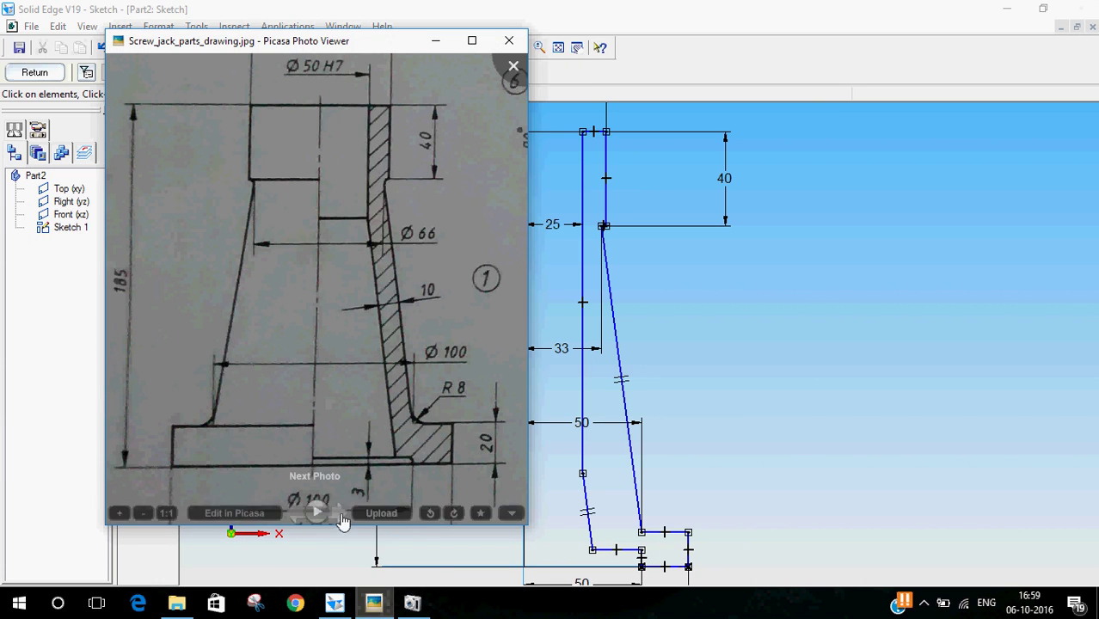
pyautogui.moveTo(404, 365); pyautogui.dragTo(416, 271)
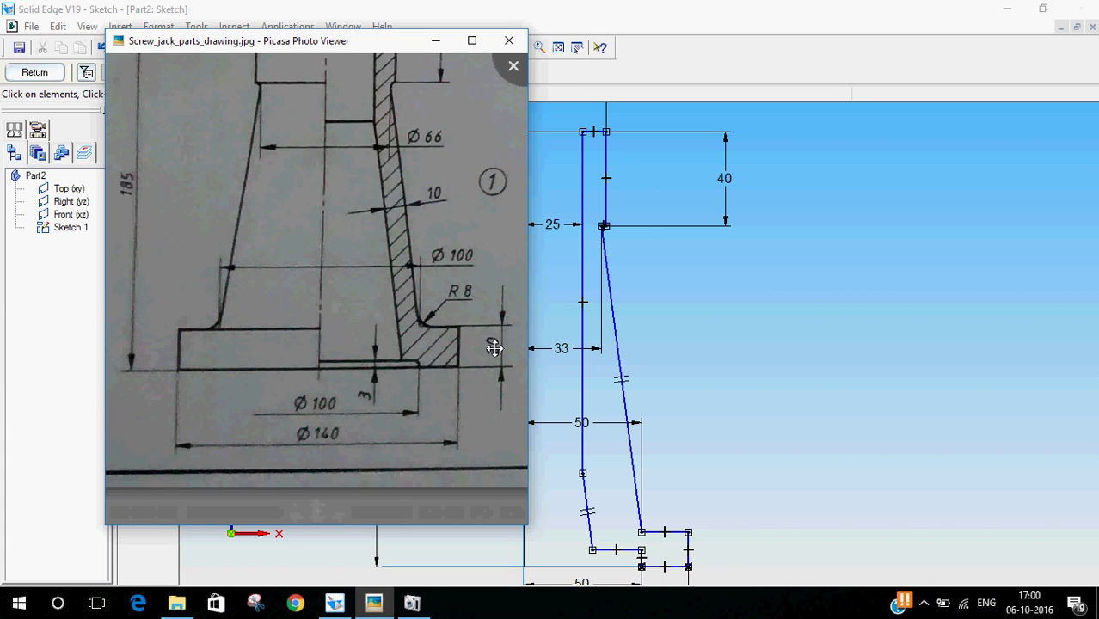
# Dimension the short vertical step line of the profile at 20
pyautogui.click(647, 7)
pyautogui.click(154, 281)
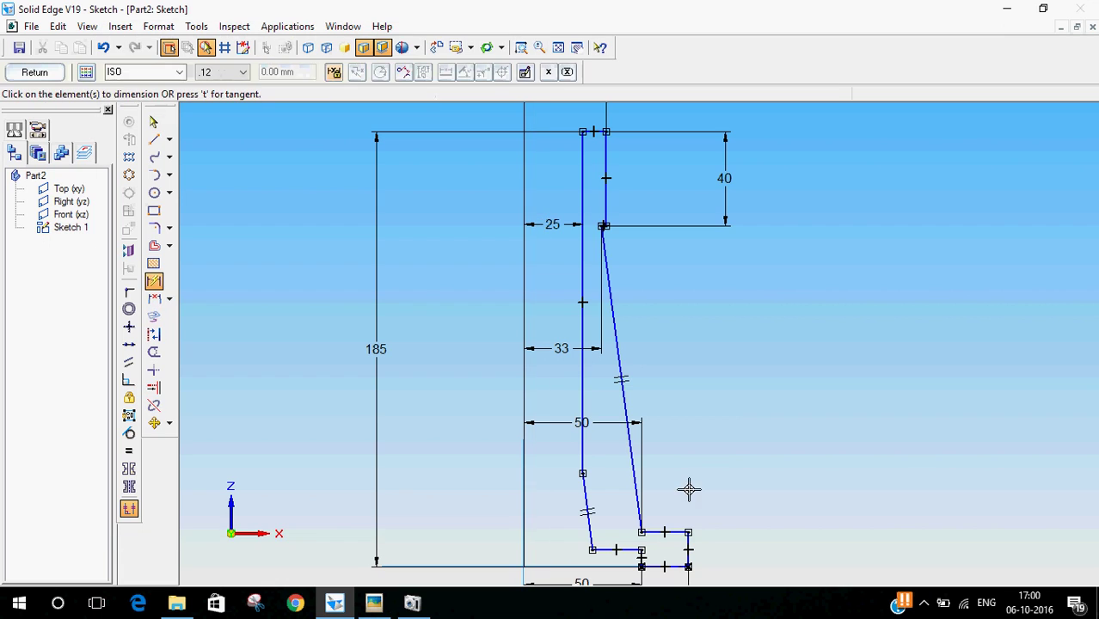
pyautogui.click(689, 542)
pyautogui.click(738, 529)
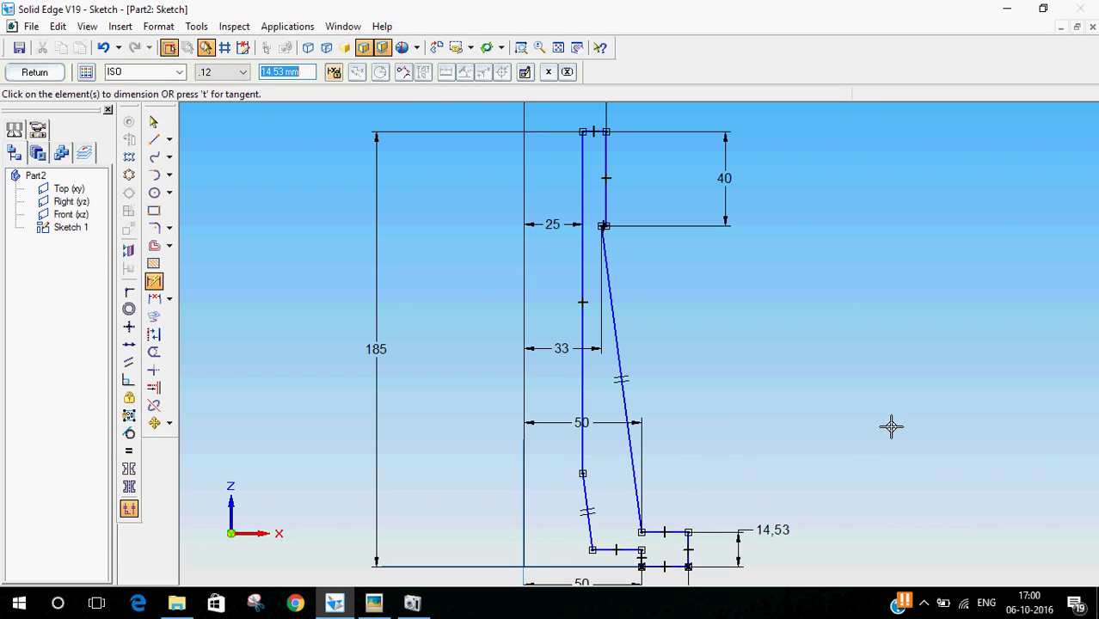
pyautogui.write('20')
pyautogui.press('Return')
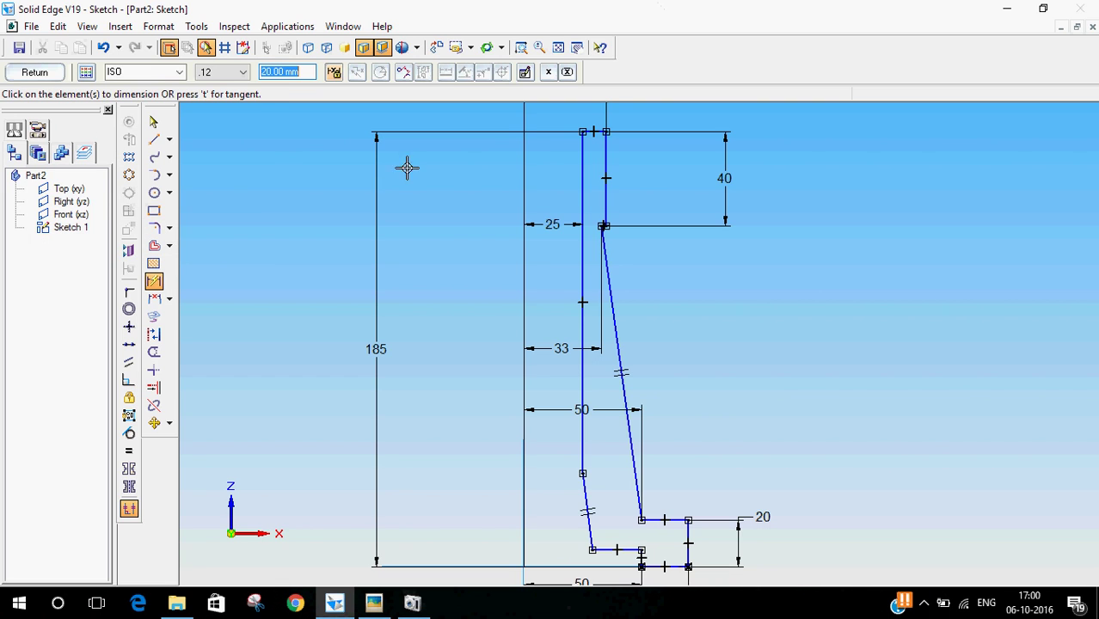
# Check the reference drawing, then dimension the inner base line 3 above the bottom edge
pyautogui.click(169, 299)
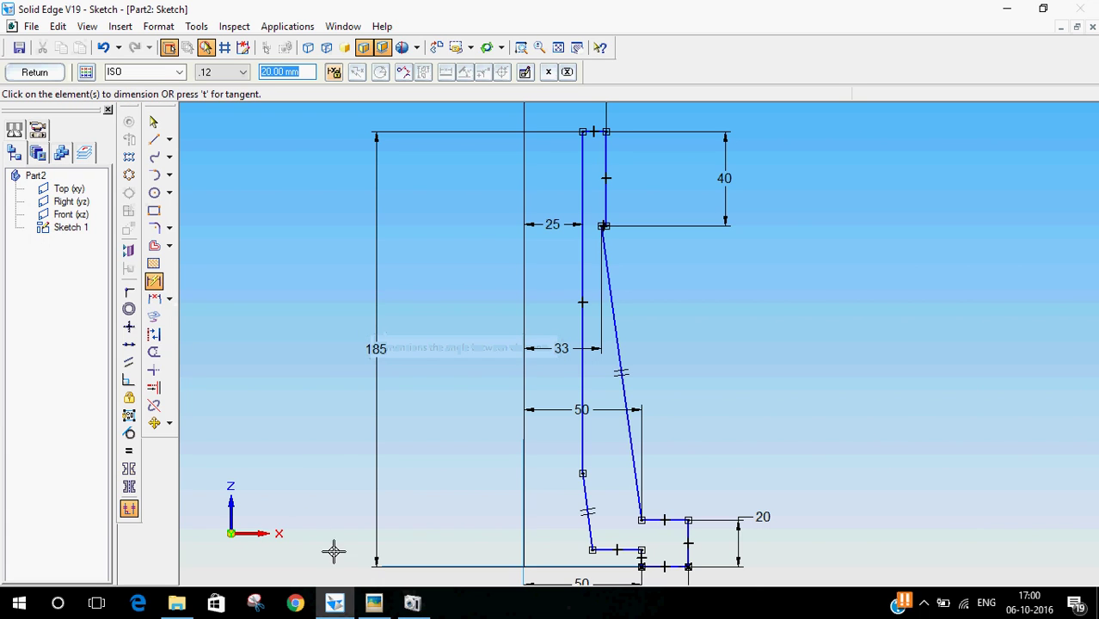
pyautogui.click(373, 603)
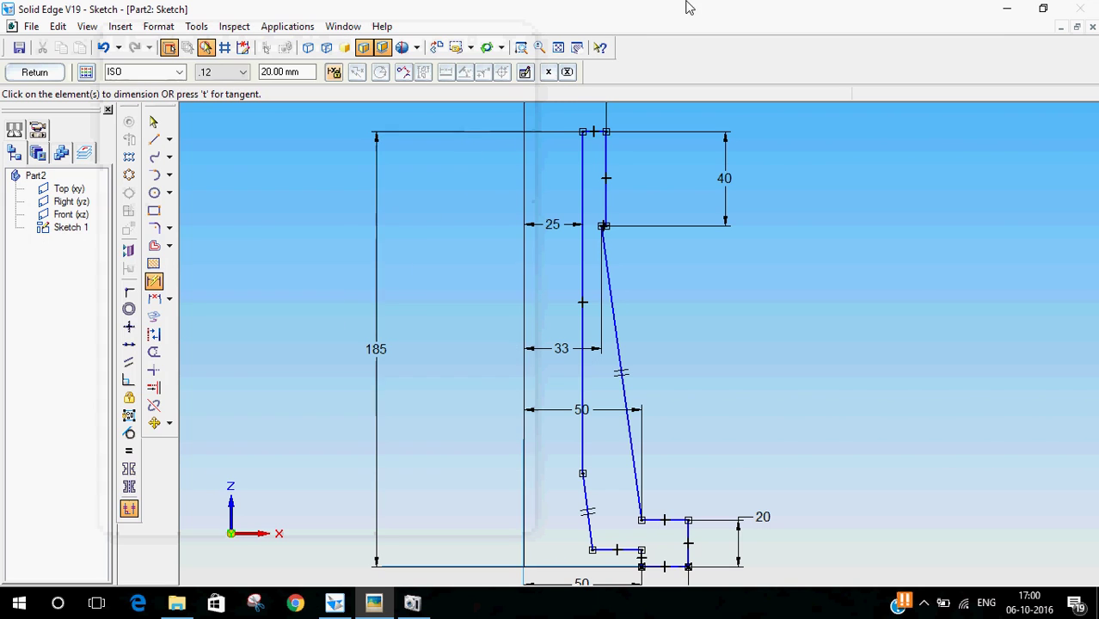
pyautogui.click(514, 66)
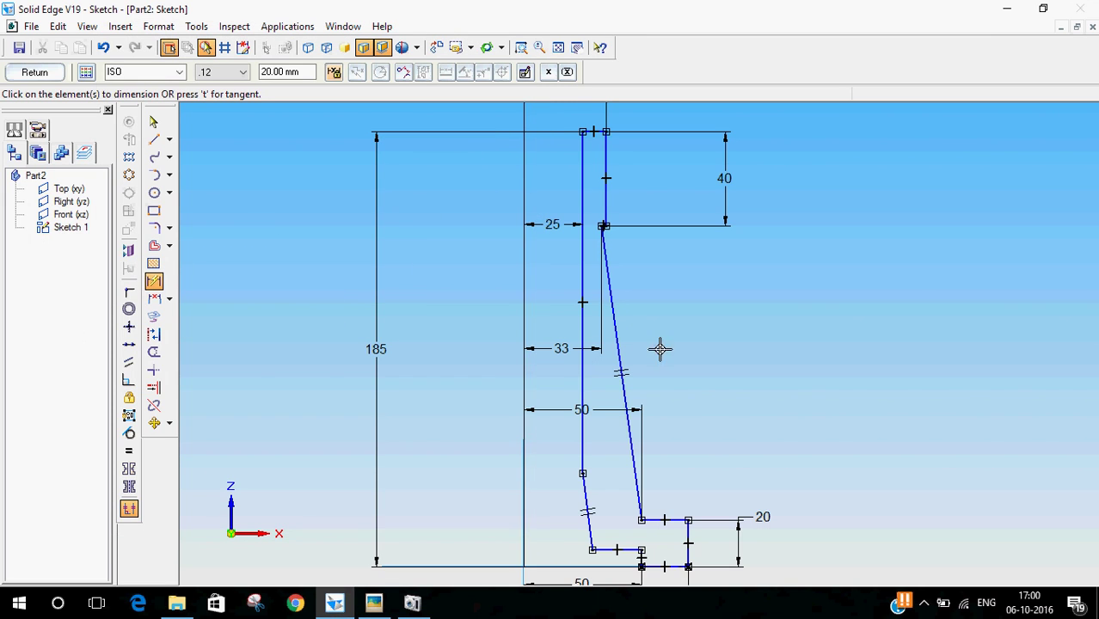
pyautogui.scroll(-3, 618, 213)
pyautogui.scroll(6, 687, 387)
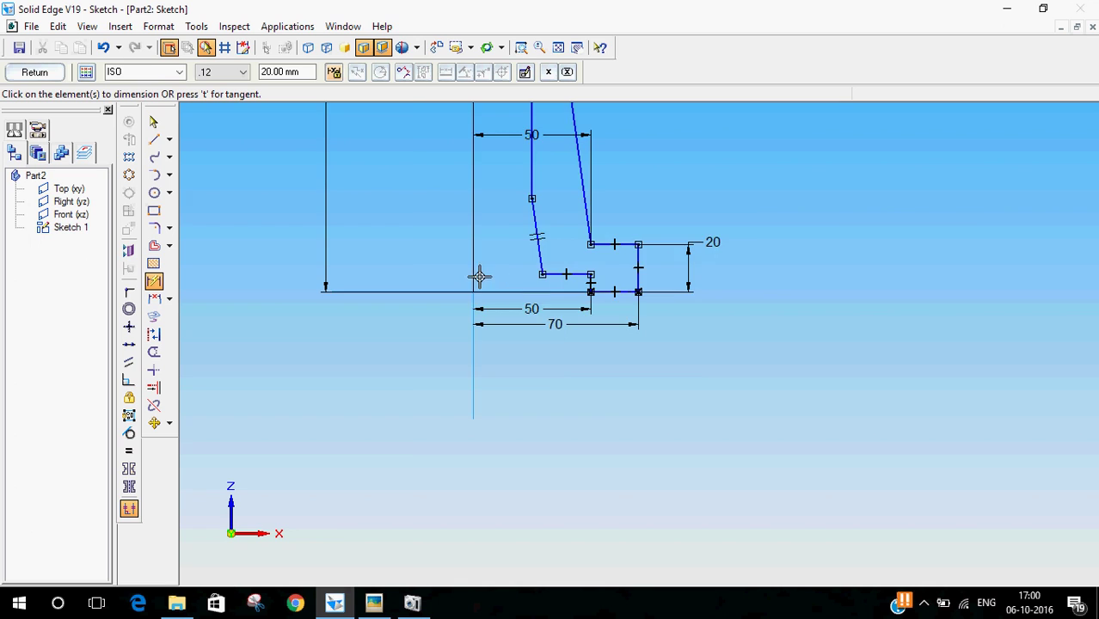
pyautogui.click(663, 296)
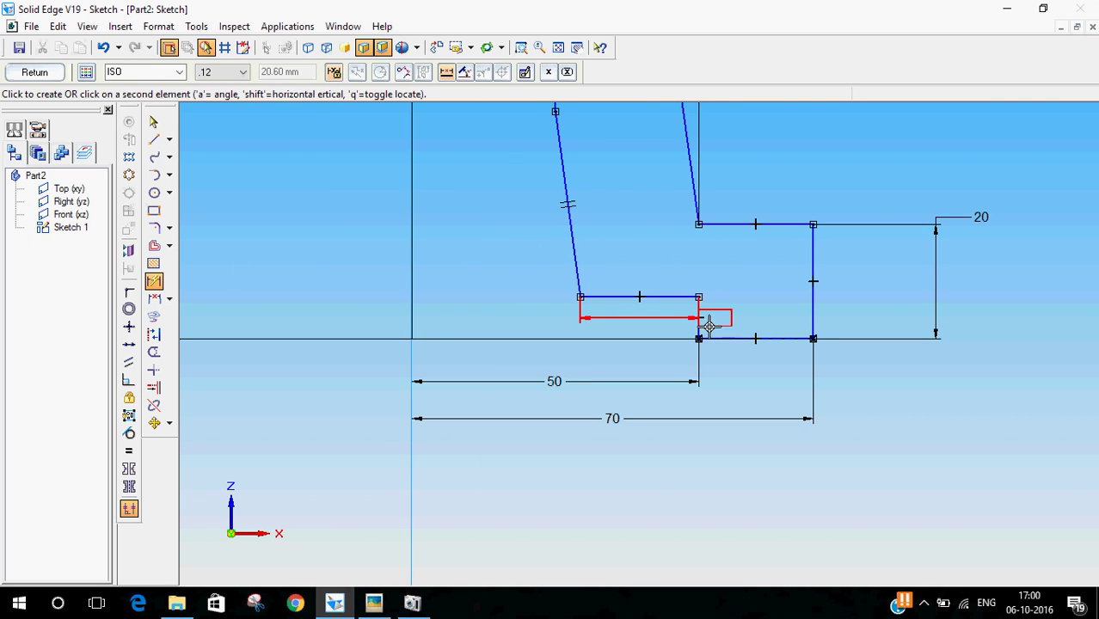
pyautogui.click(475, 316)
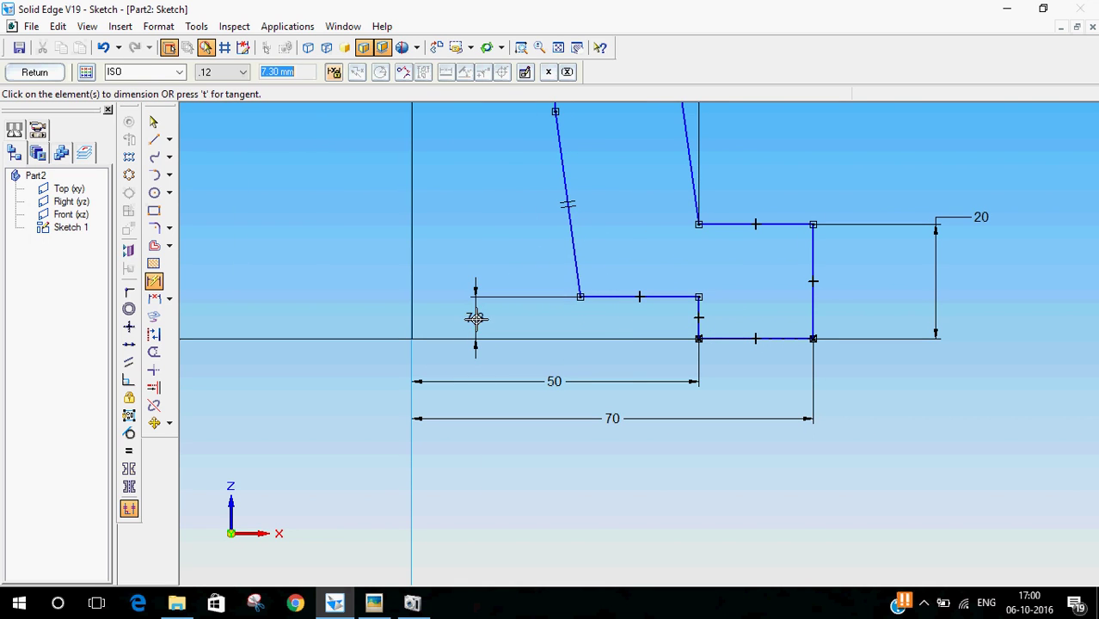
pyautogui.write('3')
pyautogui.press('Return')
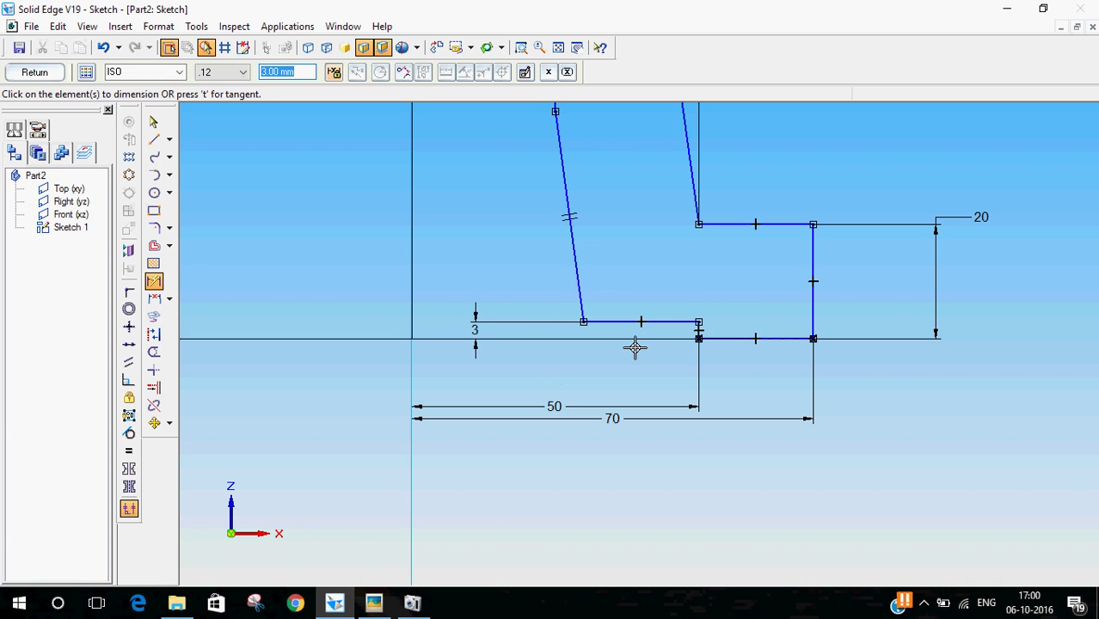
# Reopen the screw jack reference drawing and pan to its lower part
pyautogui.scroll(-2, 587, 438)
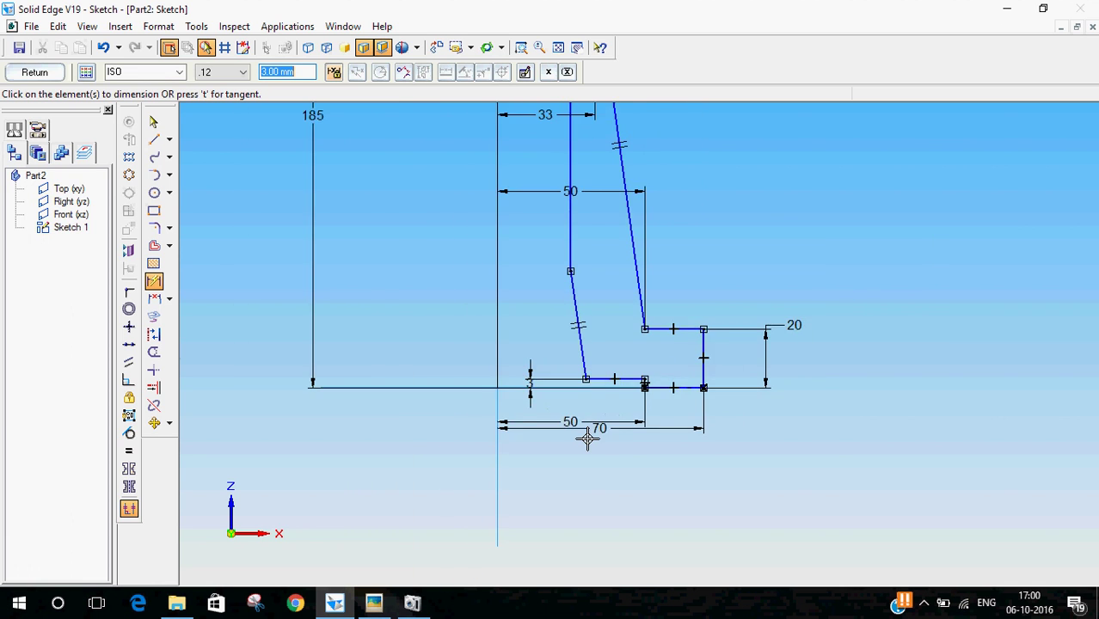
pyautogui.click(369, 598)
pyautogui.scroll(1, 414, 368)
pyautogui.moveTo(415, 368); pyautogui.dragTo(417, 409)
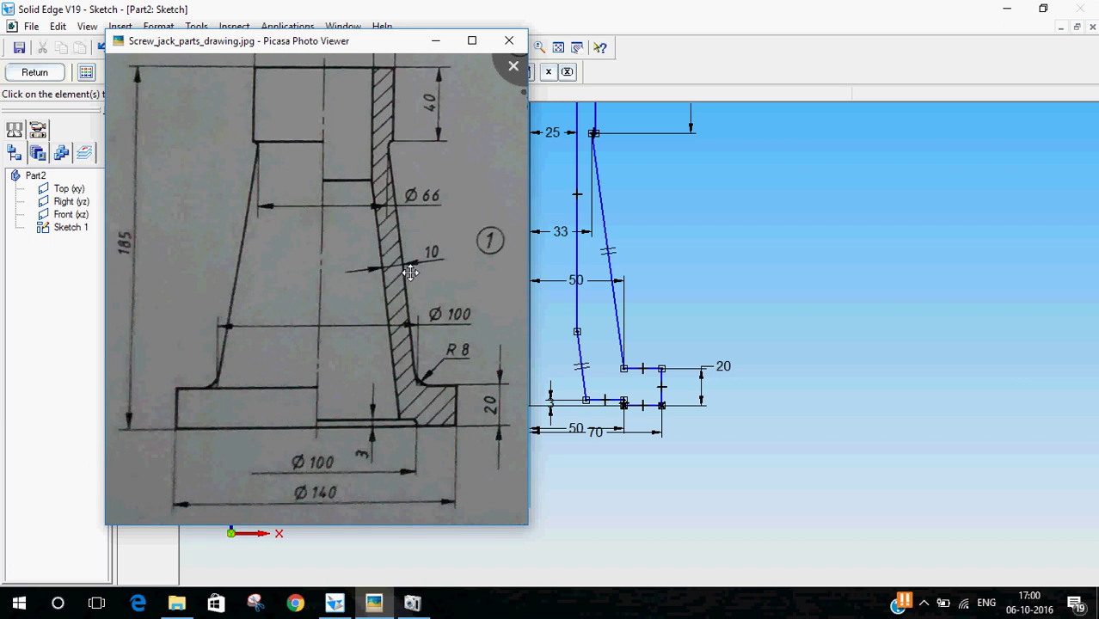
# Draw a short cross line between the two slanted edges of the tapered wall
pyautogui.click(693, 7)
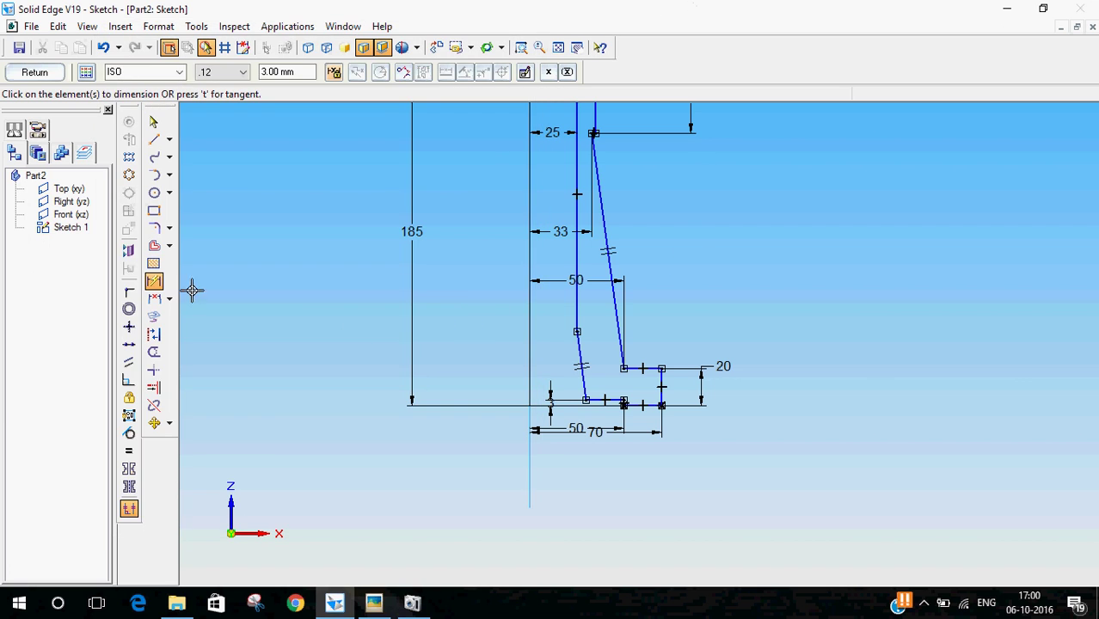
pyautogui.click(578, 336)
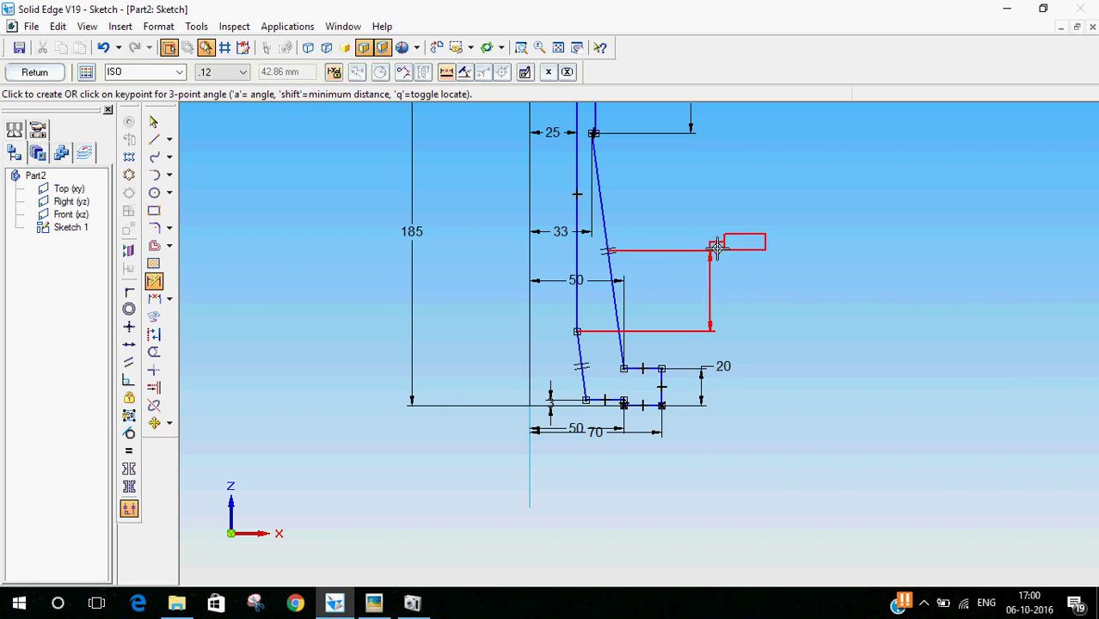
pyautogui.press('Escape')
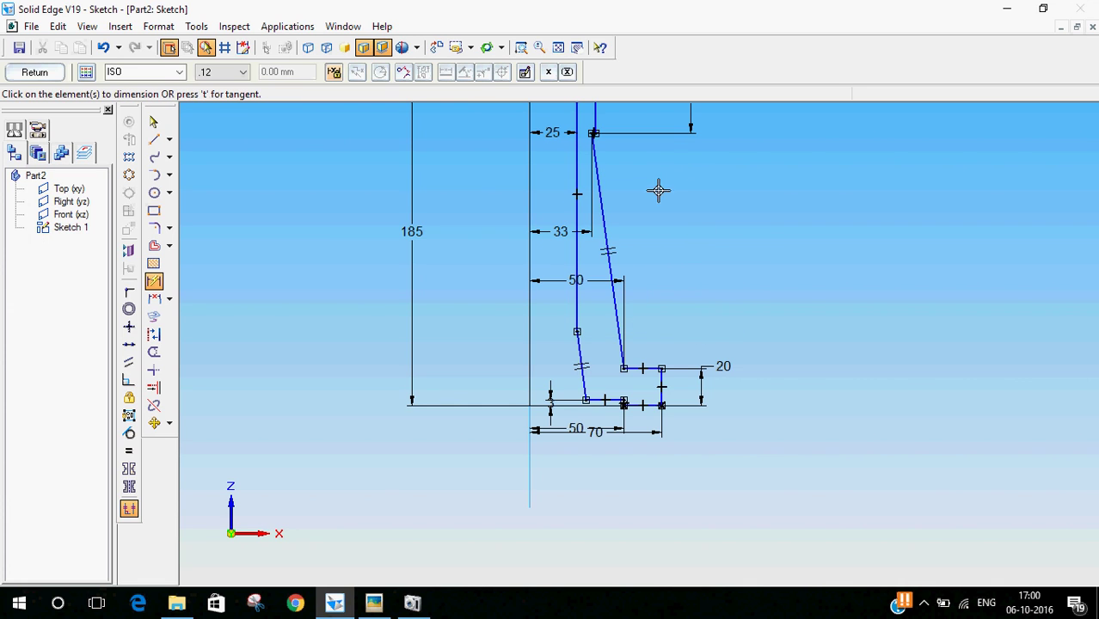
pyautogui.click(154, 139)
pyautogui.scroll(-2, 650, 326)
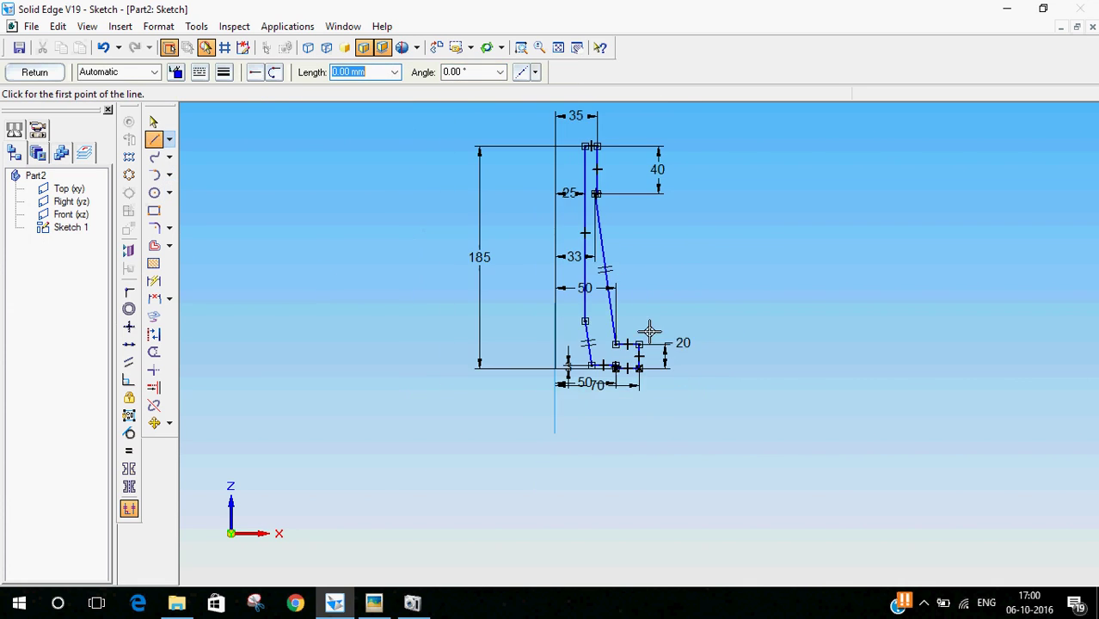
pyautogui.scroll(3, 581, 352)
pyautogui.scroll(3, 773, 228)
pyautogui.click(397, 361)
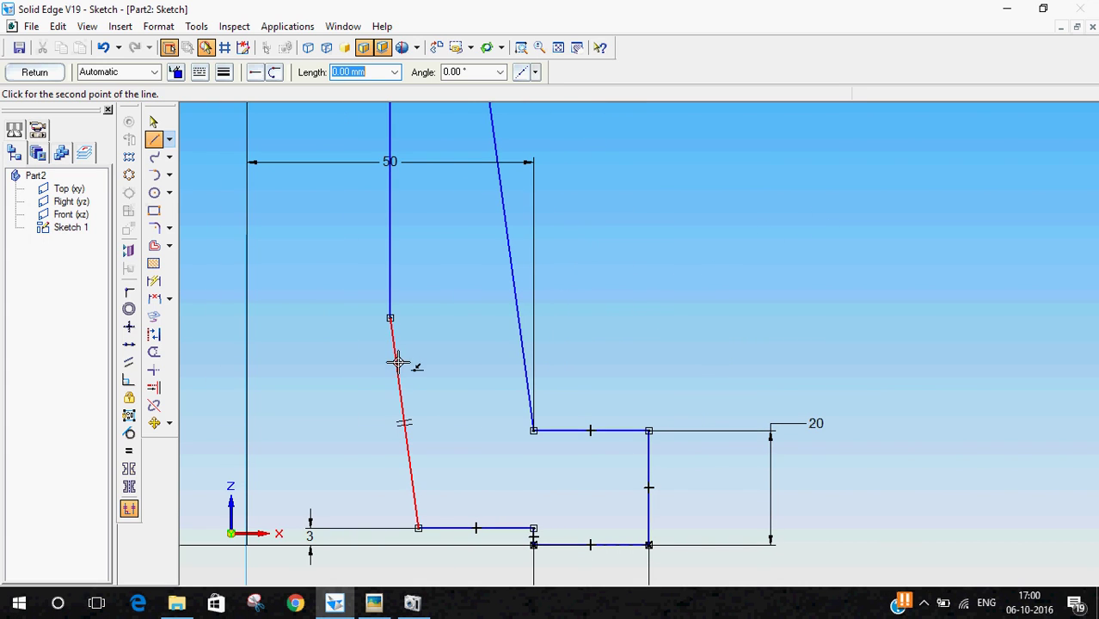
pyautogui.click(521, 345)
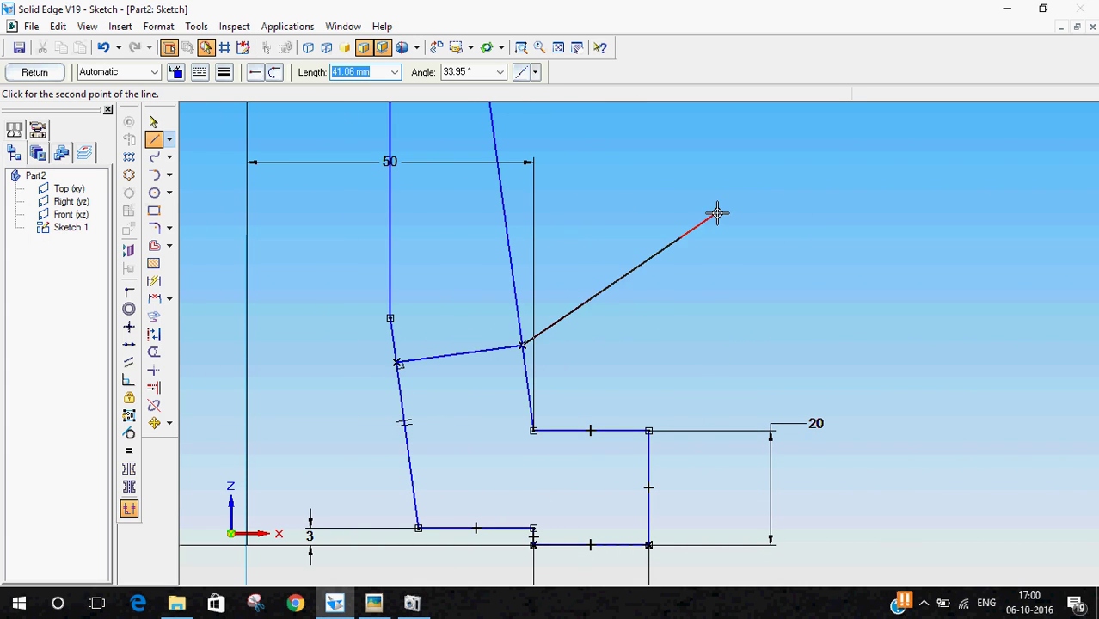
pyautogui.rightClick(716, 211)
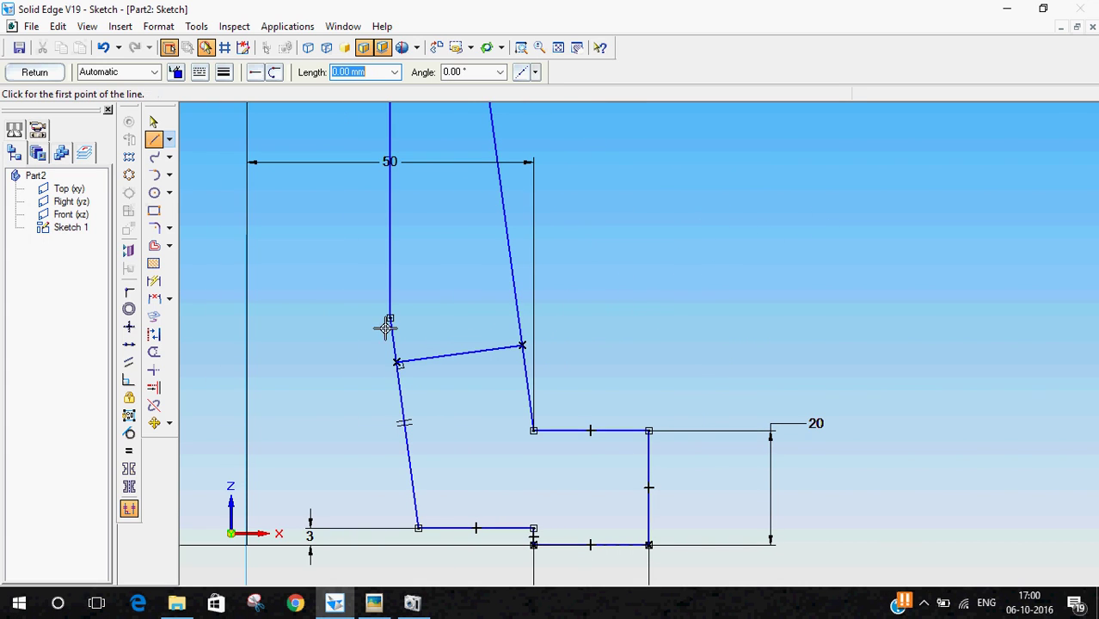
# Try a perpendicular relationship on the cross line, then delete it after the conflict warning
pyautogui.click(130, 382)
pyautogui.click(435, 358)
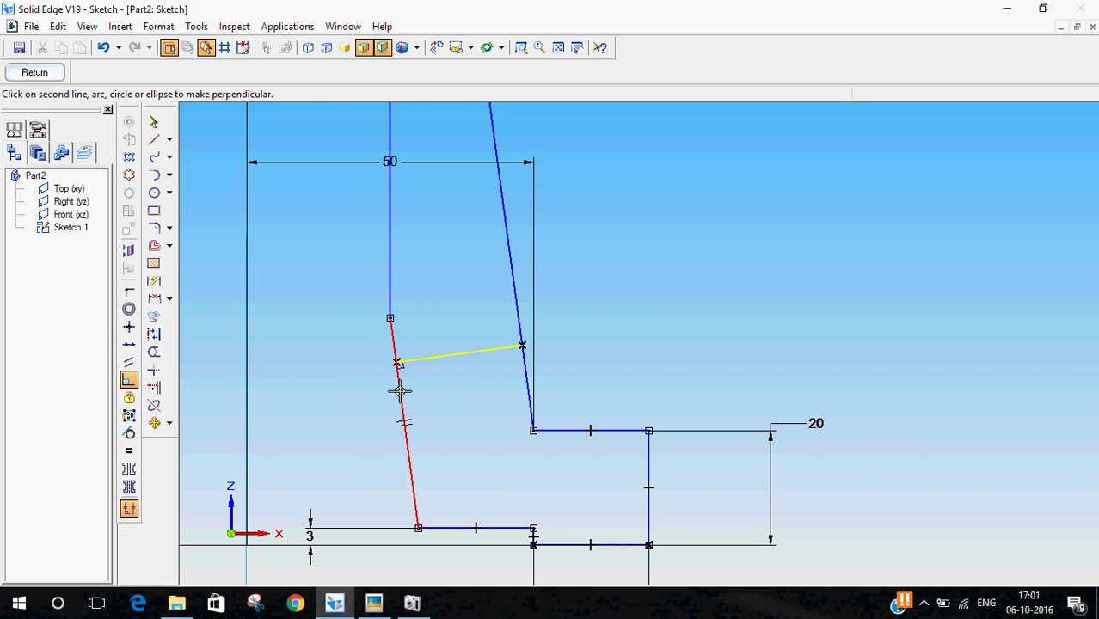
pyautogui.click(399, 391)
pyautogui.click(665, 336)
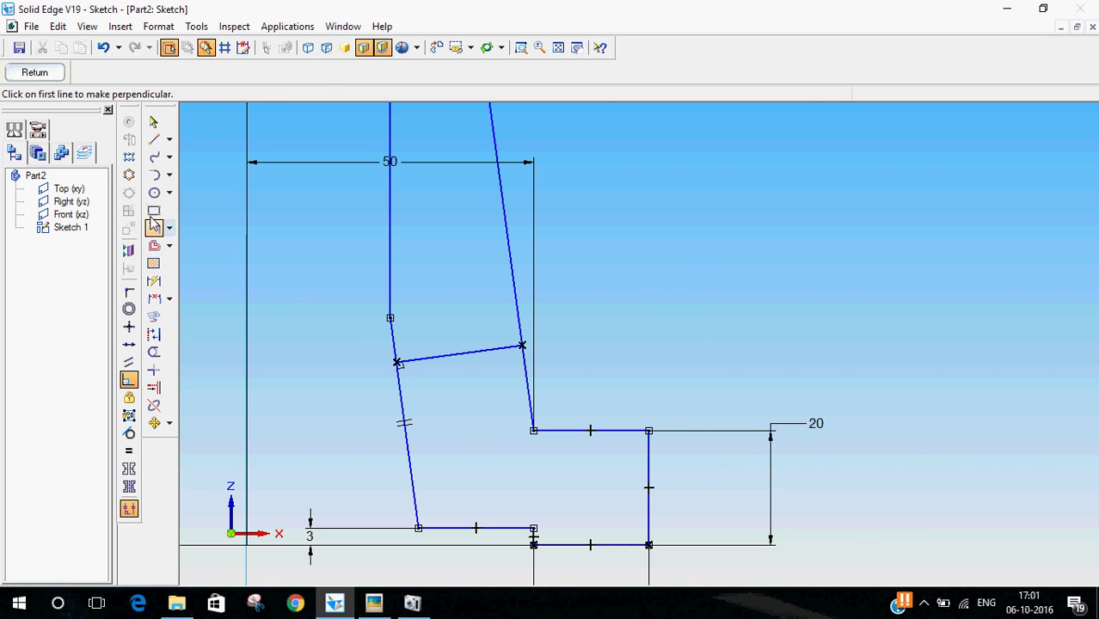
pyautogui.click(153, 121)
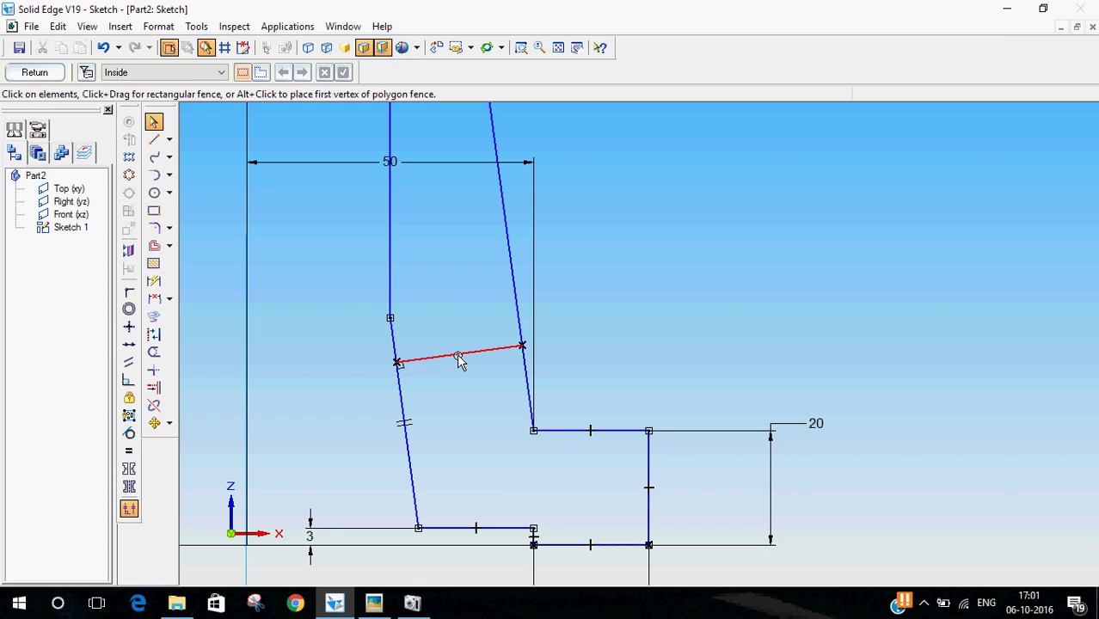
pyautogui.press('Delete')
# Redraw the cross line and make it perpendicular to the right-hand slanted edge
pyautogui.click(154, 139)
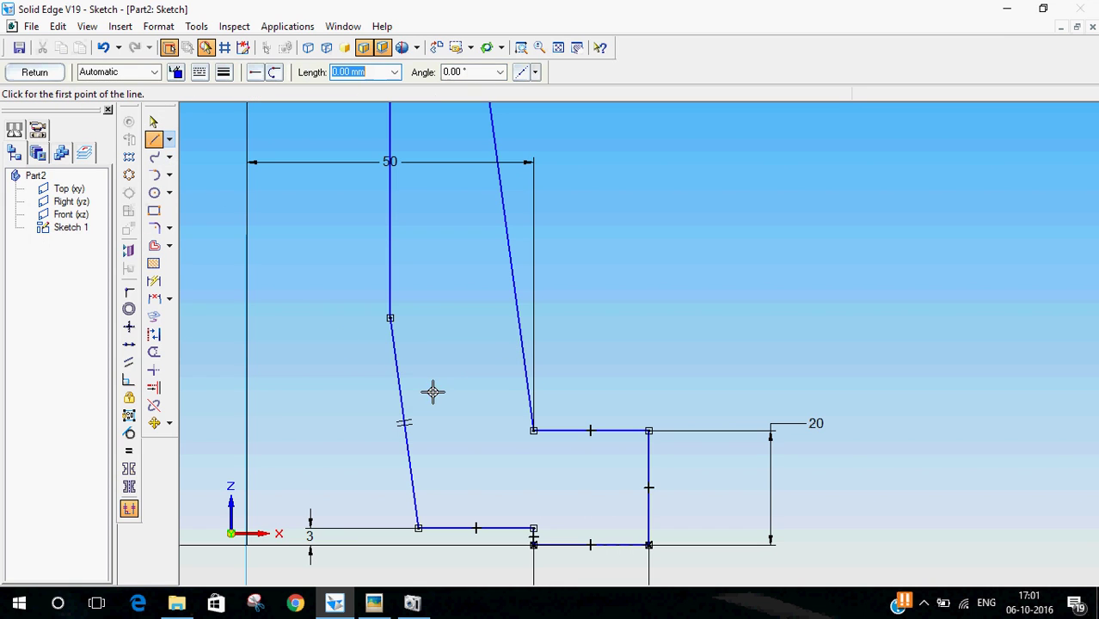
pyautogui.click(401, 380)
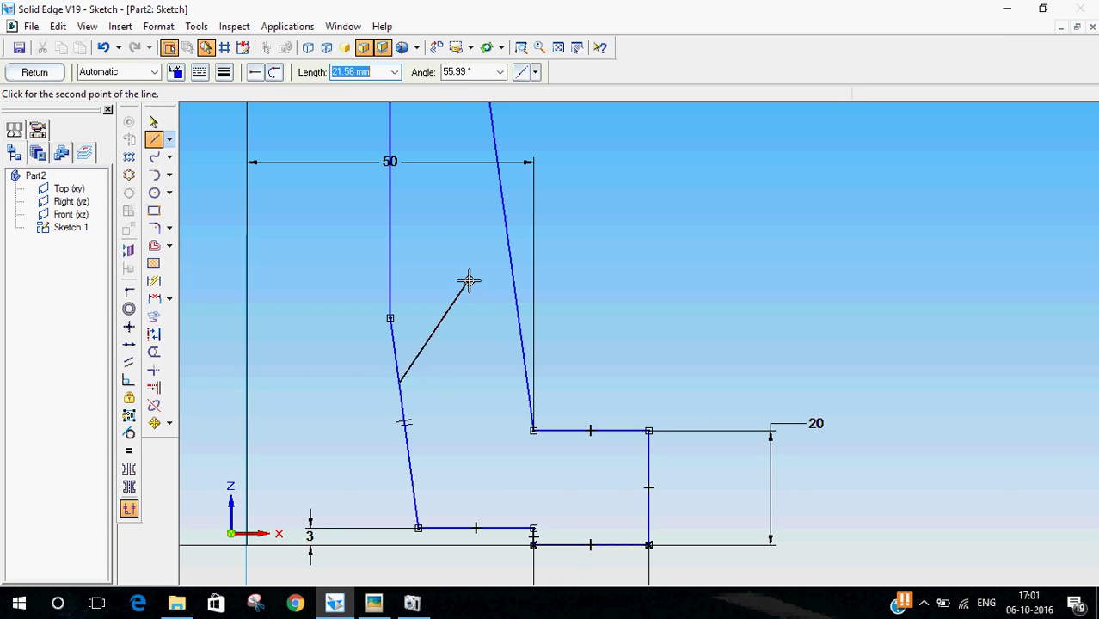
pyautogui.click(508, 245)
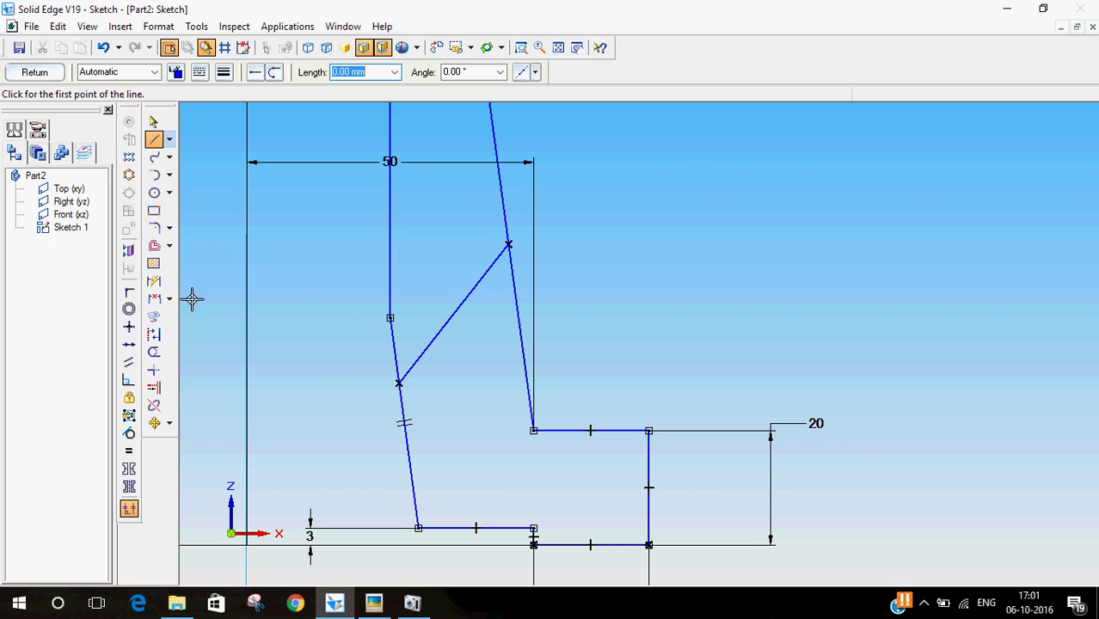
pyautogui.click(129, 379)
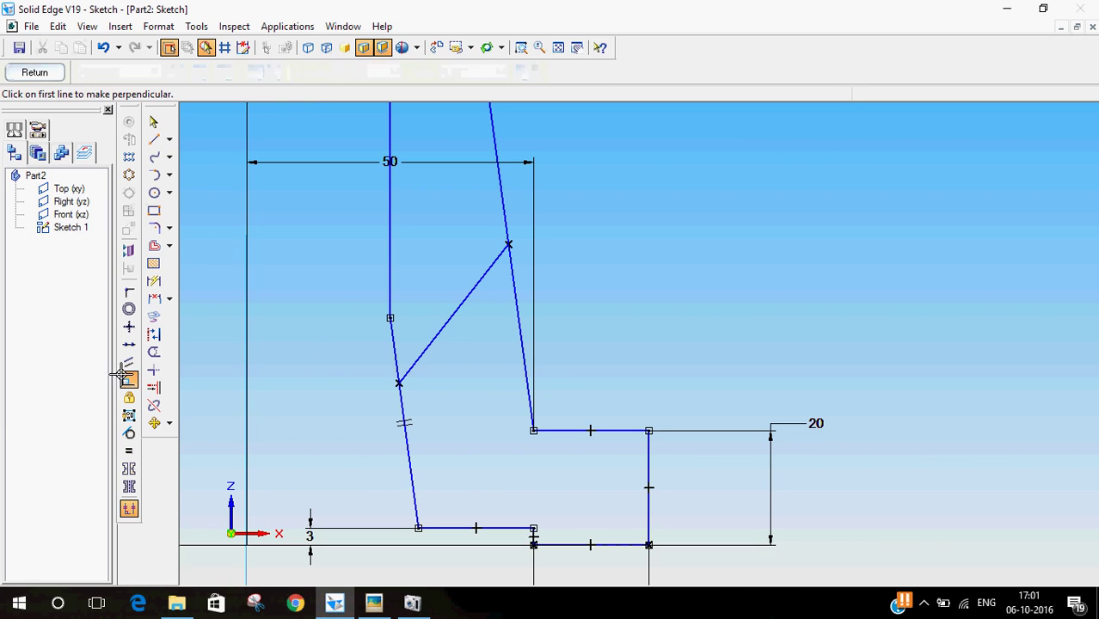
pyautogui.click(446, 323)
pyautogui.click(513, 311)
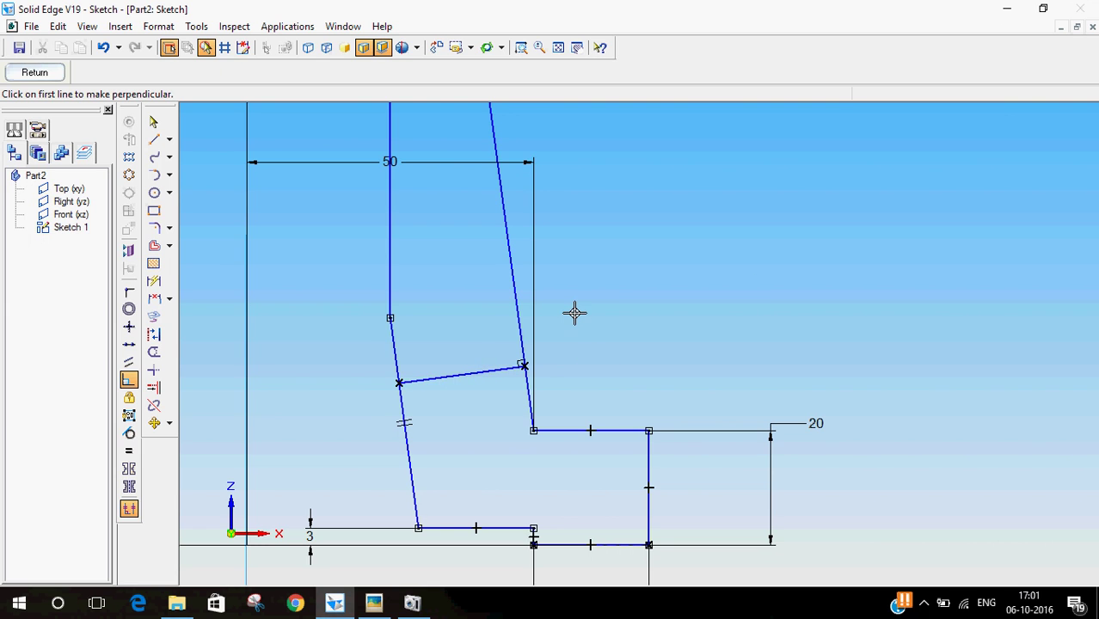
# Glance at the screw jack reference drawing and close it again
pyautogui.scroll(-3, 575, 313)
pyautogui.click(373, 604)
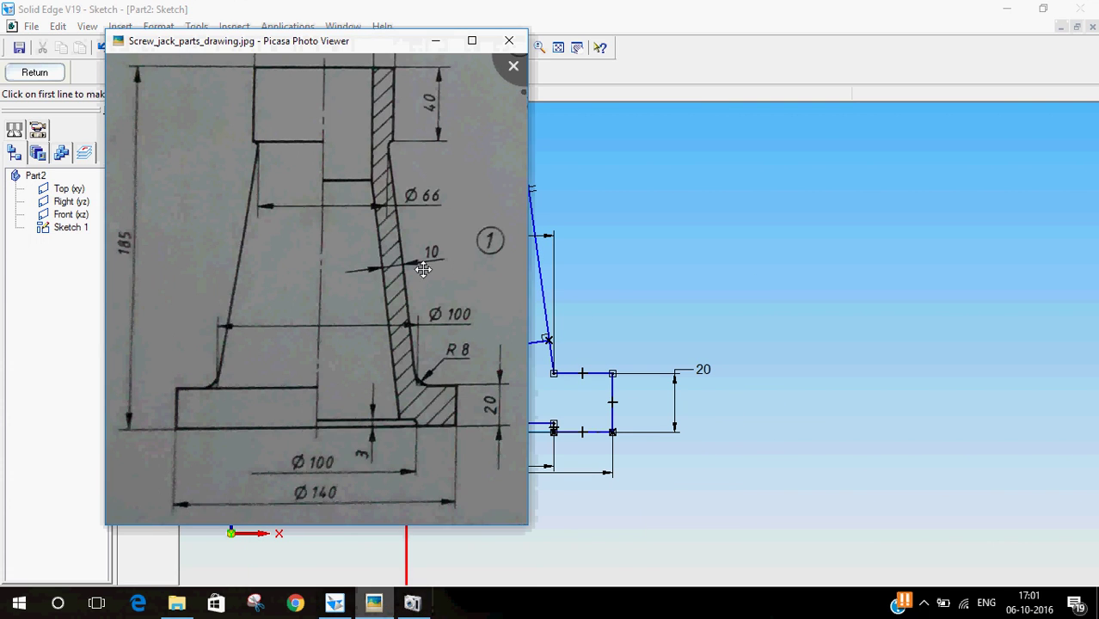
pyautogui.press('Escape')
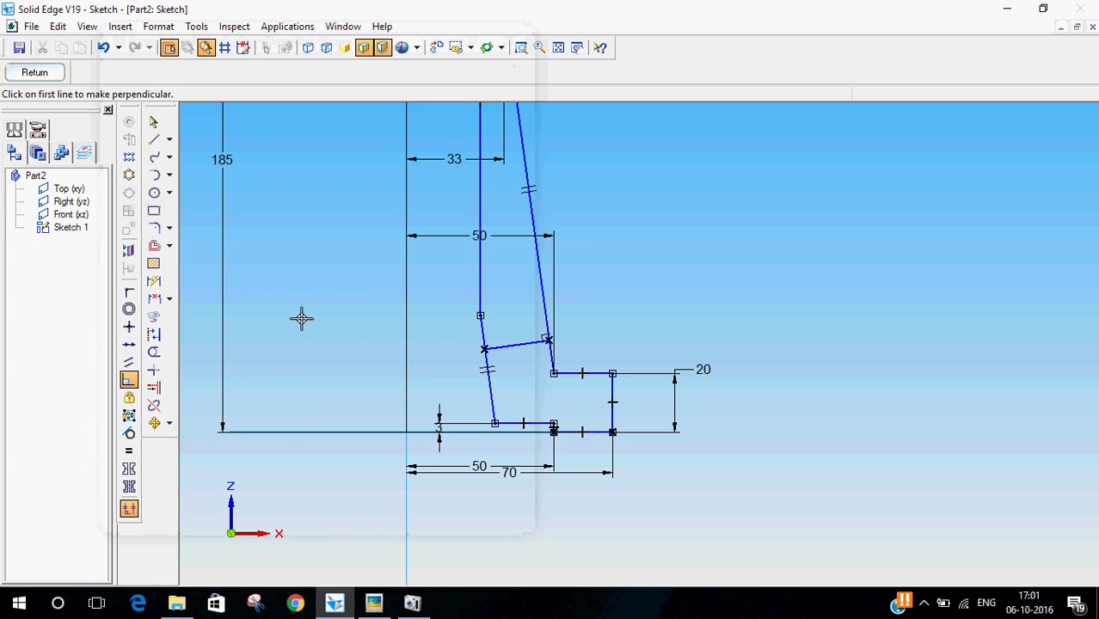
# Dimension the wall cross line at 10 for the tapered wall thickness, then view the reference drawing
pyautogui.click(154, 280)
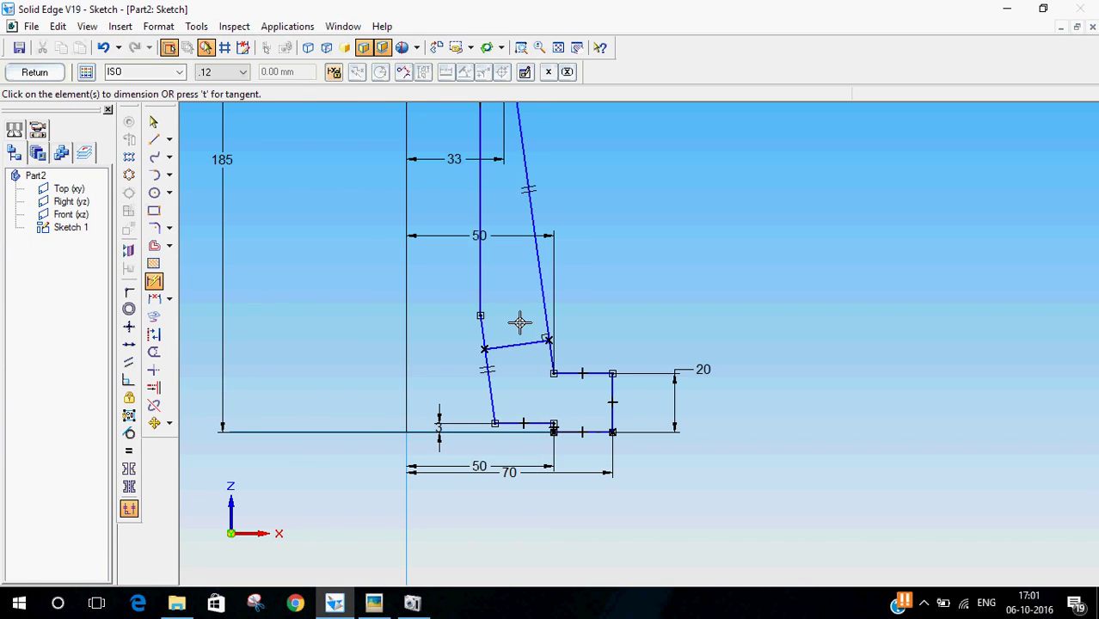
pyautogui.click(515, 343)
pyautogui.click(678, 270)
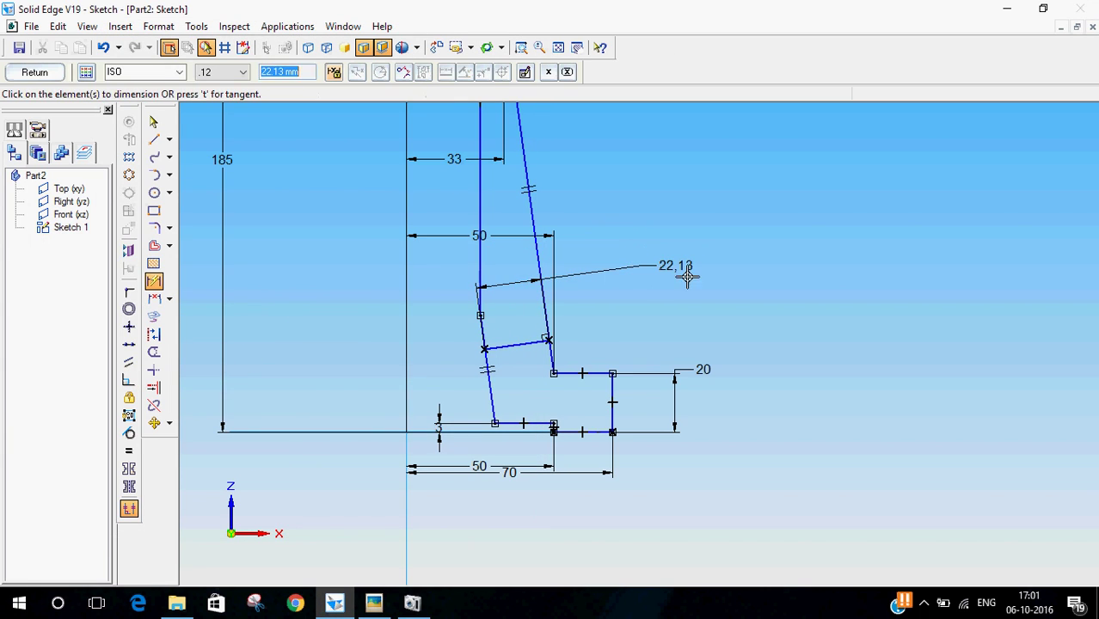
pyautogui.press('Return')
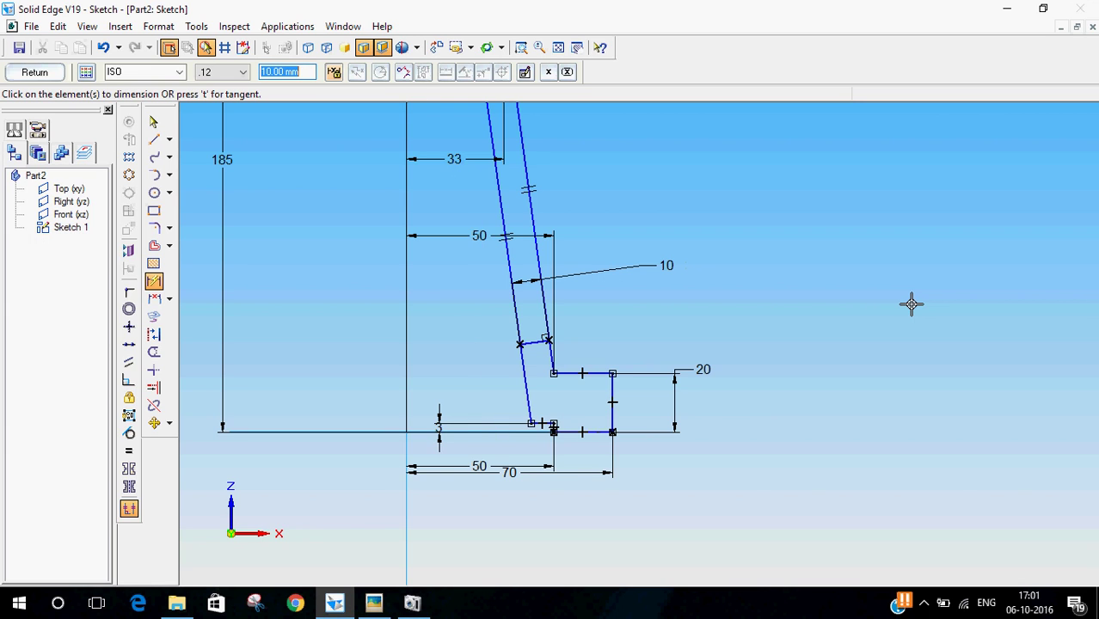
pyautogui.scroll(-2, 613, 509)
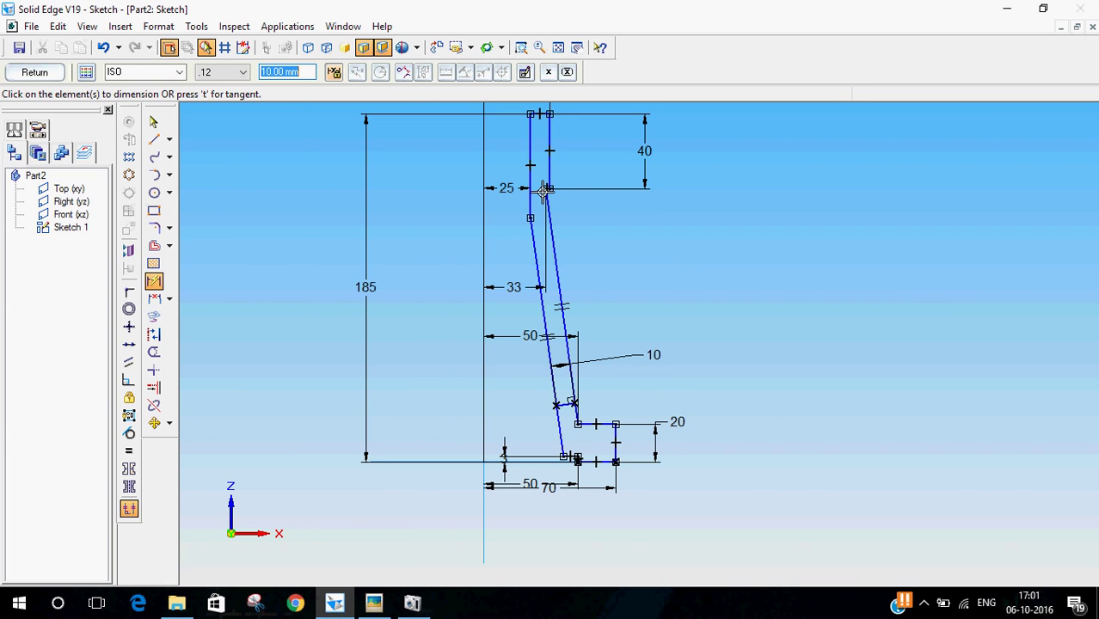
pyautogui.click(368, 605)
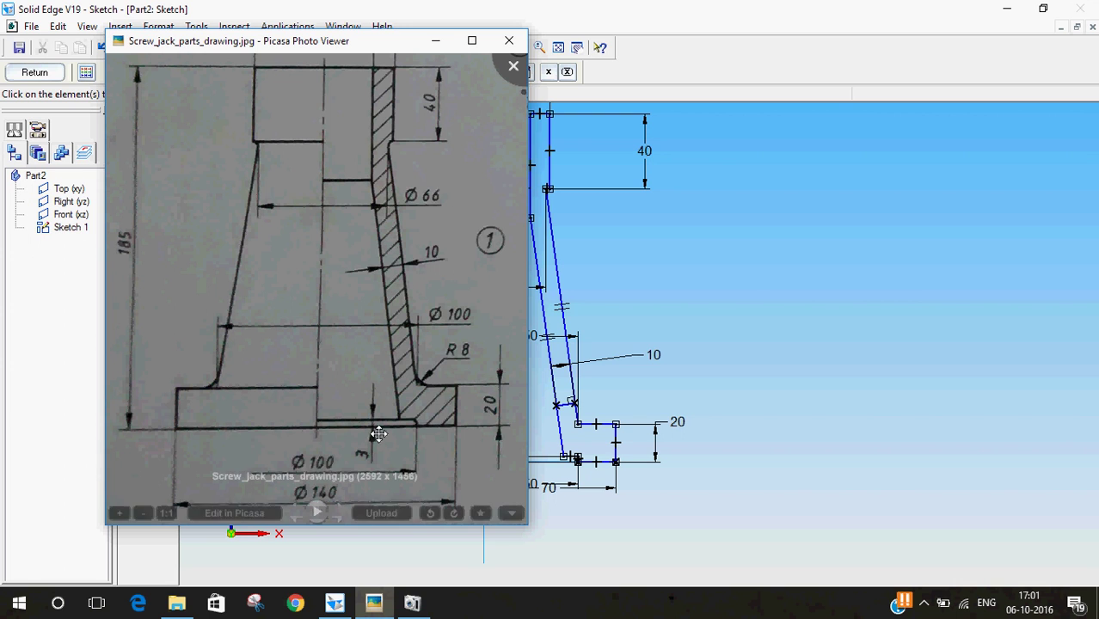
# Round the slanted-wall-to-flange corner with an 8 mm fillet, matching the drawing's R8
pyautogui.scroll(3, 434, 395)
pyautogui.moveTo(419, 401); pyautogui.dragTo(398, 395)
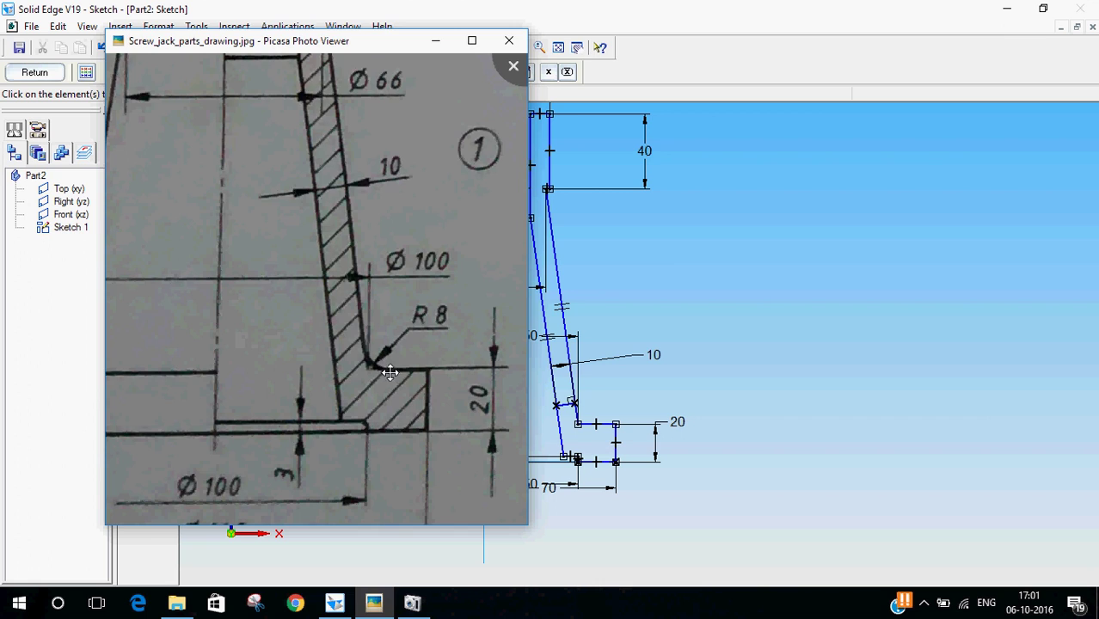
pyautogui.click(686, 7)
pyautogui.scroll(2, 589, 412)
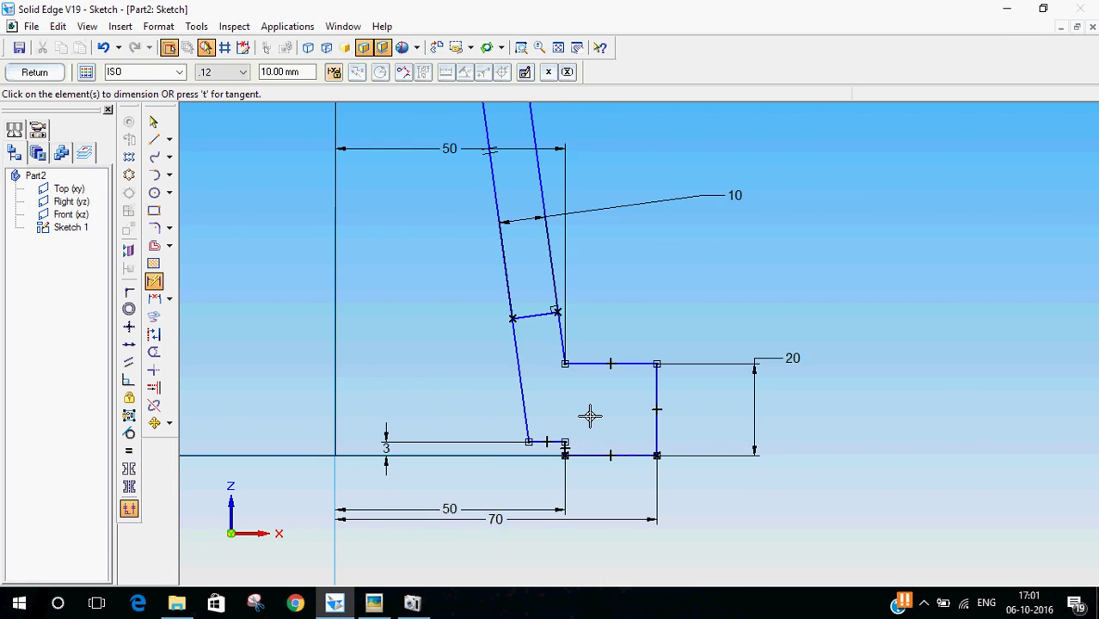
pyautogui.click(169, 230)
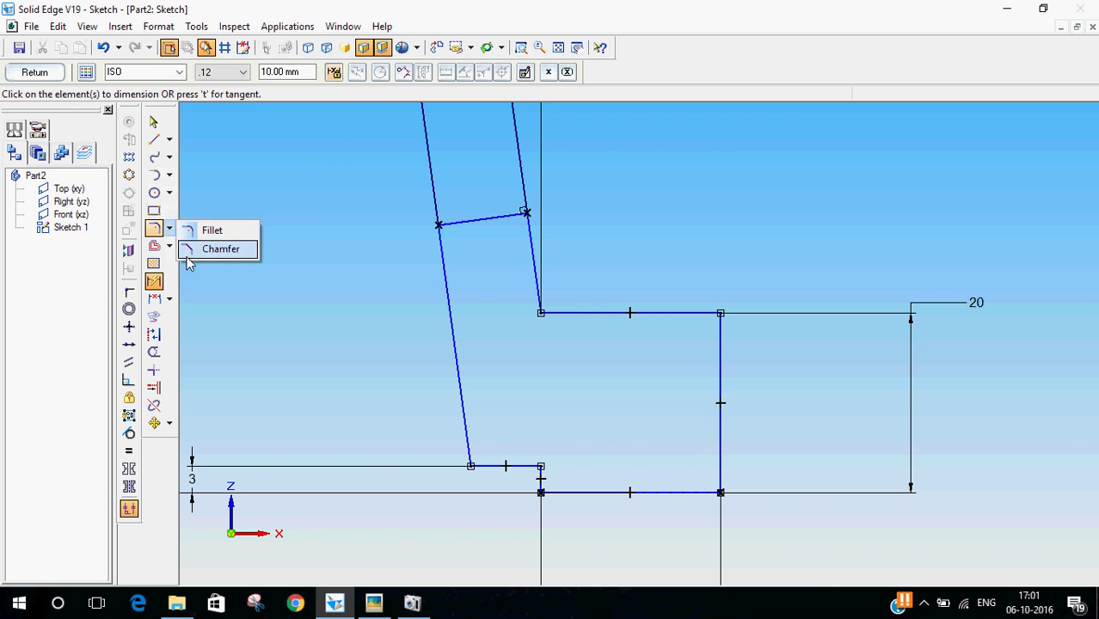
pyautogui.click(186, 229)
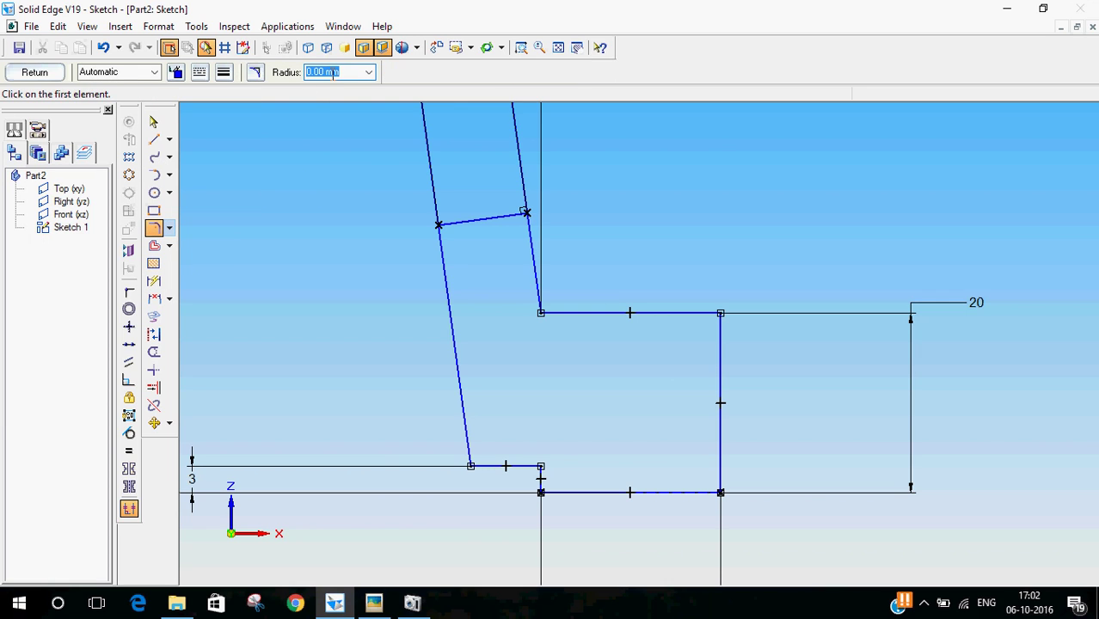
pyautogui.write('8')
pyautogui.press('Return')
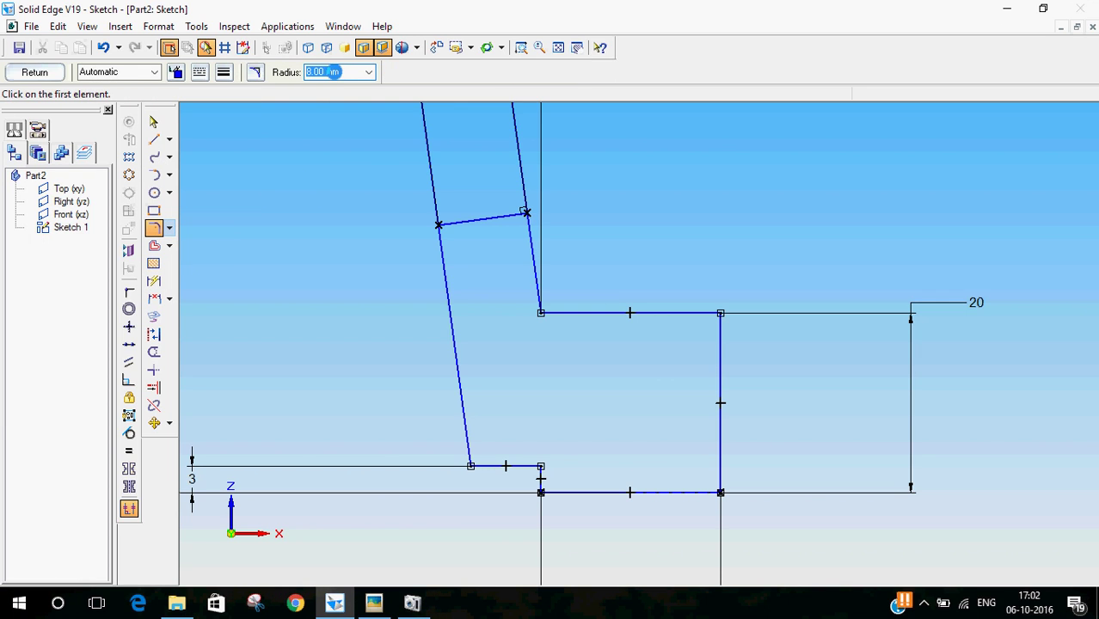
pyautogui.click(539, 315)
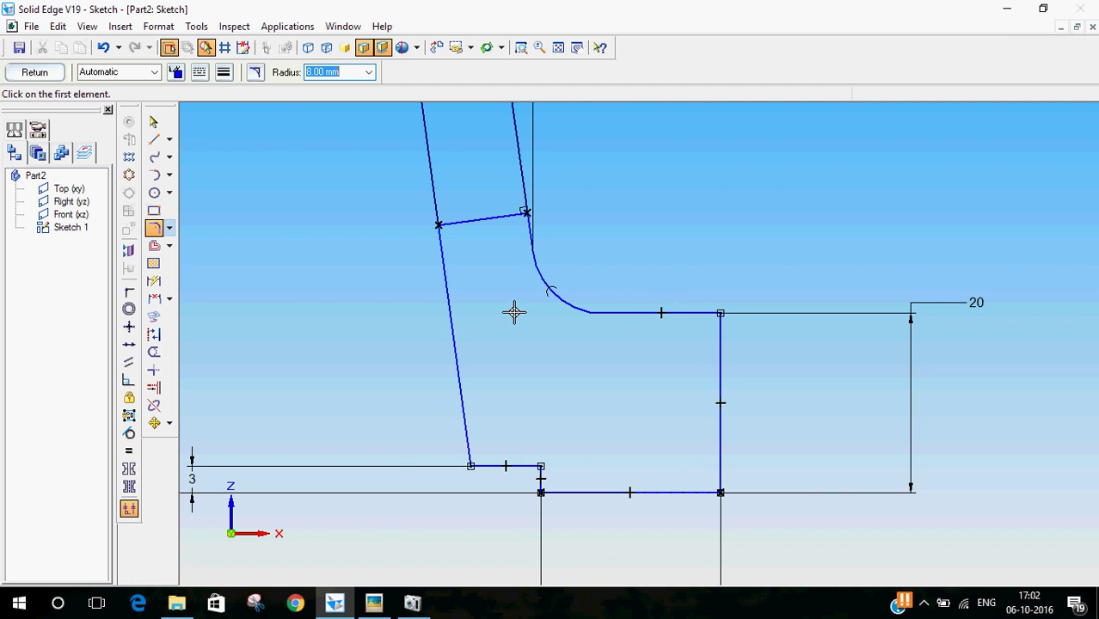
pyautogui.scroll(-2, 518, 314)
# Review the drawing's Ø140 base, R8 corner, Ø66 area and radii notes, then close it
pyautogui.click(373, 603)
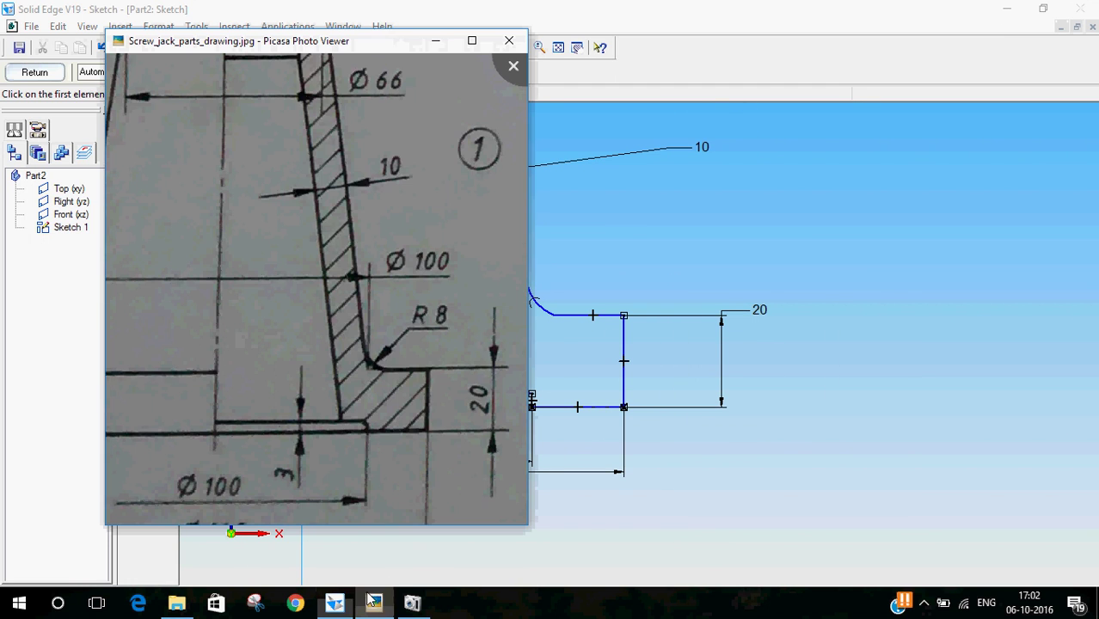
pyautogui.moveTo(362, 275); pyautogui.dragTo(362, 251)
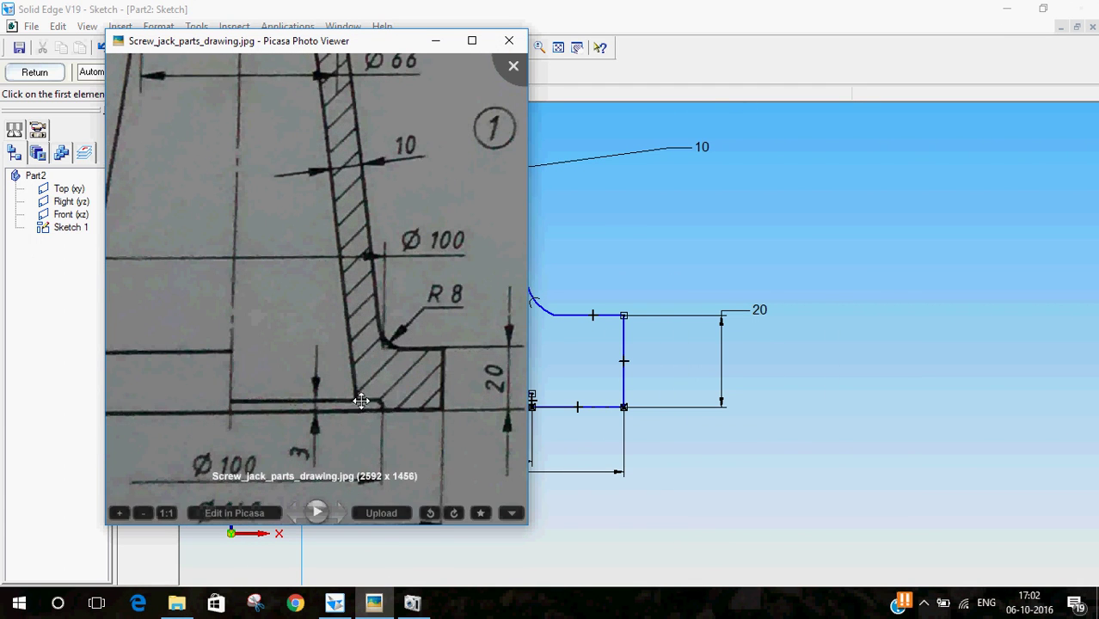
pyautogui.scroll(3, 345, 397)
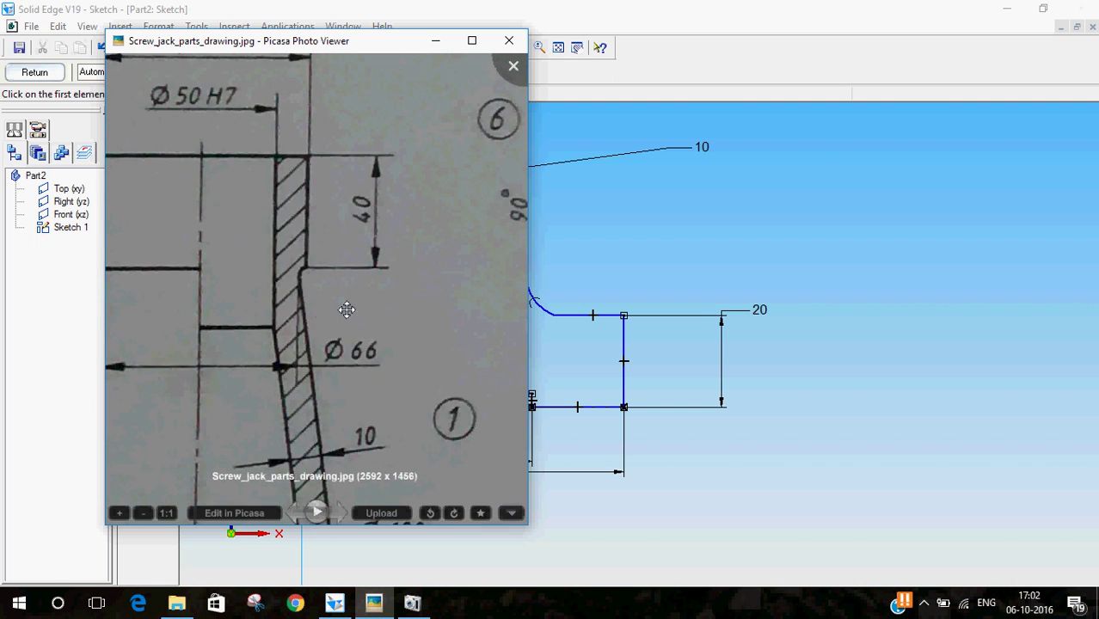
pyautogui.moveTo(347, 310)
pyautogui.mouseDown()
pyautogui.moveTo(255, 265)
pyautogui.moveTo(328, 287)
pyautogui.moveTo(417, 392)
pyautogui.moveTo(385, 305)
pyautogui.moveTo(228, 317)
pyautogui.mouseUp()
pyautogui.scroll(2, 277, 255)
pyautogui.scroll(-4, 277, 255)
pyautogui.moveTo(430, 297); pyautogui.dragTo(392, 301)
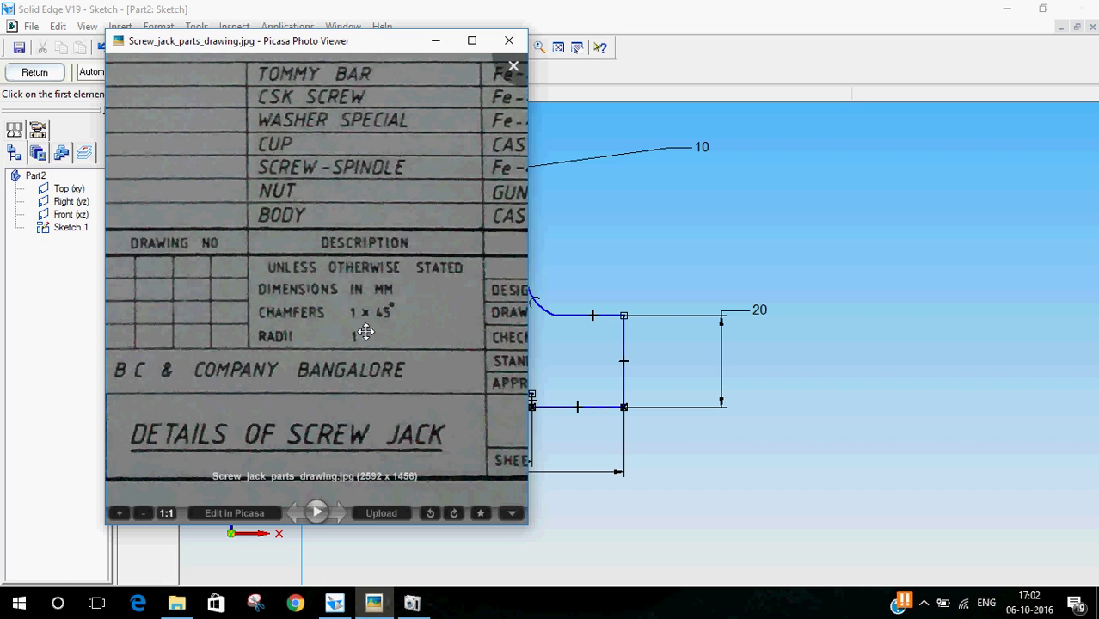
pyautogui.moveTo(366, 332)
pyautogui.mouseDown()
pyautogui.moveTo(275, 297)
pyautogui.moveTo(361, 258)
pyautogui.moveTo(277, 290)
pyautogui.mouseUp()
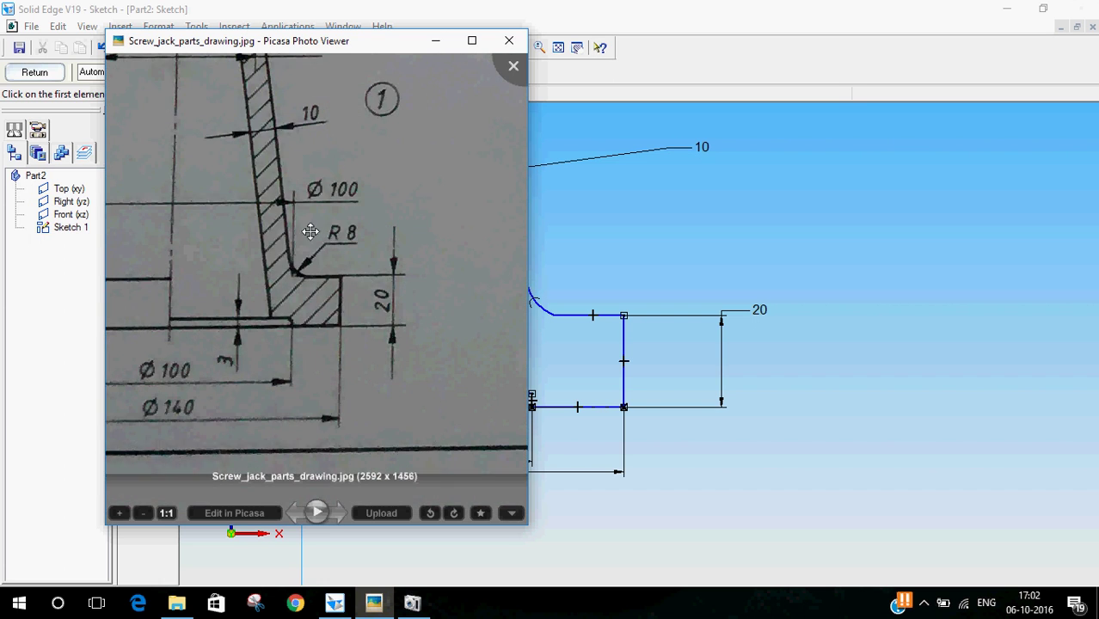
pyautogui.moveTo(311, 231); pyautogui.dragTo(337, 314)
pyautogui.click(509, 41)
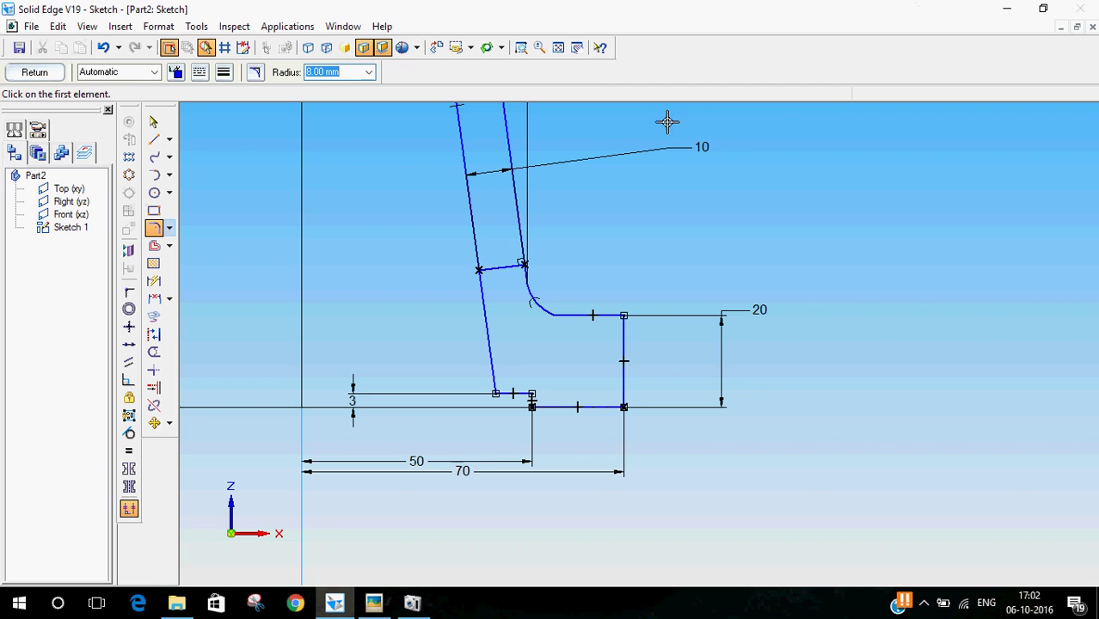
# Round the small corner at the 3 mm step with a 1 mm fillet
pyautogui.scroll(1, 564, 425)
pyautogui.scroll(1, 533, 416)
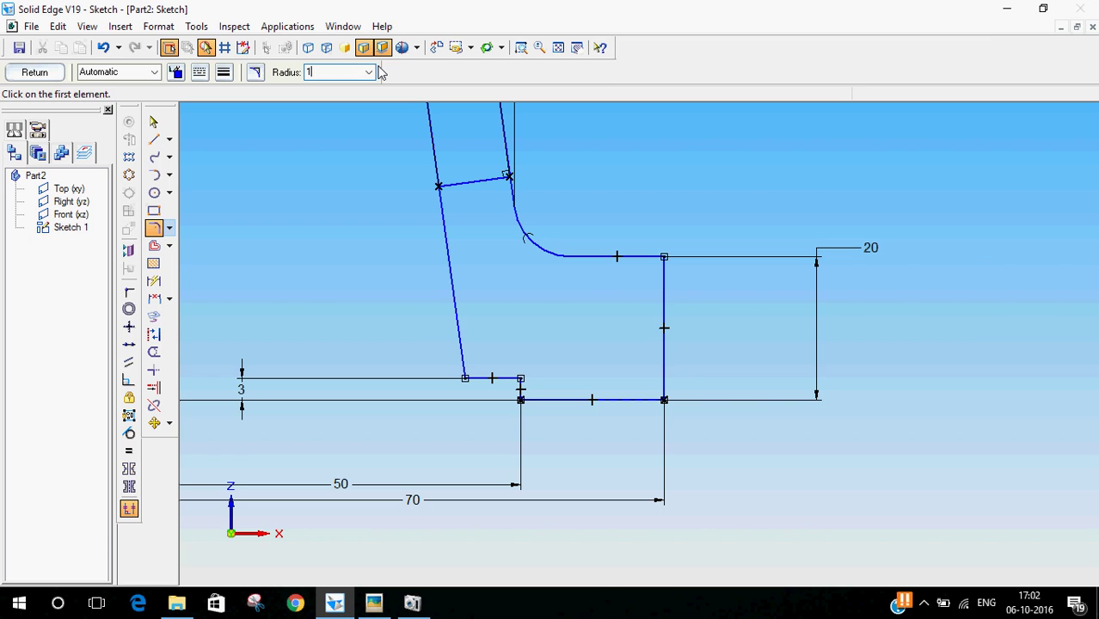
pyautogui.press('Return')
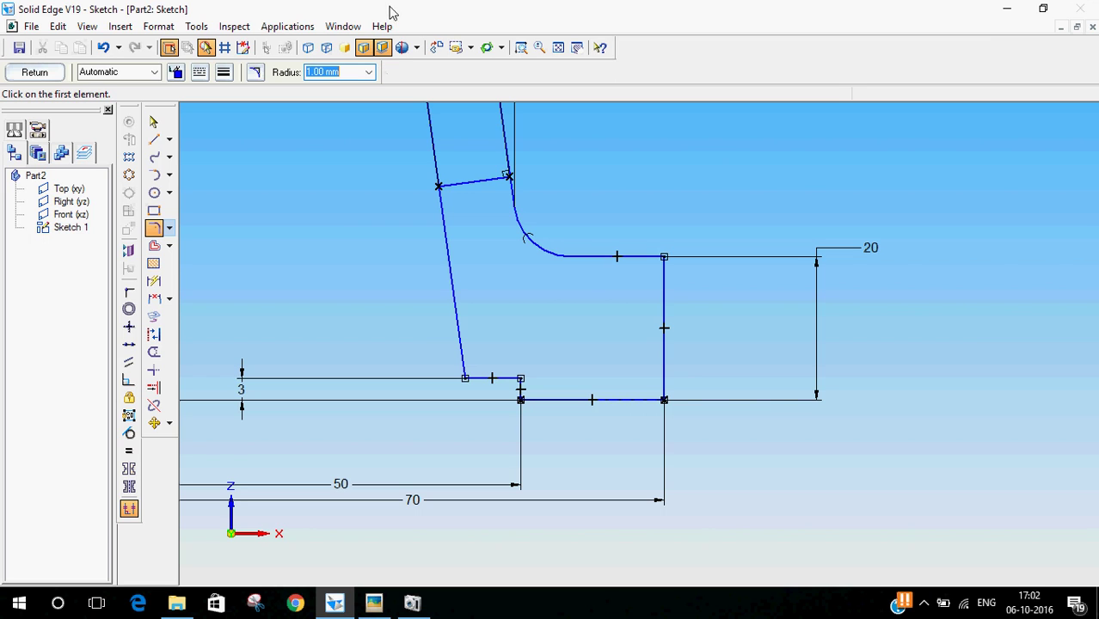
pyautogui.click(519, 378)
pyautogui.click(520, 384)
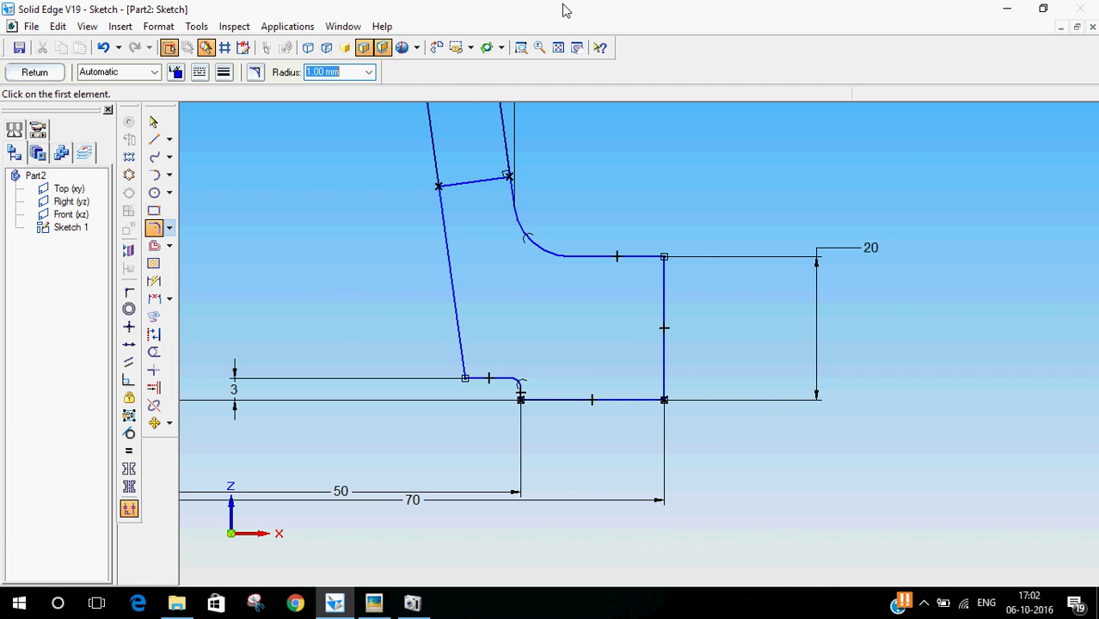
# Pan and zoom to show the upper profile with its 25 and 40 dimensions
pyautogui.click(577, 48)
pyautogui.moveTo(540, 191); pyautogui.dragTo(569, 523)
pyautogui.moveTo(571, 284)
pyautogui.mouseDown()
pyautogui.moveTo(574, 444)
pyautogui.moveTo(594, 551)
pyautogui.mouseUp()
pyautogui.moveTo(607, 145); pyautogui.dragTo(523, 377)
pyautogui.scroll(-3, 547, 229)
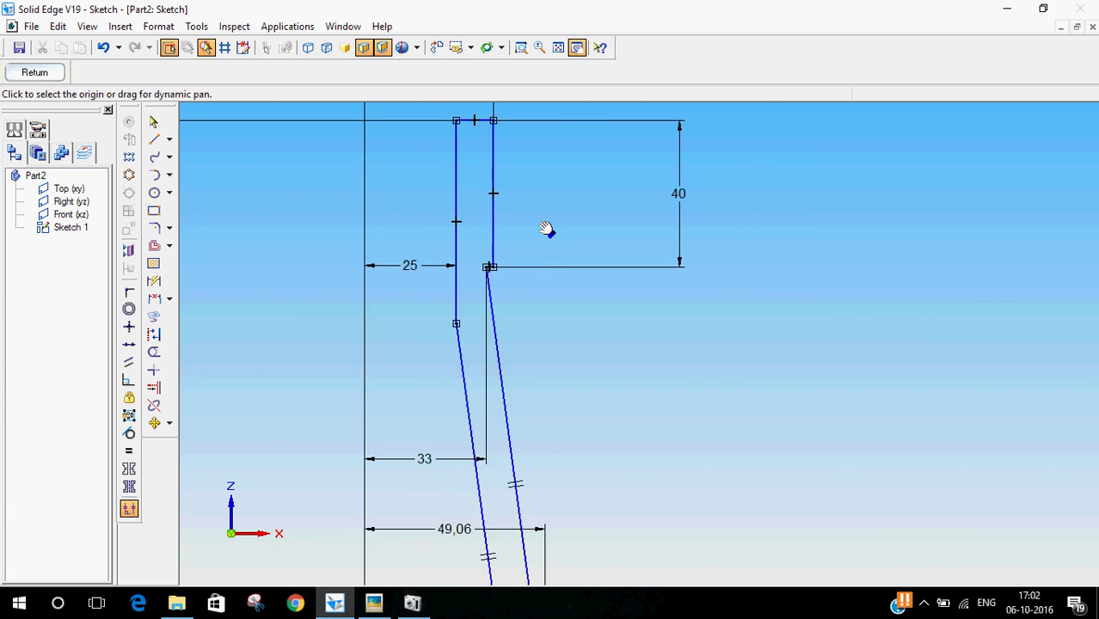
pyautogui.scroll(-2, 557, 269)
pyautogui.scroll(-2, 537, 345)
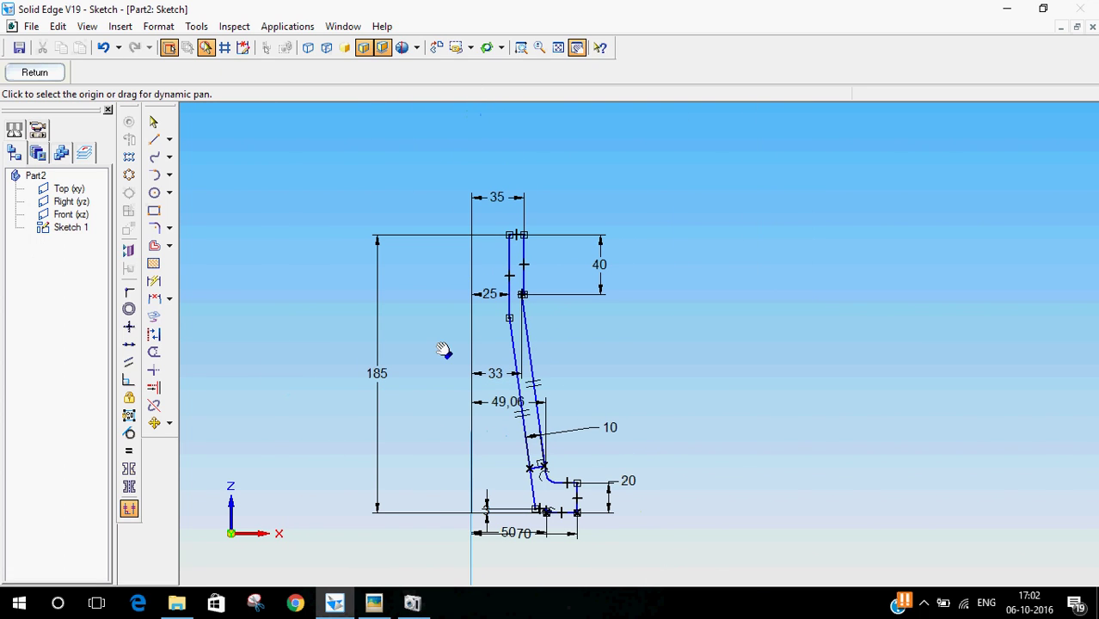
# Finish Sketch 1, dock the Features toolbar, reframe the profile and select Sketch 1 in PathFinder
pyautogui.click(39, 76)
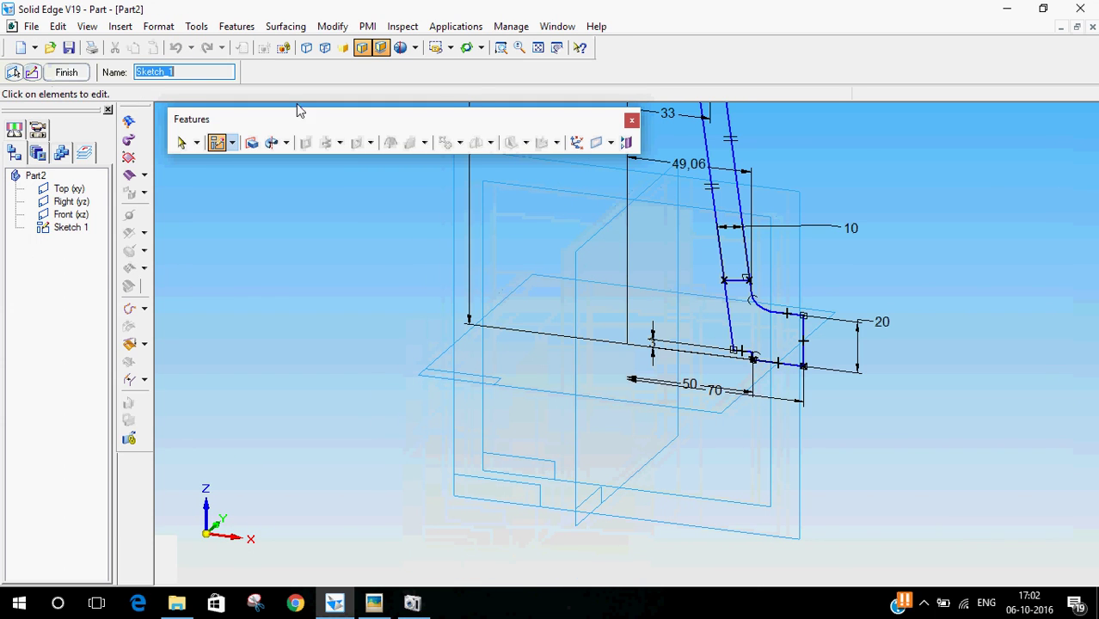
pyautogui.moveTo(458, 135); pyautogui.dragTo(182, 119)
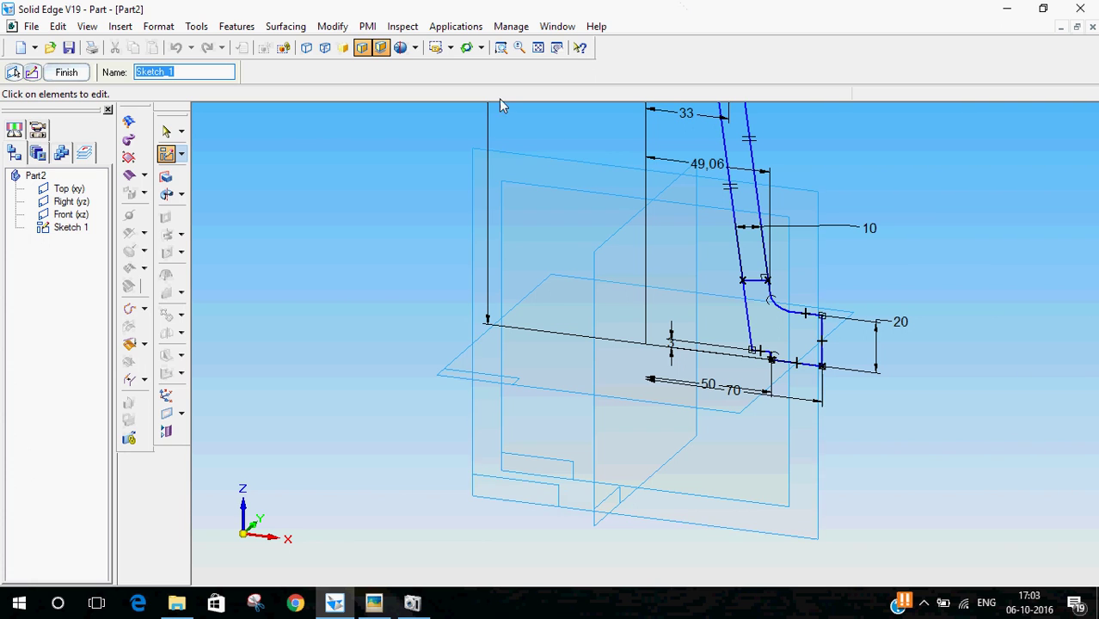
pyautogui.click(556, 47)
pyautogui.moveTo(380, 262); pyautogui.dragTo(344, 401)
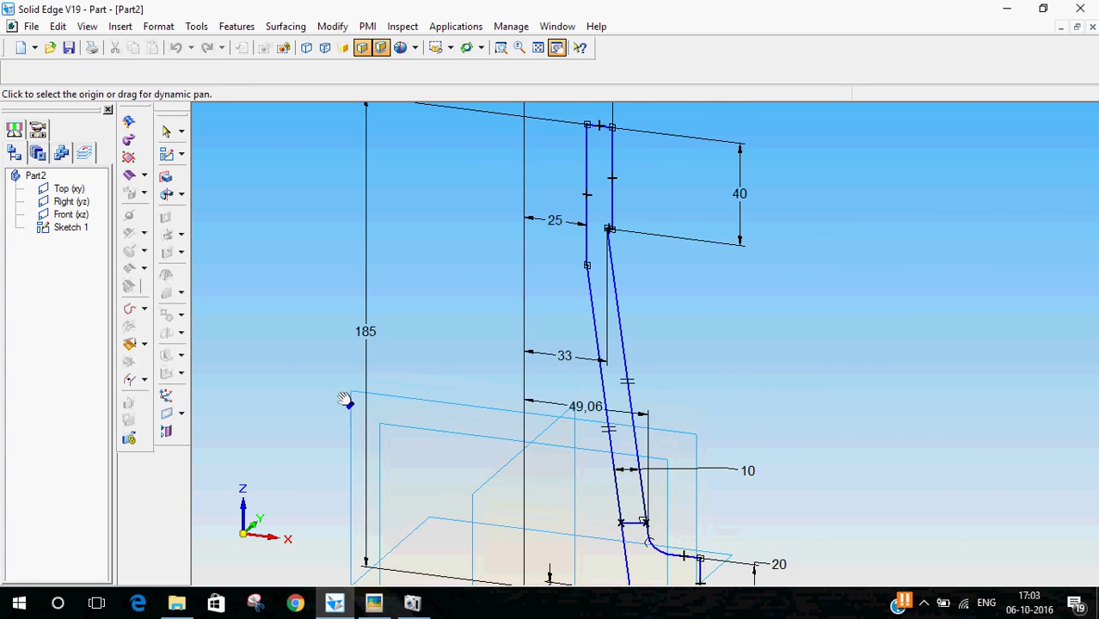
pyautogui.scroll(-3, 344, 400)
pyautogui.moveTo(670, 328)
pyautogui.mouseDown()
pyautogui.moveTo(810, 228)
pyautogui.moveTo(763, 307)
pyautogui.mouseUp()
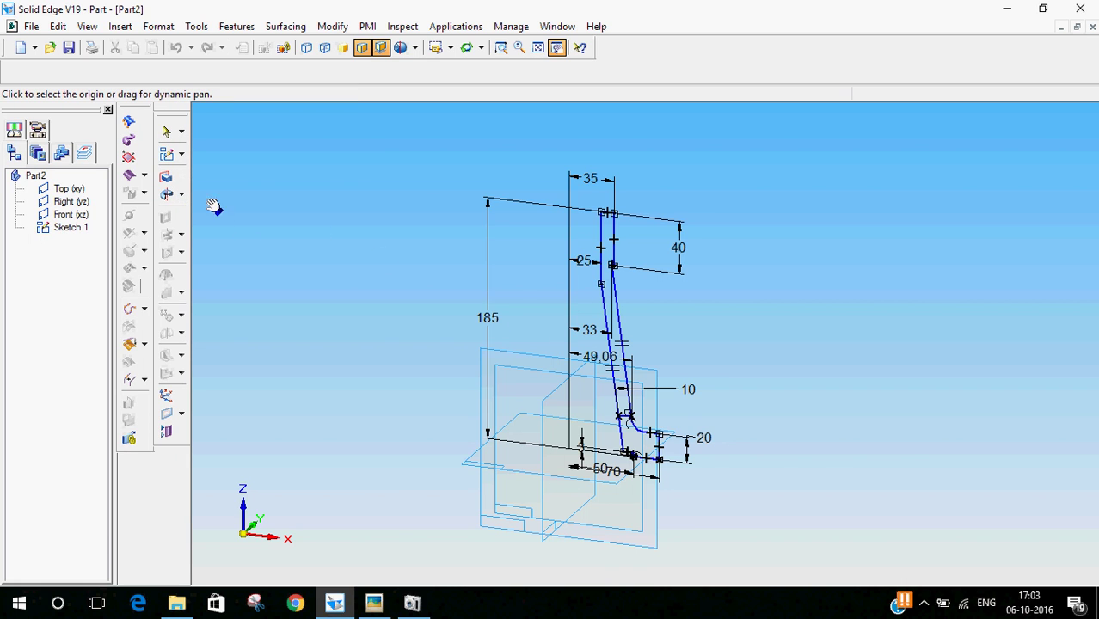
pyautogui.click(167, 133)
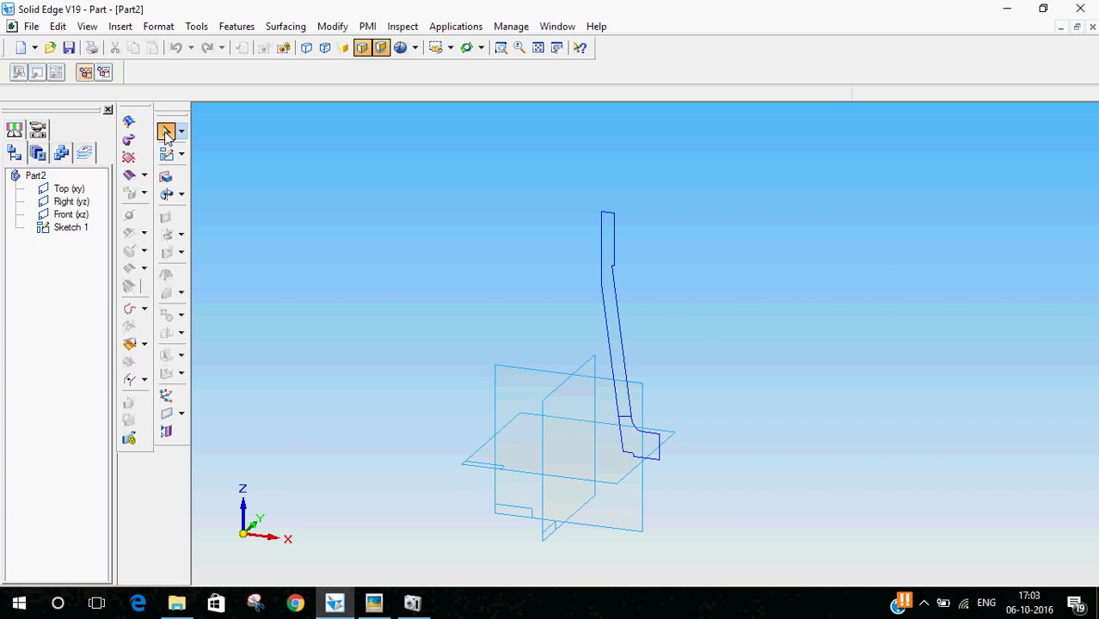
pyautogui.click(75, 229)
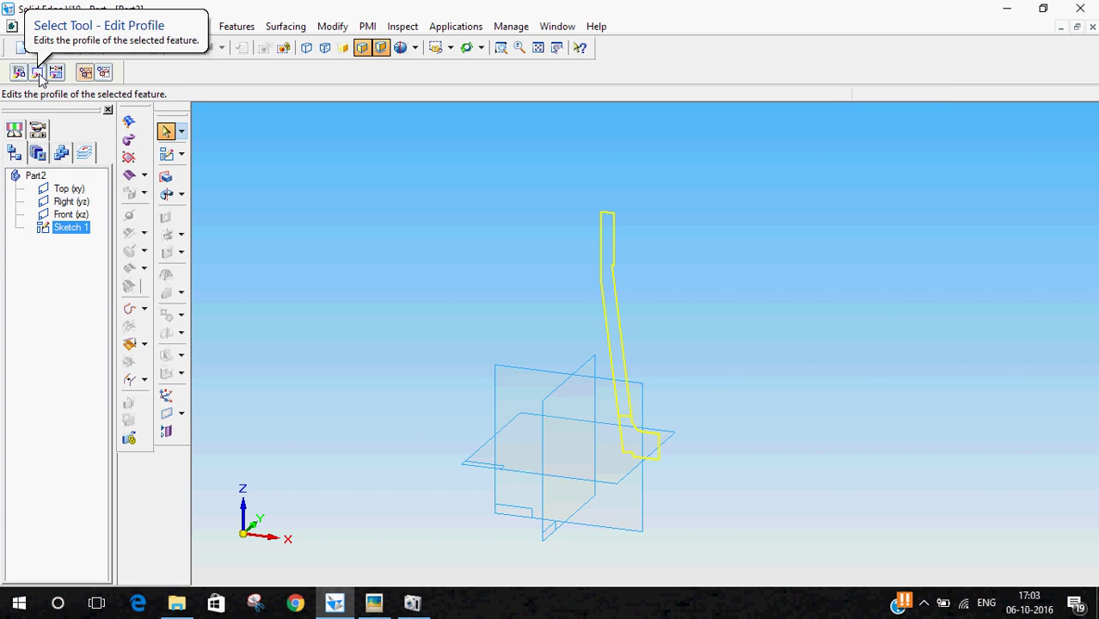
# Edit the Sketch 1 profile and add a vertical line along the centre-line as the axis
pyautogui.rightClick(74, 235)
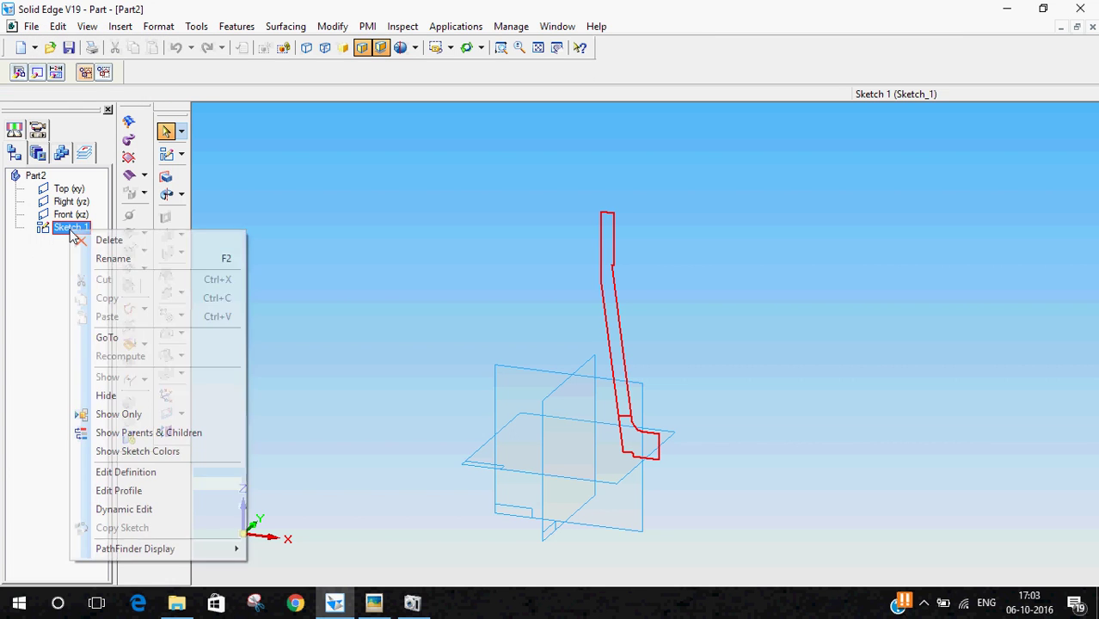
pyautogui.click(131, 491)
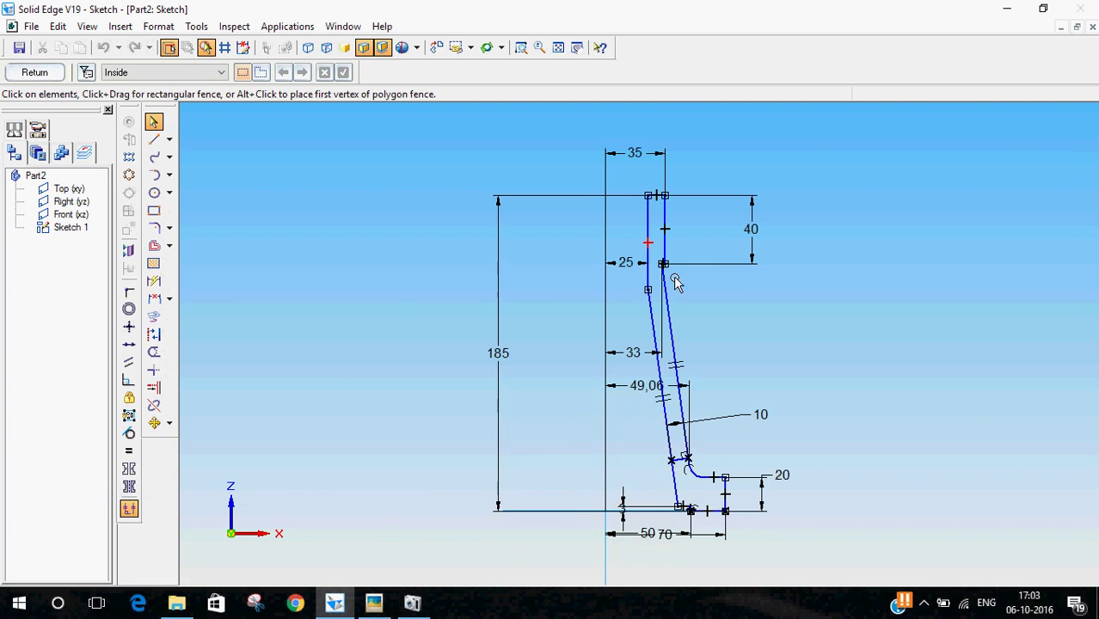
pyautogui.click(154, 140)
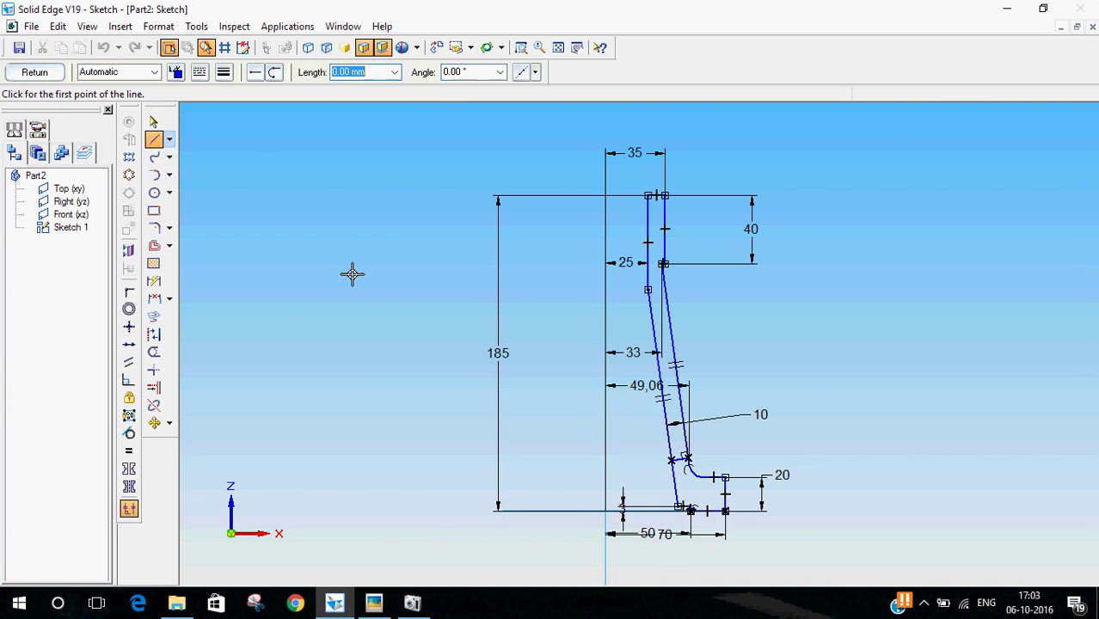
pyautogui.click(605, 563)
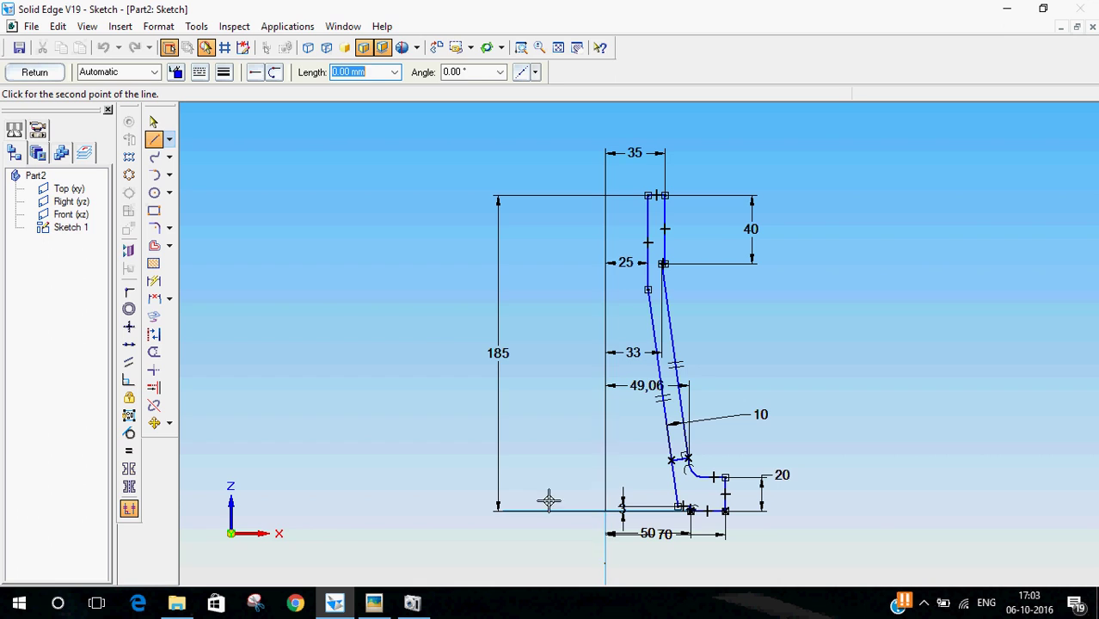
pyautogui.click(603, 287)
pyautogui.rightClick(540, 230)
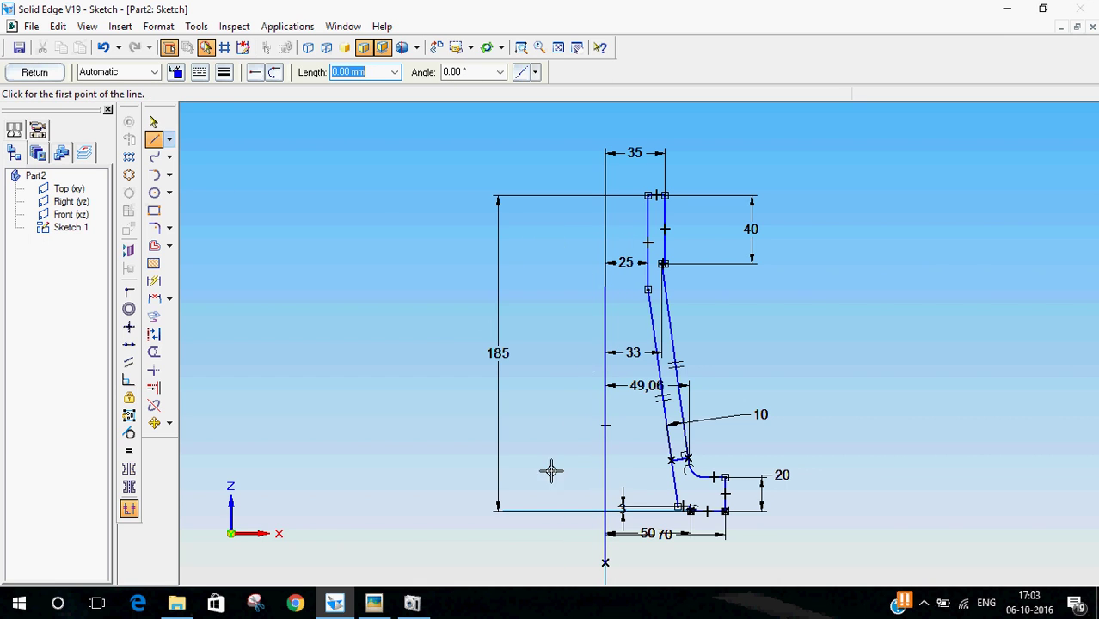
# Close the edited sketch and start a revolved protrusion using Select from Sketch
pyautogui.click(51, 73)
pyautogui.click(165, 131)
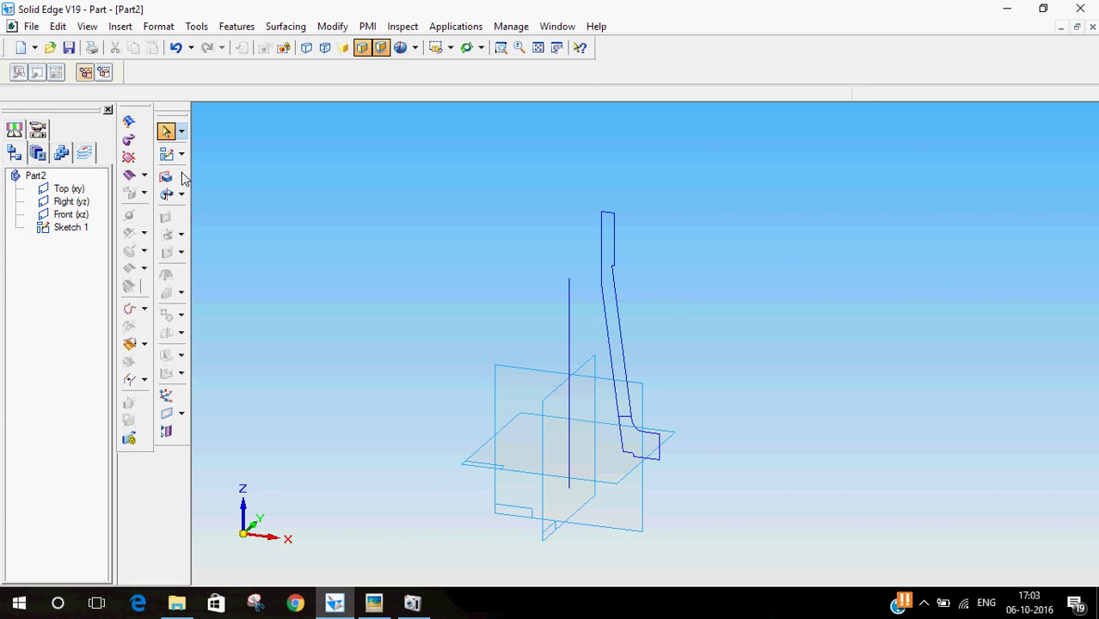
pyautogui.click(165, 196)
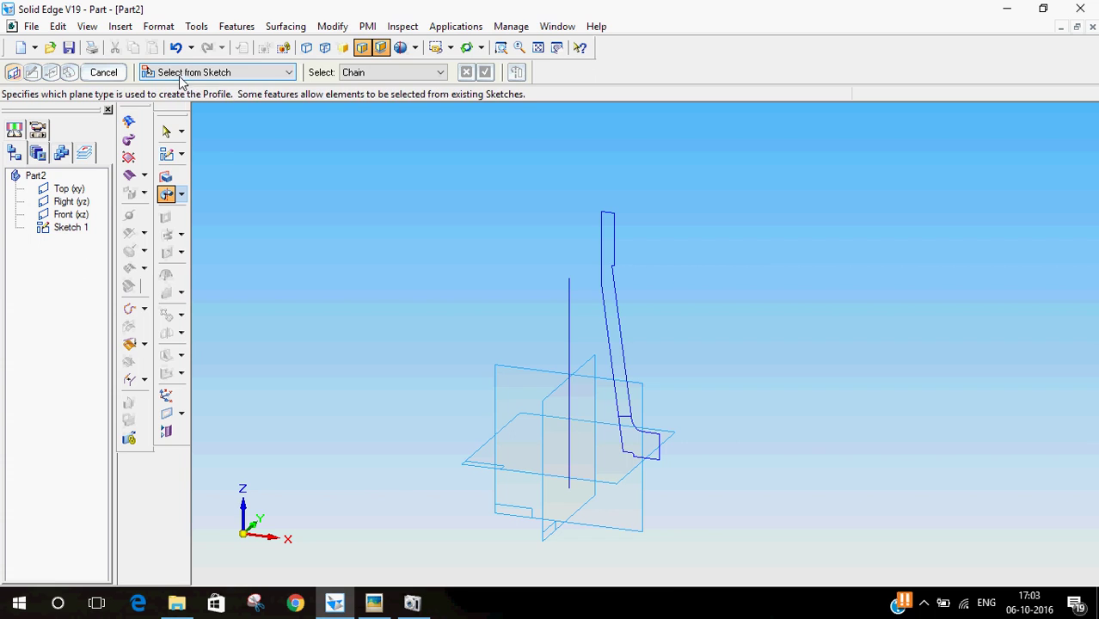
pyautogui.click(291, 72)
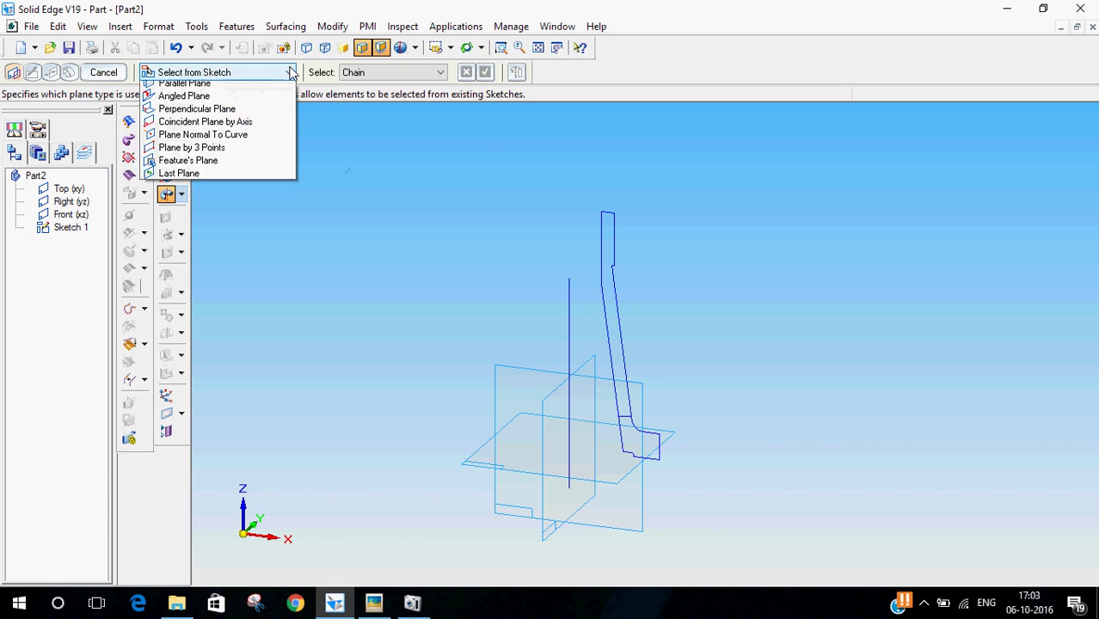
pyautogui.click(267, 95)
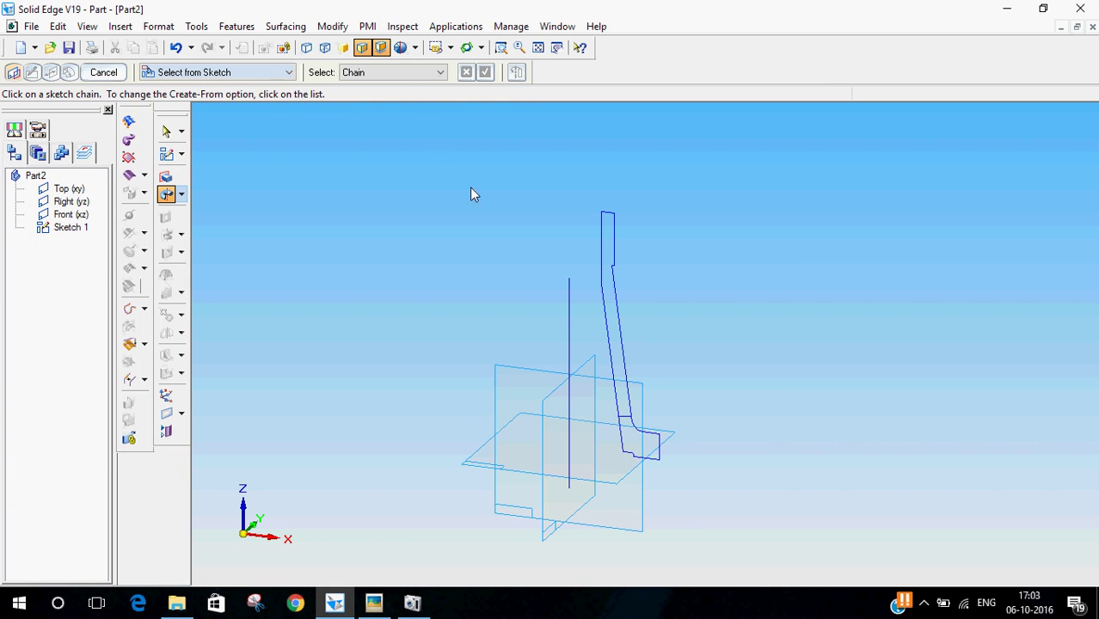
# Revolve the profile chain 360° about the vertical axis line to create Protrusion 1
pyautogui.click(614, 237)
pyautogui.scroll(3, 703, 425)
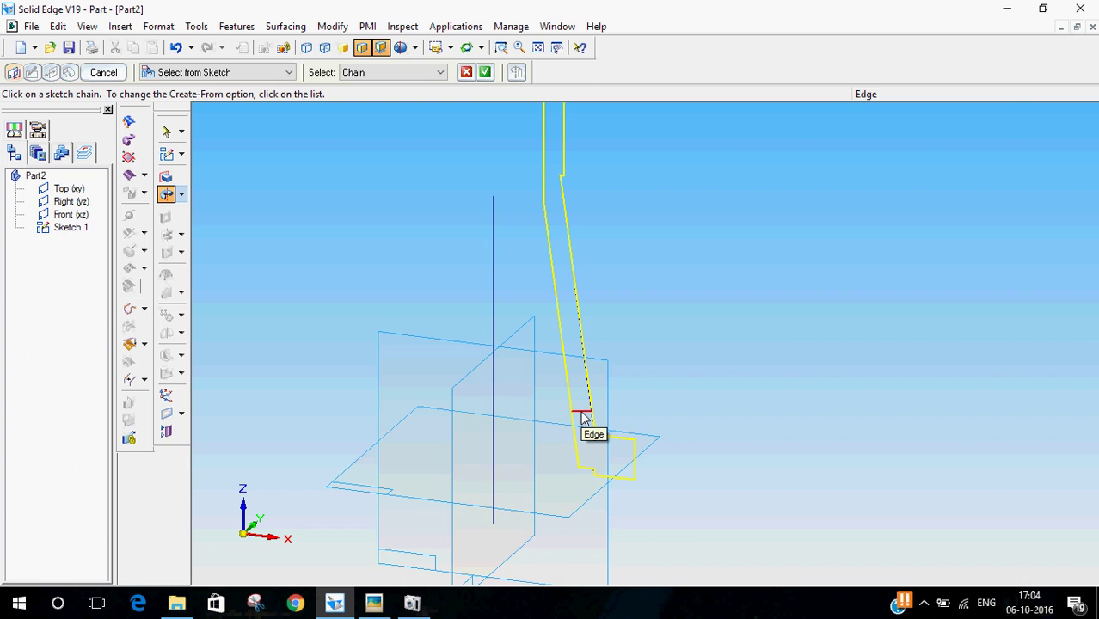
pyautogui.scroll(-1, 599, 305)
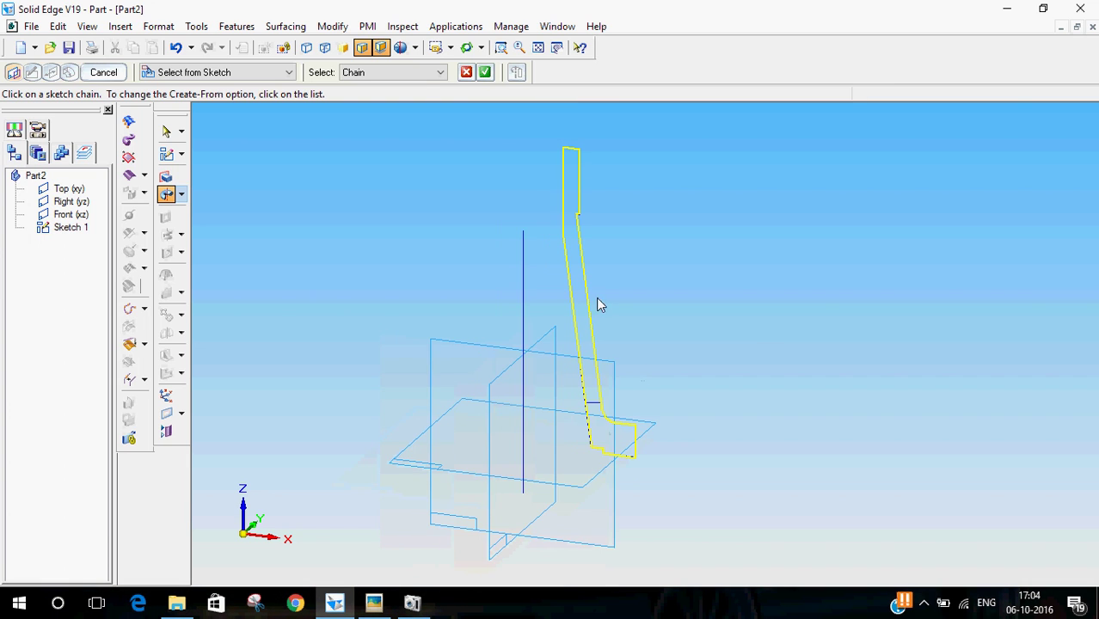
pyautogui.click(485, 73)
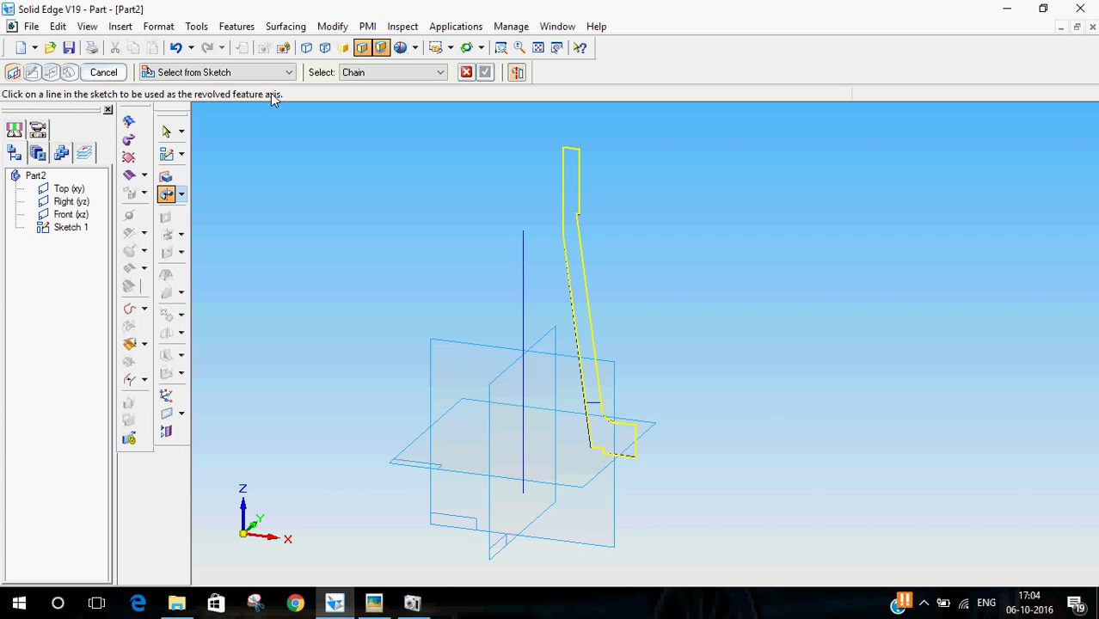
pyautogui.click(521, 279)
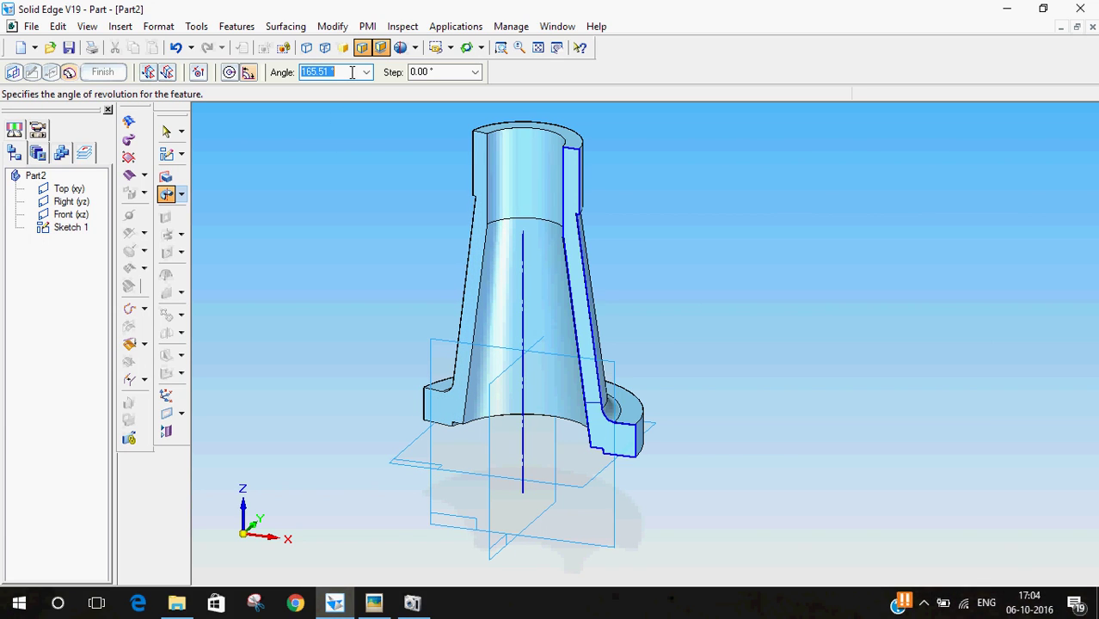
pyautogui.click(230, 74)
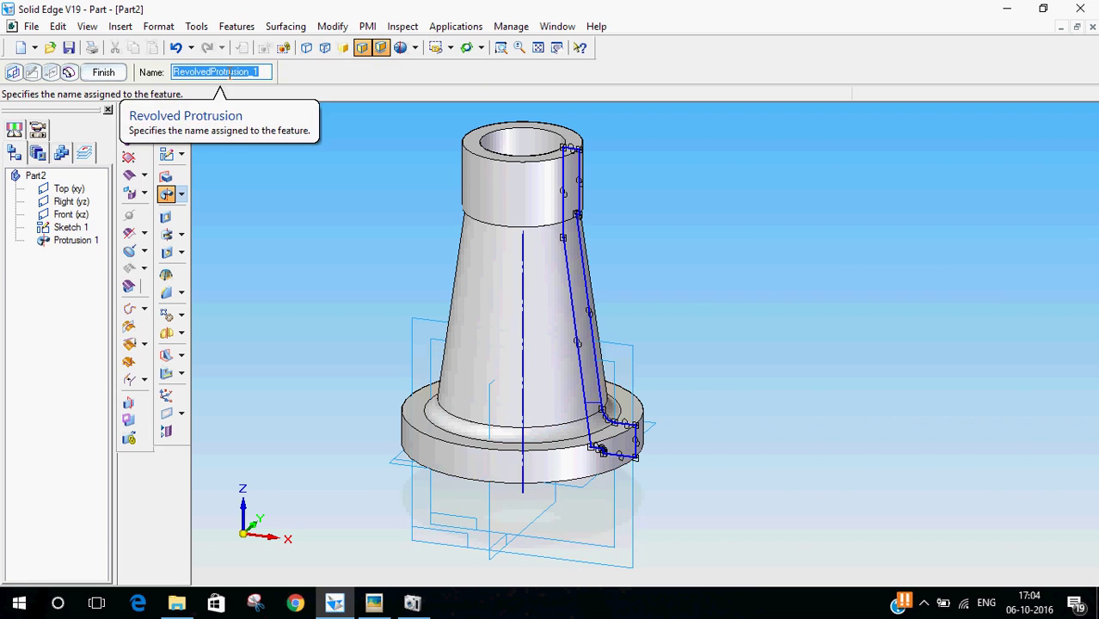
pyautogui.click(121, 76)
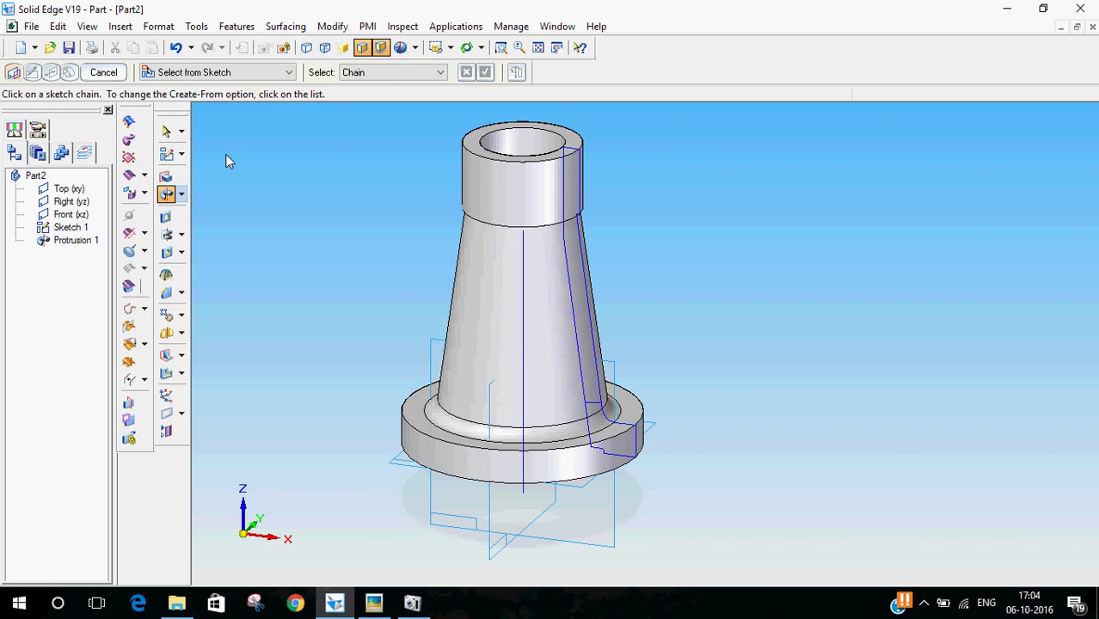
# End the revolve command and hide Sketch 1 so only the solid body shows
pyautogui.press('Escape')
pyautogui.moveTo(332, 397); pyautogui.dragTo(311, 366, button='middle')
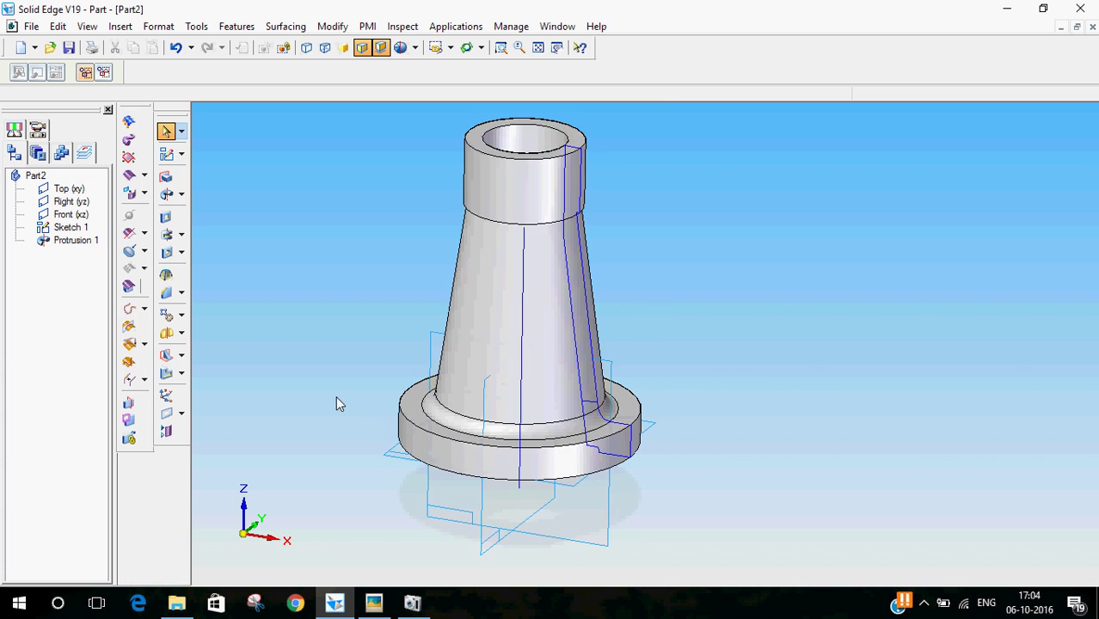
pyautogui.moveTo(337, 403)
pyautogui.mouseDown(button='middle')
pyautogui.moveTo(433, 386)
pyautogui.moveTo(311, 341)
pyautogui.mouseUp(button='middle')
pyautogui.click(65, 228)
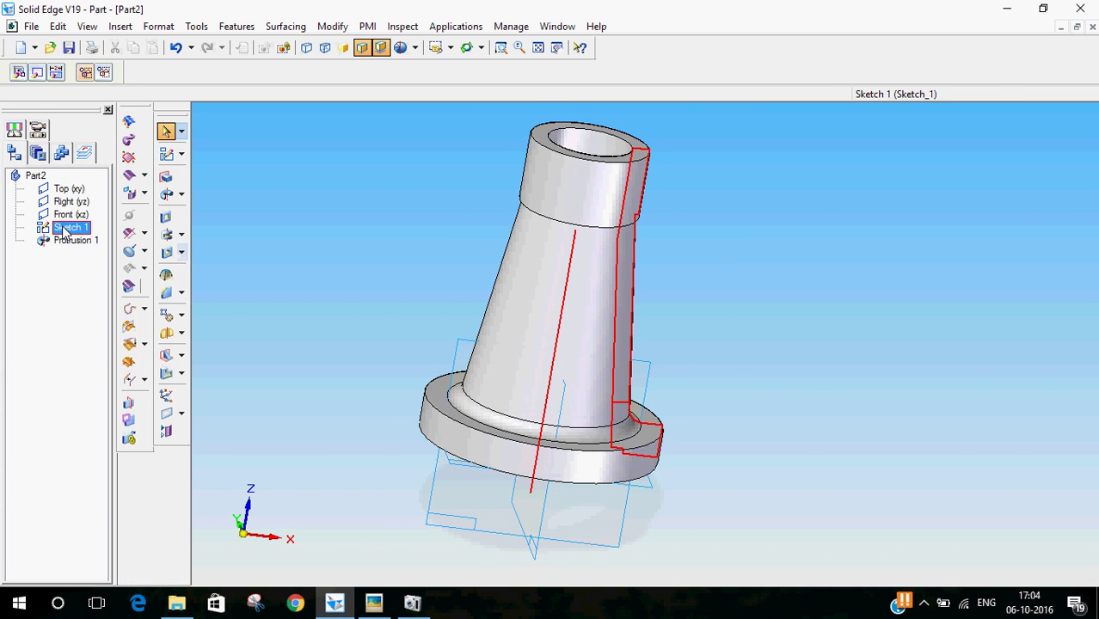
pyautogui.rightClick(65, 231)
pyautogui.click(96, 392)
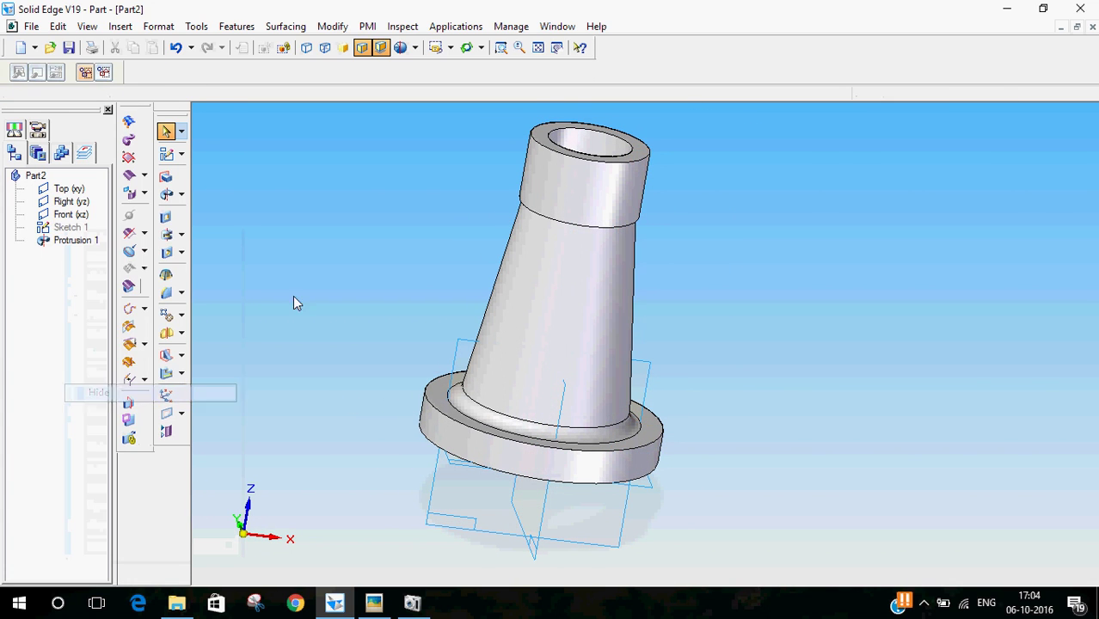
pyautogui.moveTo(417, 259); pyautogui.dragTo(482, 241, button='middle')
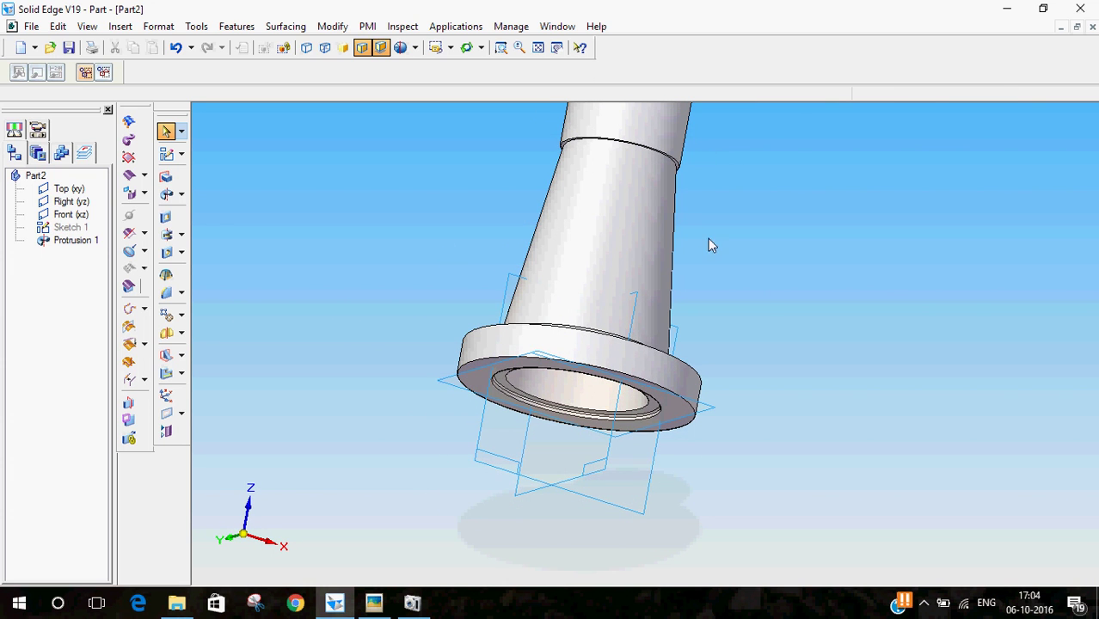
pyautogui.scroll(-3, 568, 563)
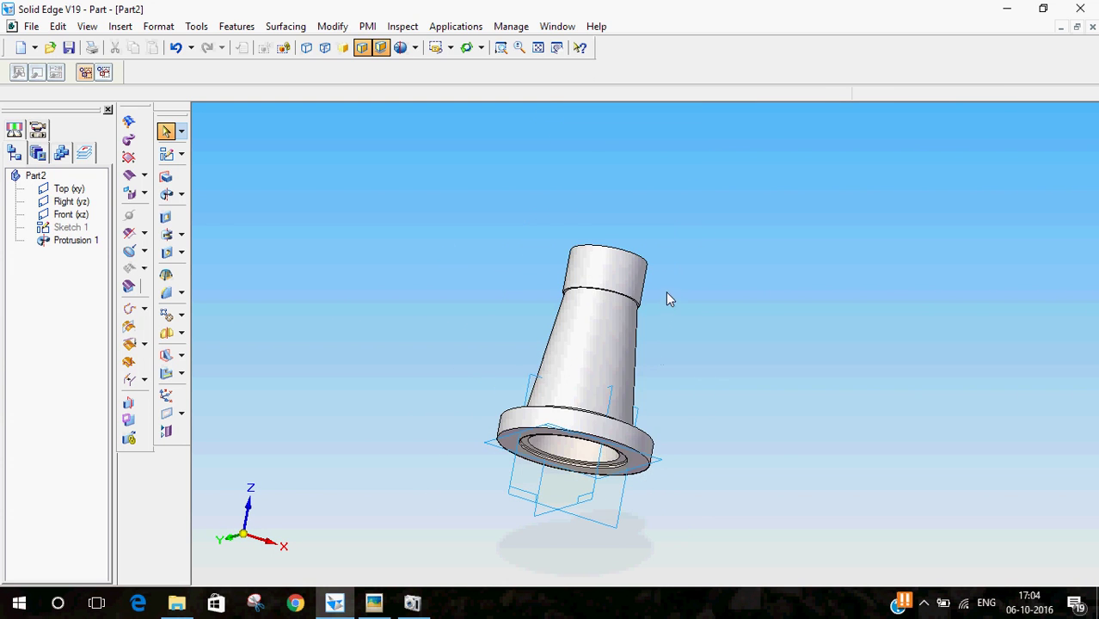
pyautogui.scroll(4, 668, 297)
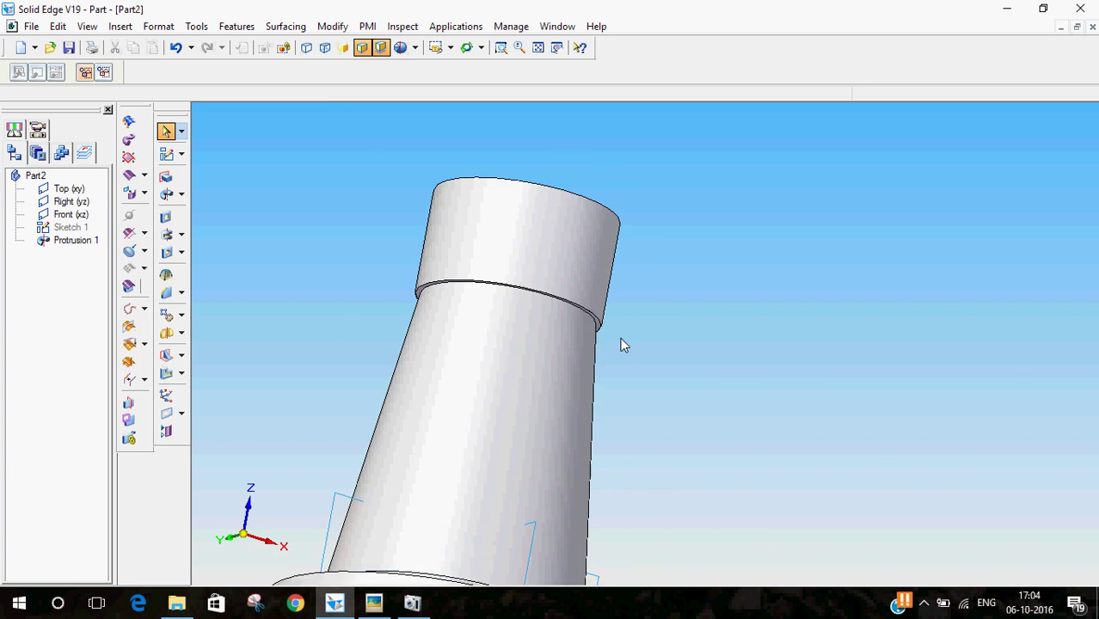
# Round the collar-to-taper circular edge with a 1 mm radius, creating Round 1
pyautogui.click(166, 293)
pyautogui.click(391, 72)
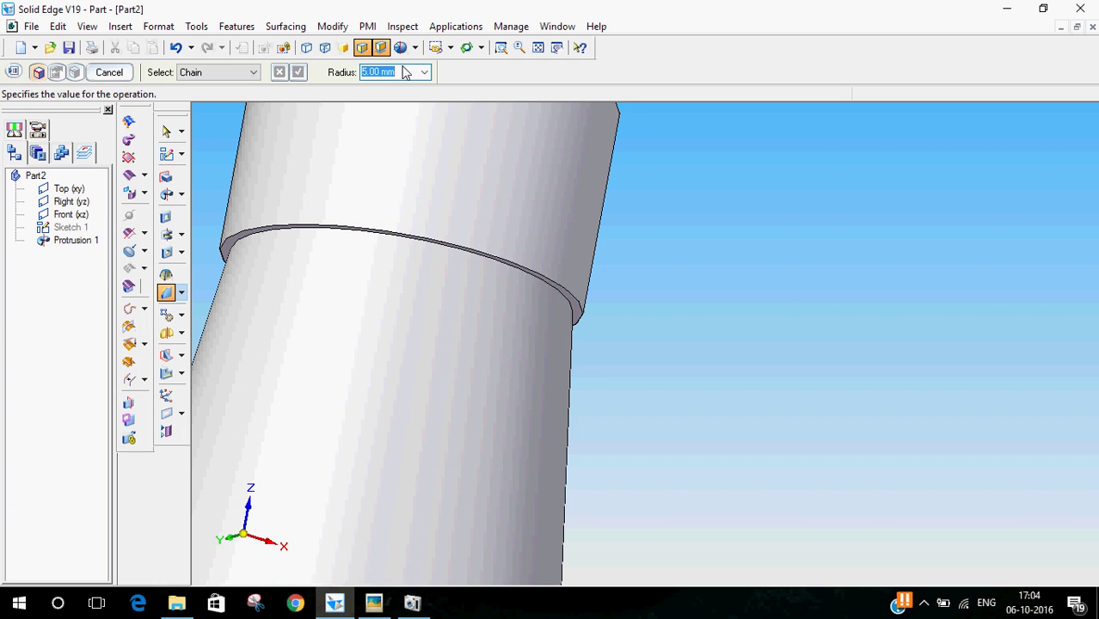
pyautogui.write('1')
pyautogui.press('Return')
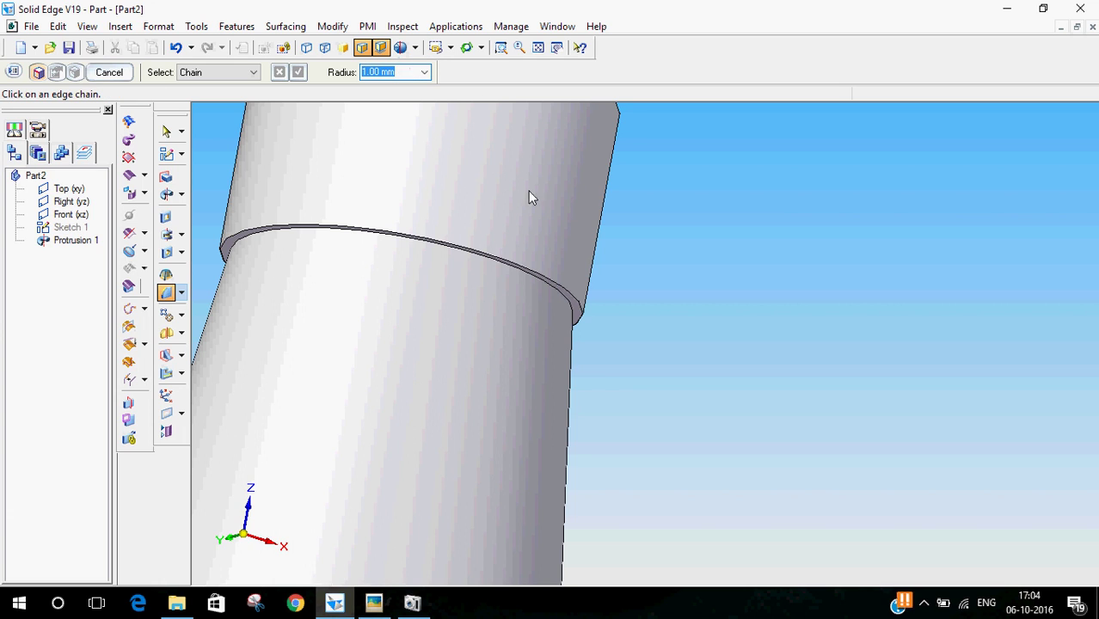
pyautogui.click(564, 302)
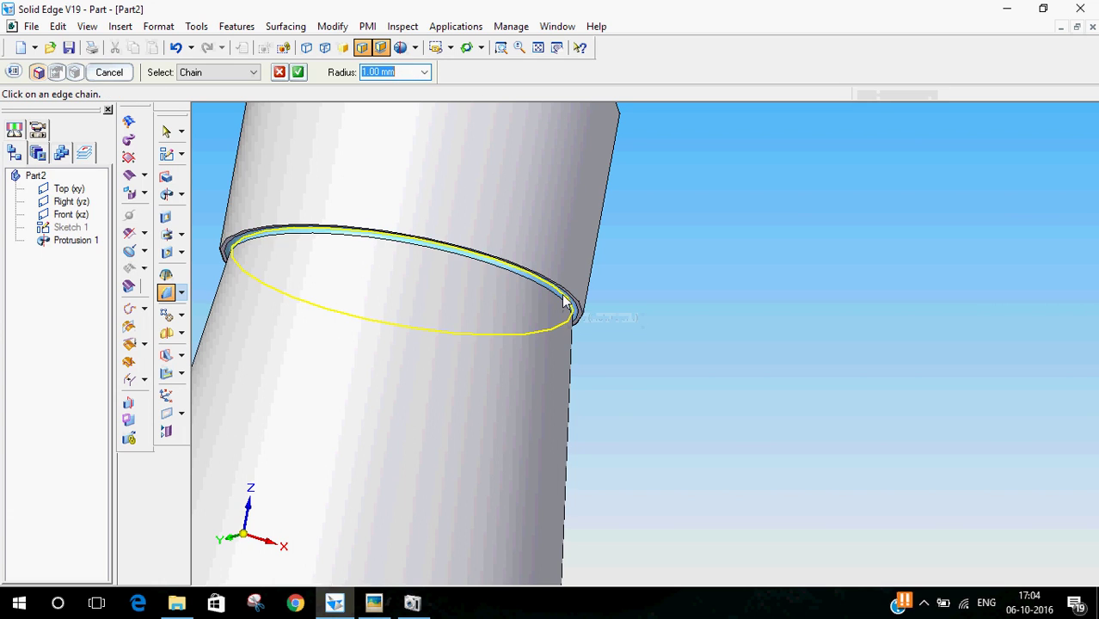
pyautogui.click(297, 73)
pyautogui.click(110, 72)
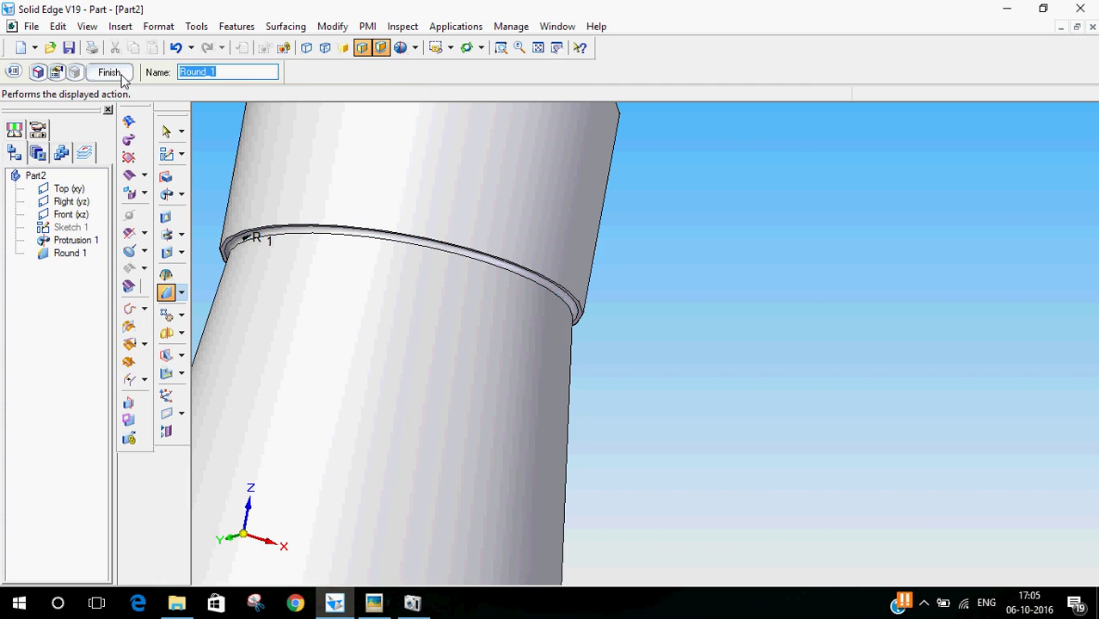
pyautogui.click(110, 72)
pyautogui.click(166, 129)
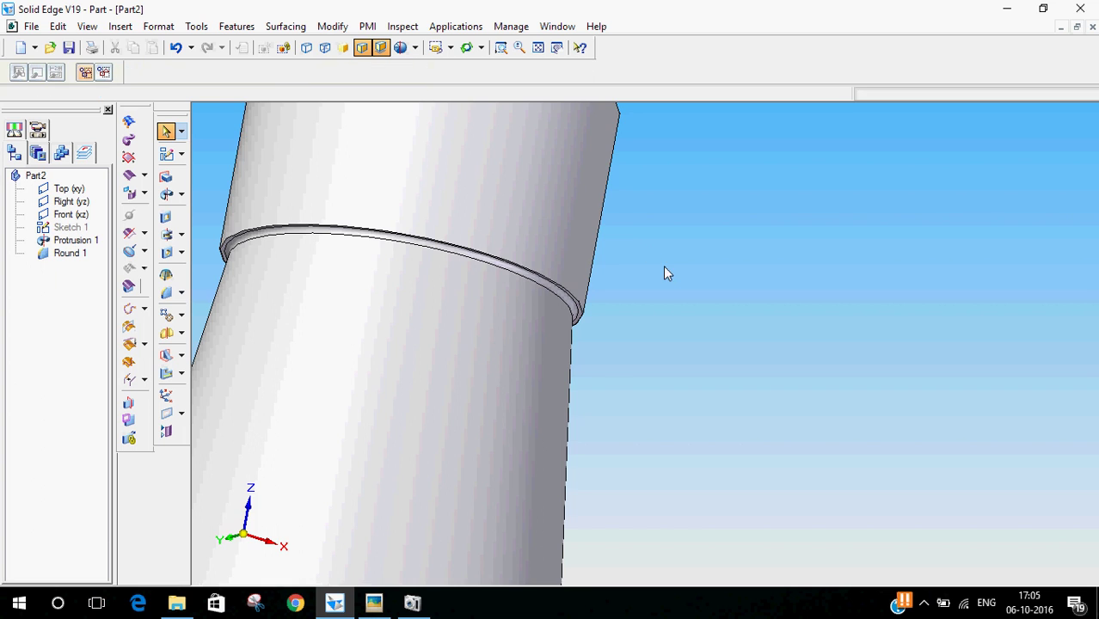
pyautogui.scroll(-3, 662, 266)
pyautogui.moveTo(362, 341); pyautogui.dragTo(280, 378, button='middle')
# Bring up the Save As dialog from the File menu, abandoning a new-folder attempt
pyautogui.click(33, 26)
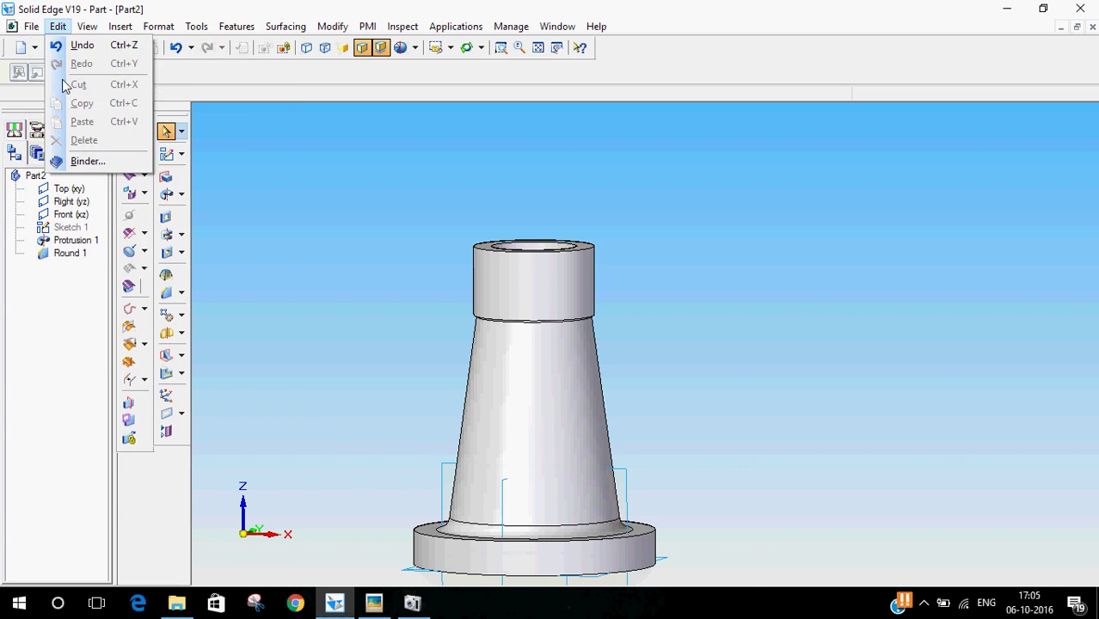
pyautogui.click(29, 26)
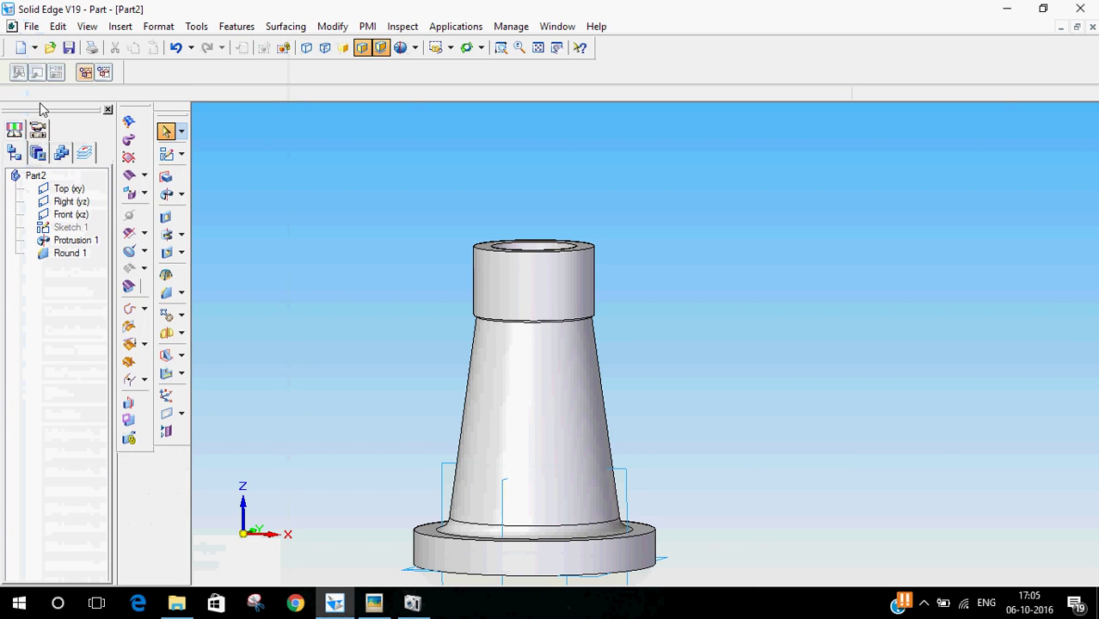
pyautogui.click(31, 25)
pyautogui.click(49, 145)
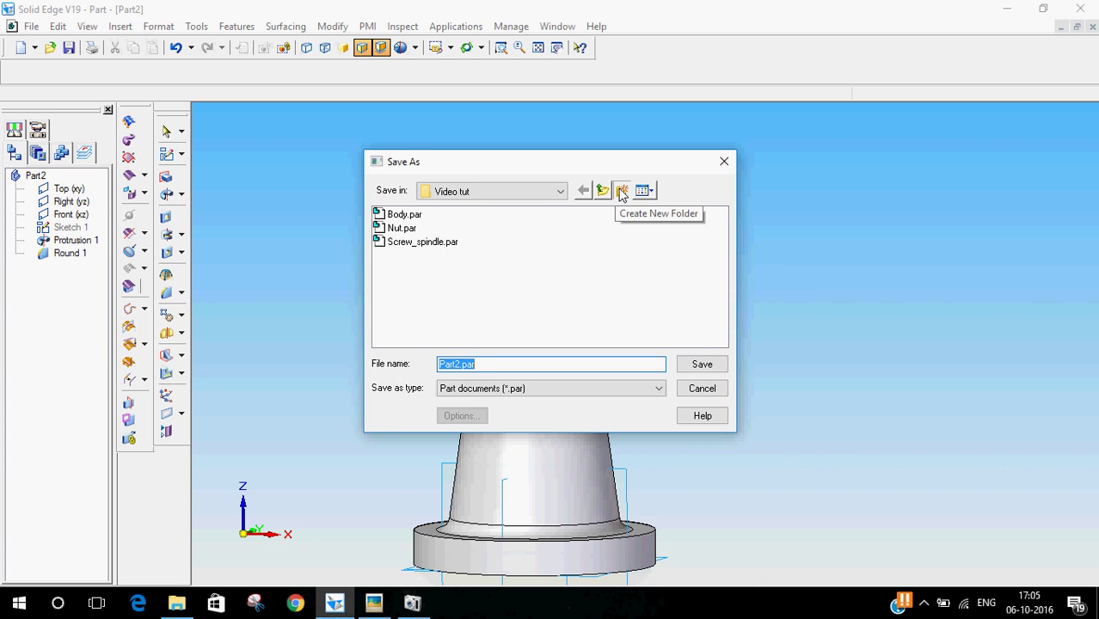
pyautogui.click(622, 191)
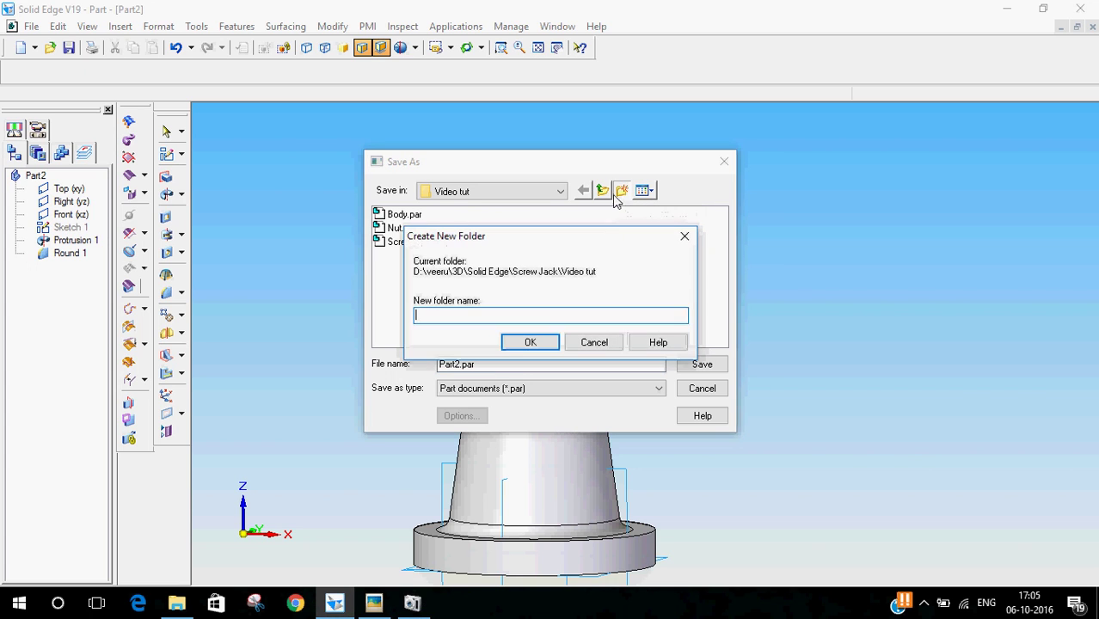
pyautogui.click(593, 342)
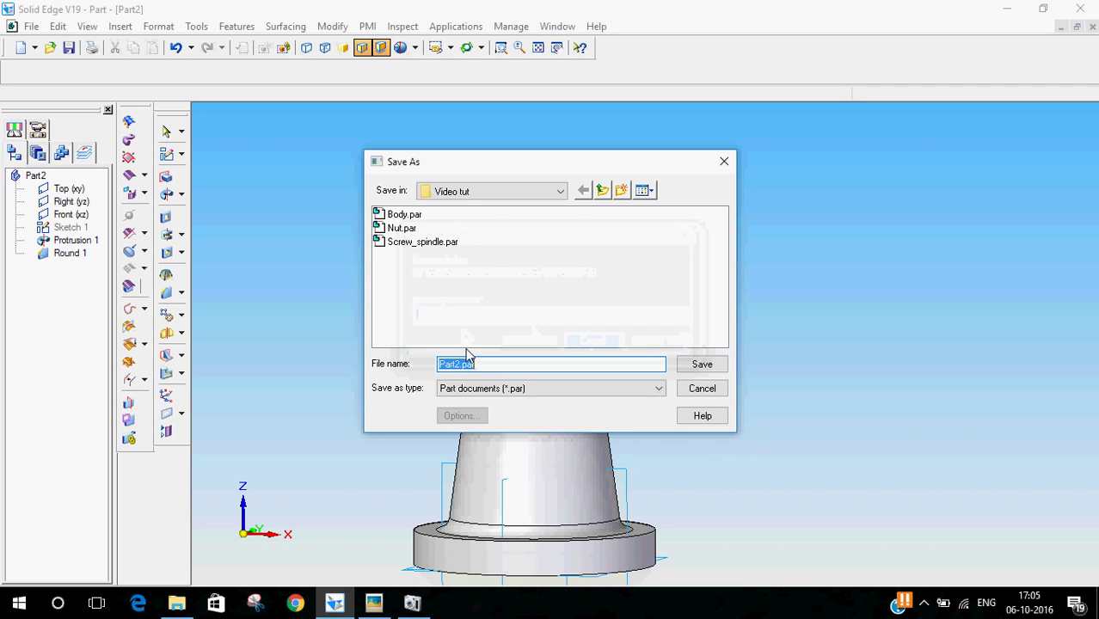
# Prefix the existing Body.par name with 1_ and save the part as 1_Body.par
pyautogui.click(401, 227)
pyautogui.click(409, 215)
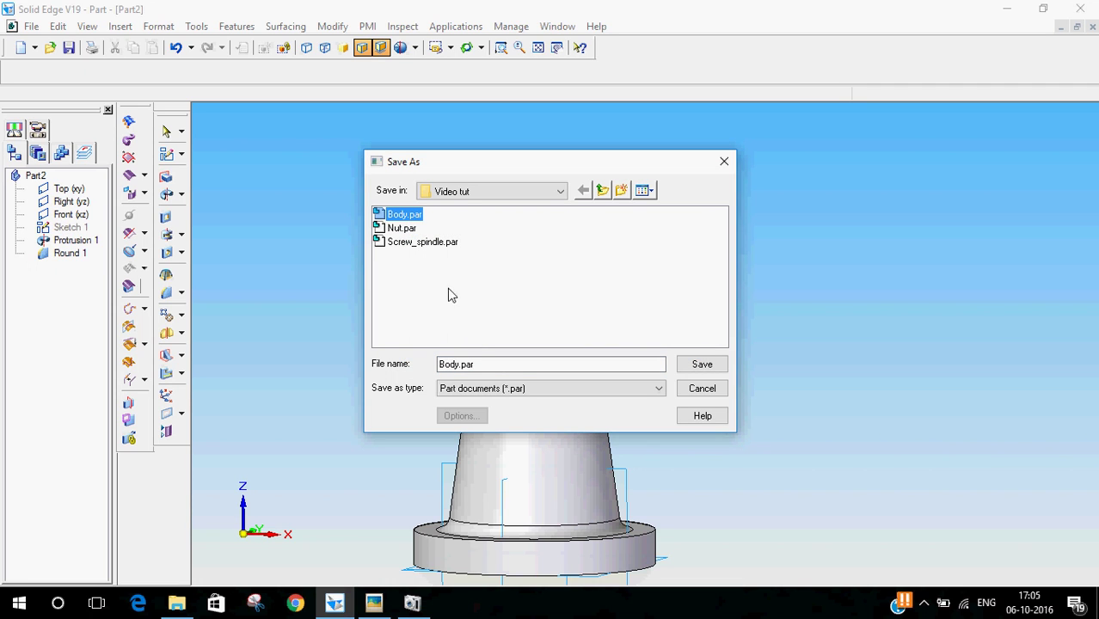
pyautogui.click(440, 364)
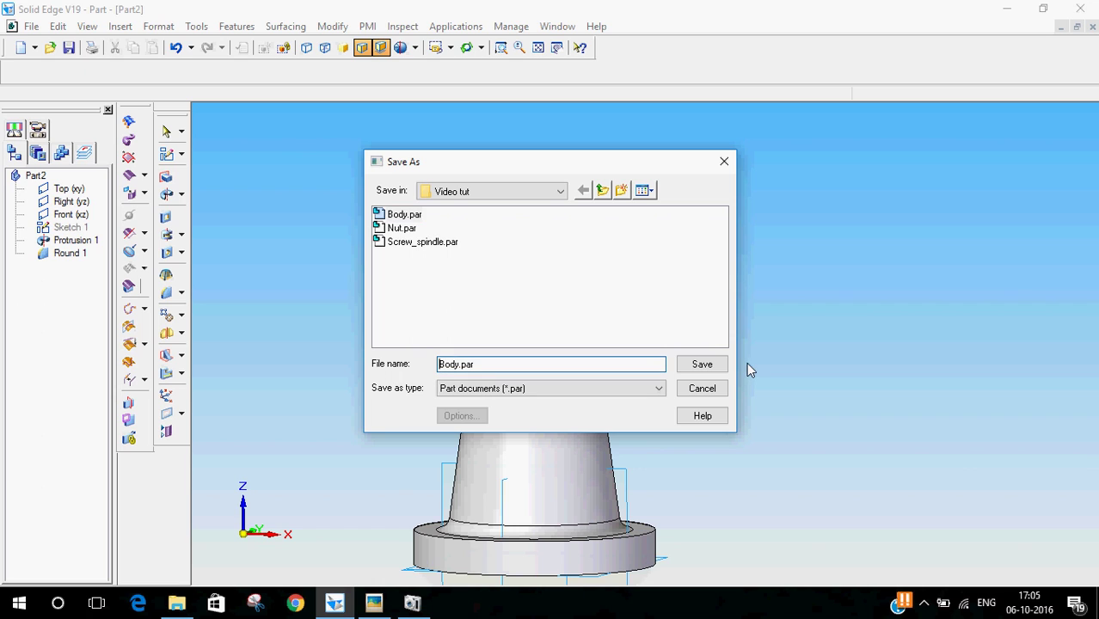
pyautogui.write('1_')
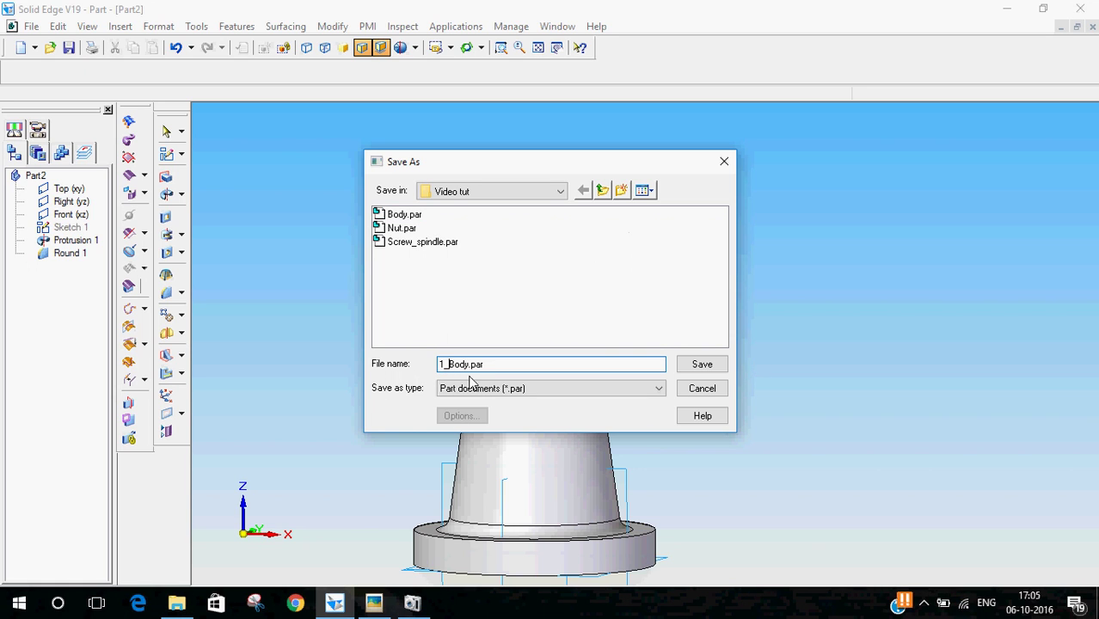
pyautogui.click(703, 366)
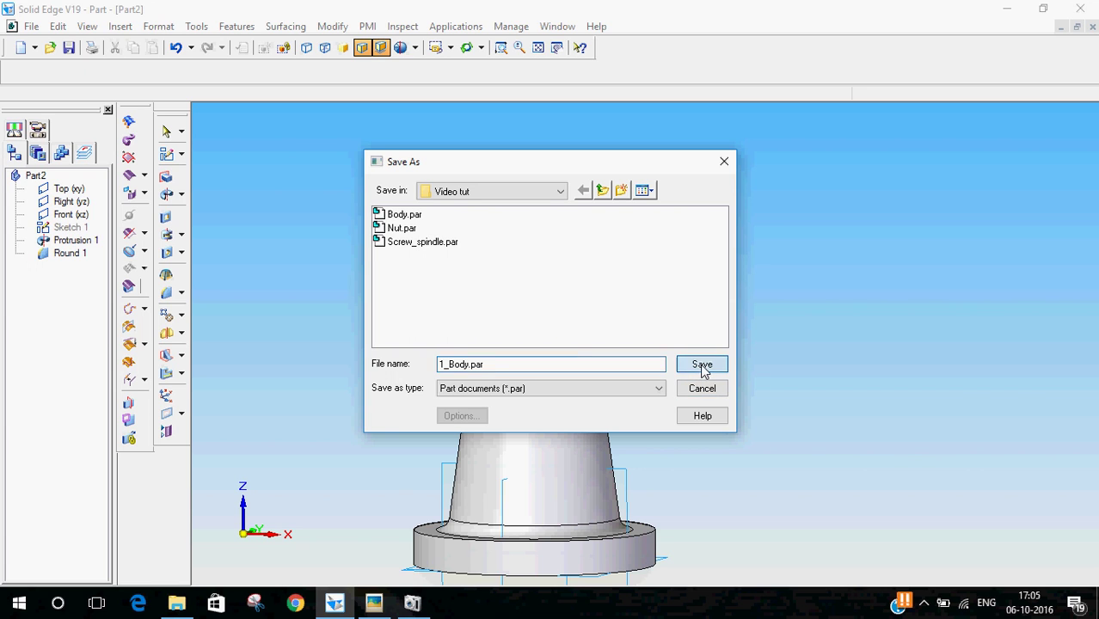